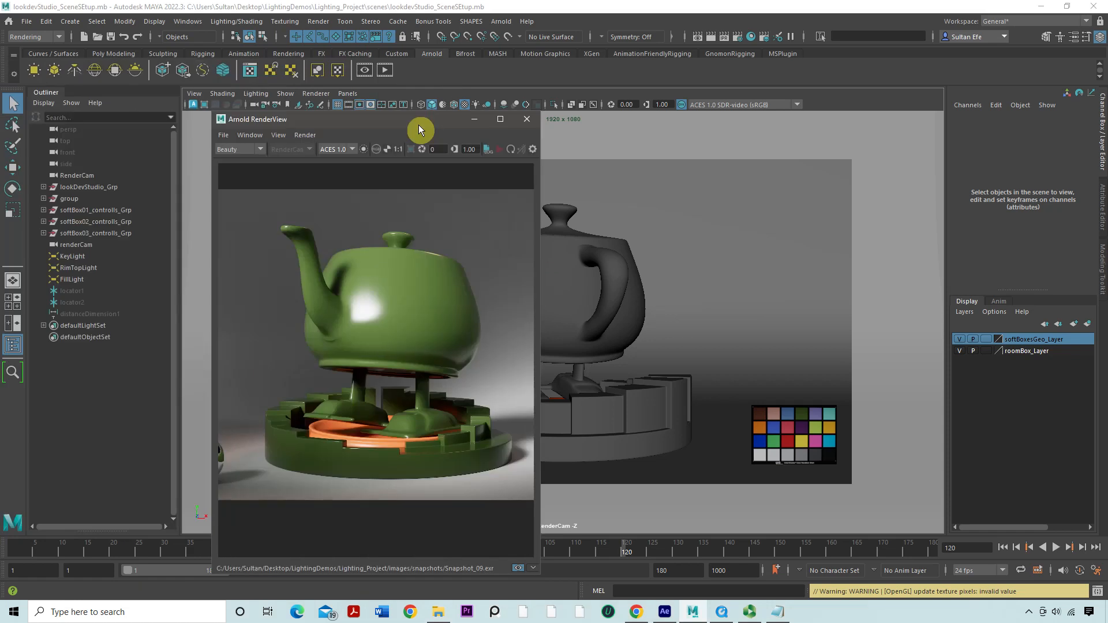
Step: Widen the Arnold RenderView window, compare the saved teapot render snapshots, including Snapshot_5 to Snapshot_8, and minimize it
drag(542, 374, 718, 366)
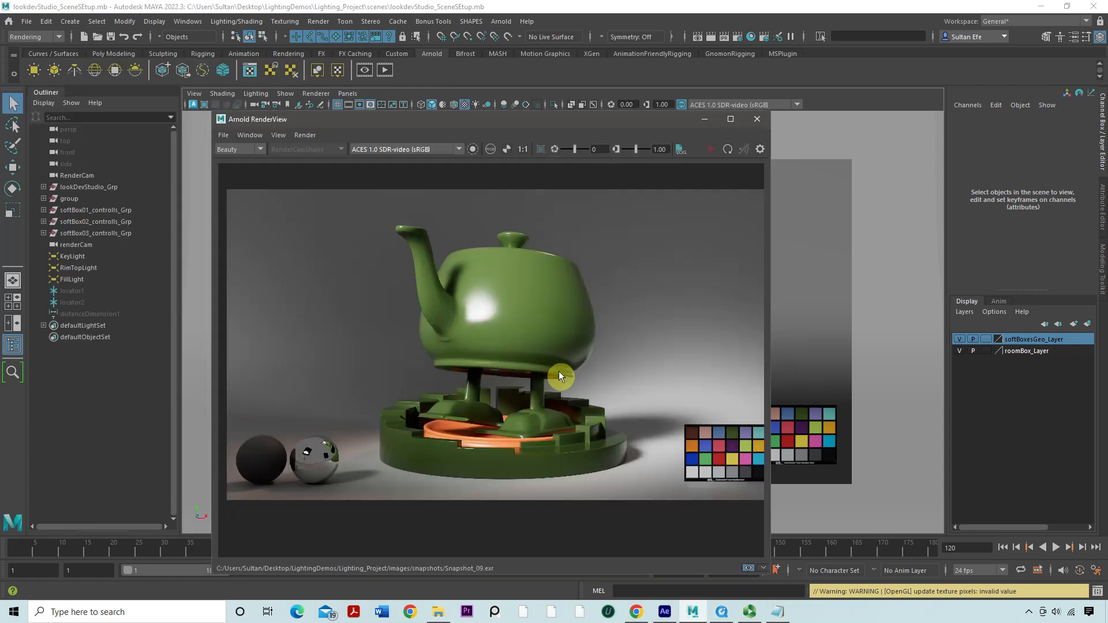
click(758, 568)
click(504, 526)
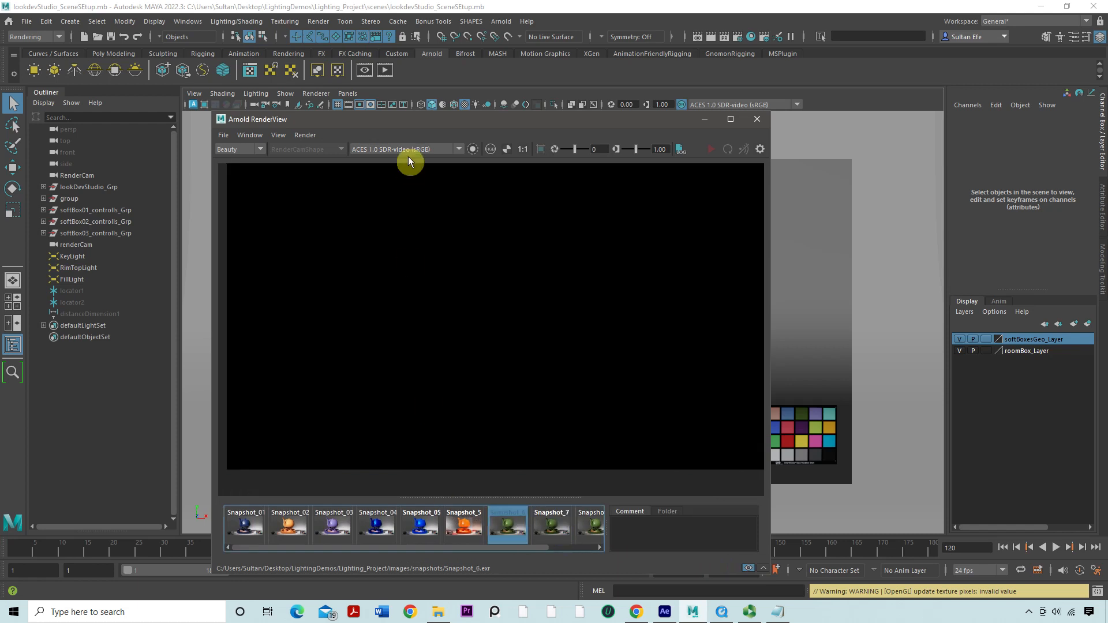
click(548, 522)
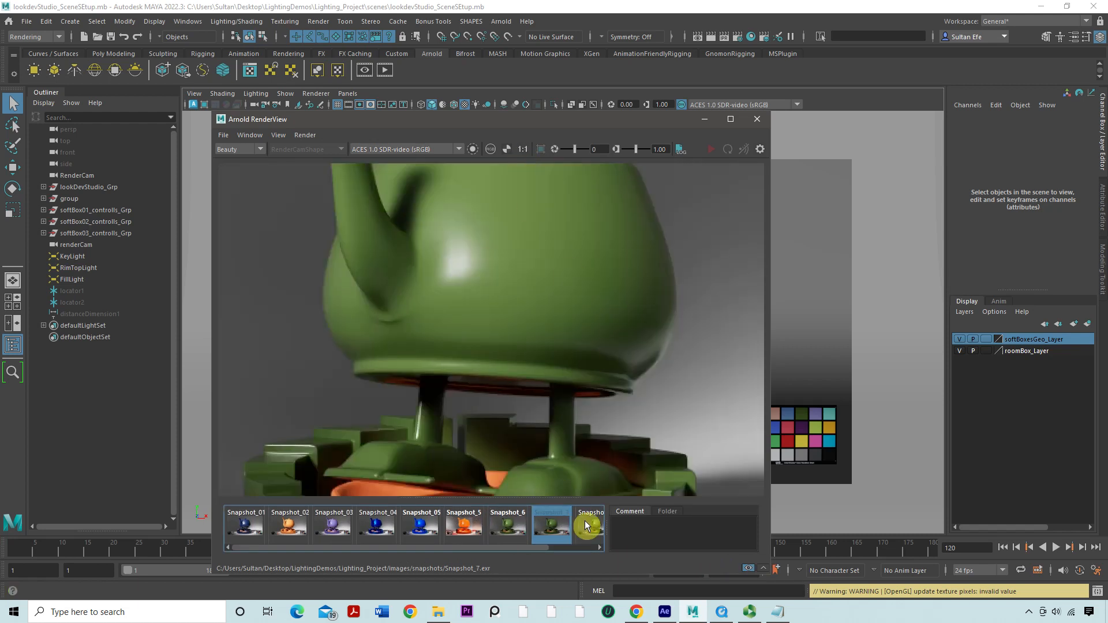
click(590, 524)
key(f)
click(423, 525)
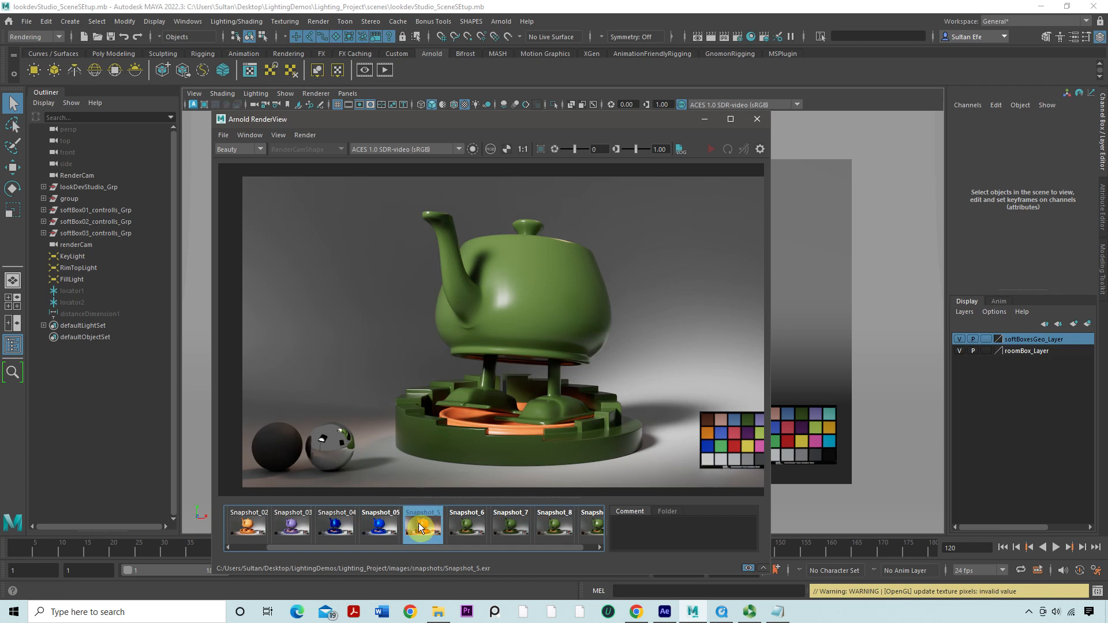
click(518, 151)
scroll(518, 295, down, 1)
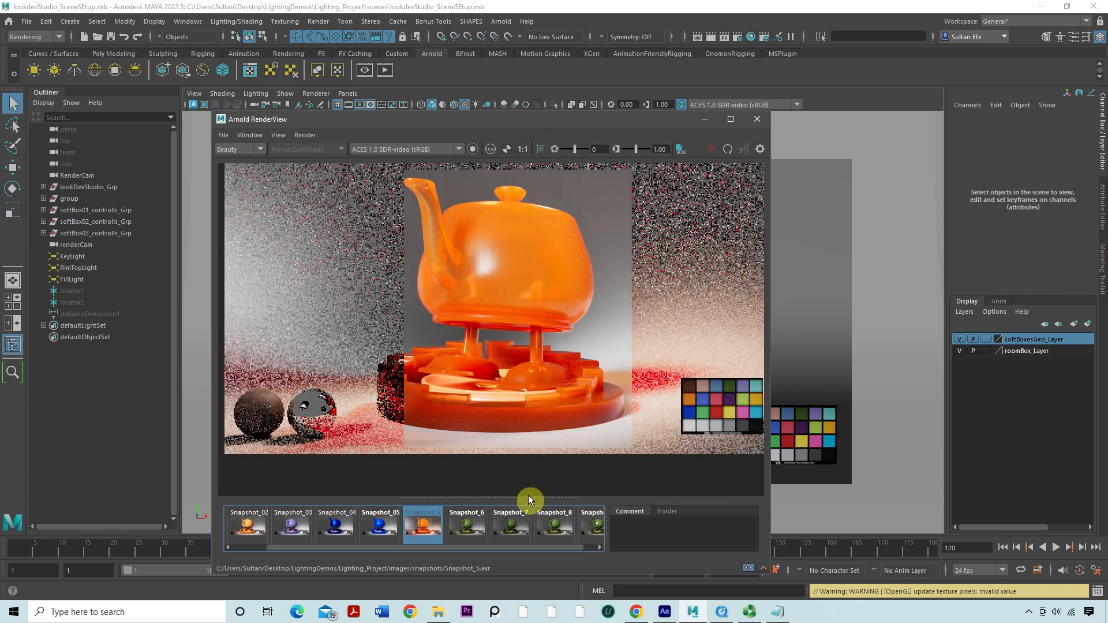
click(585, 525)
click(704, 119)
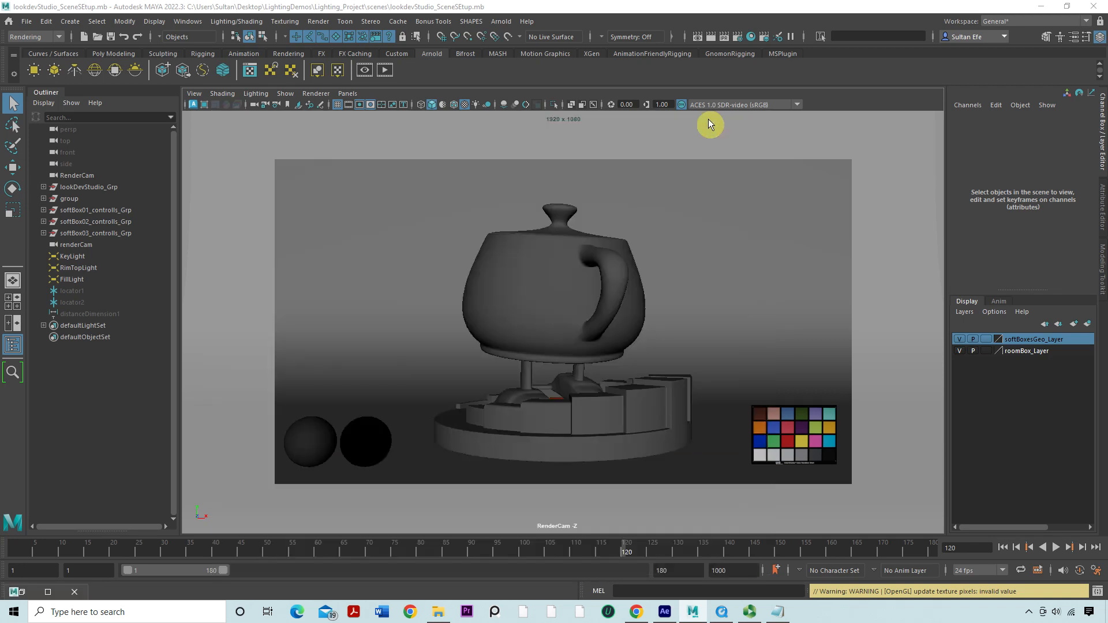
Step: Switch the viewport to the persp camera to show the whole lighting studio, and select the KeyLight with the Move tool
click(348, 93)
mouse_move(420, 106)
click(494, 119)
alt+drag(515, 273, 644, 393)
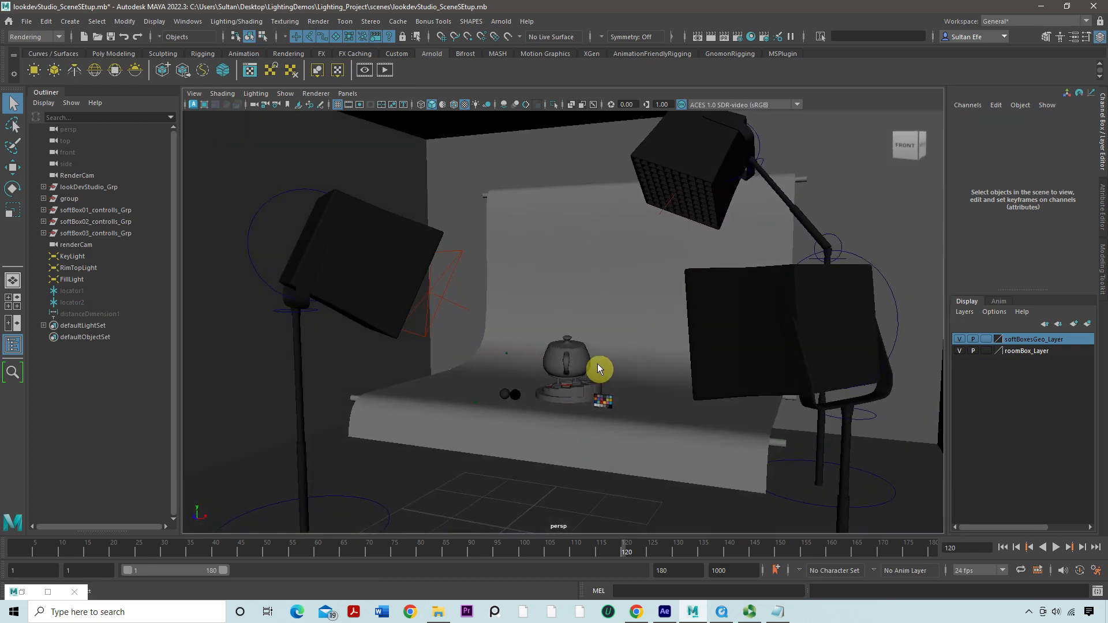
click(439, 300)
key(w)
Step: Examine the teapot, the colour chart and the surrounding softboxes from several angles in the perspective view
mouse_move(508, 337)
alt+mouse_down()
mouse_move(403, 293)
mouse_move(391, 272)
mouse_move(362, 262)
mouse_move(421, 317)
mouse_move(494, 335)
alt+mouse_up()
alt+drag(573, 350, 506, 334)
alt+right_drag(507, 334, 488, 360)
alt+middle_drag(488, 360, 527, 289)
alt+right_drag(526, 288, 635, 364)
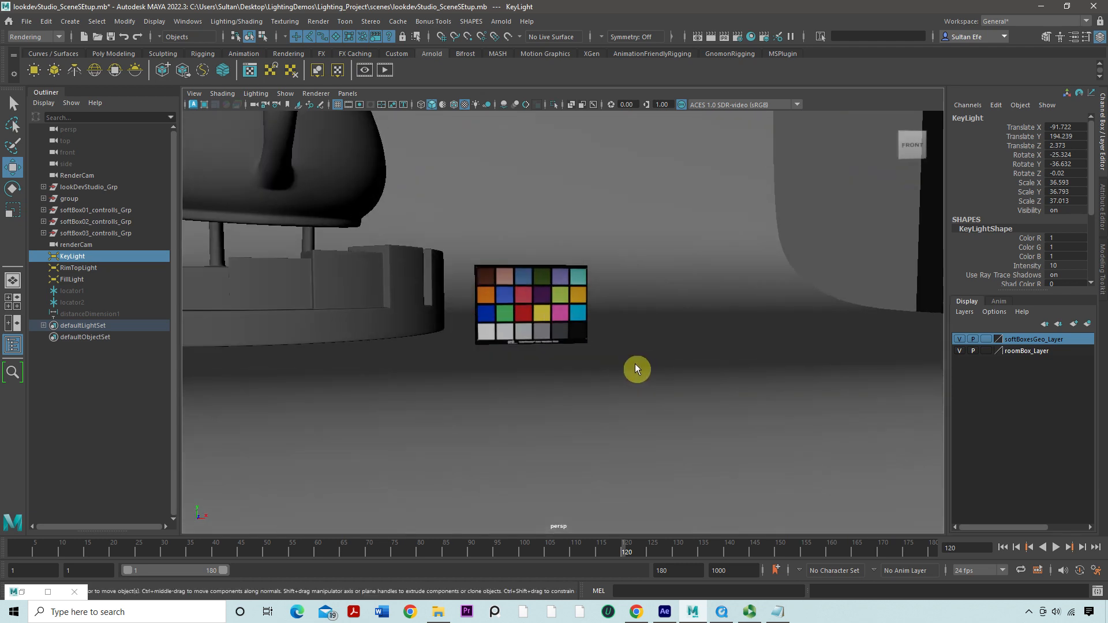
alt+drag(635, 364, 616, 383)
scroll(615, 383, up, 4)
alt+middle_drag(587, 345, 645, 310)
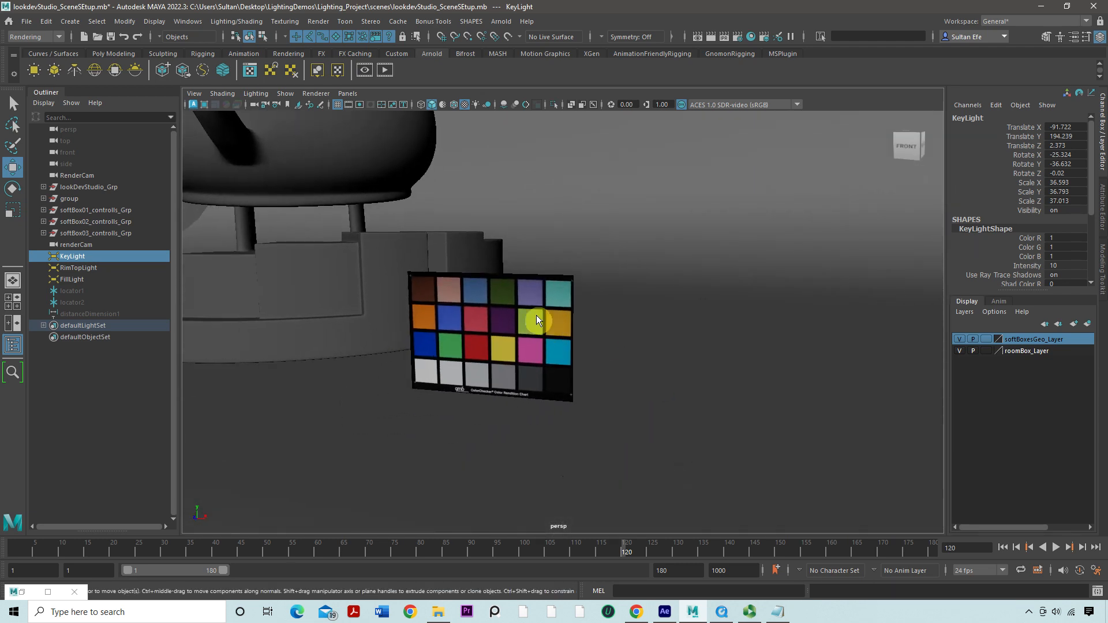
scroll(537, 322, down, 6)
scroll(535, 324, down, 3)
alt+middle_drag(533, 328, 524, 357)
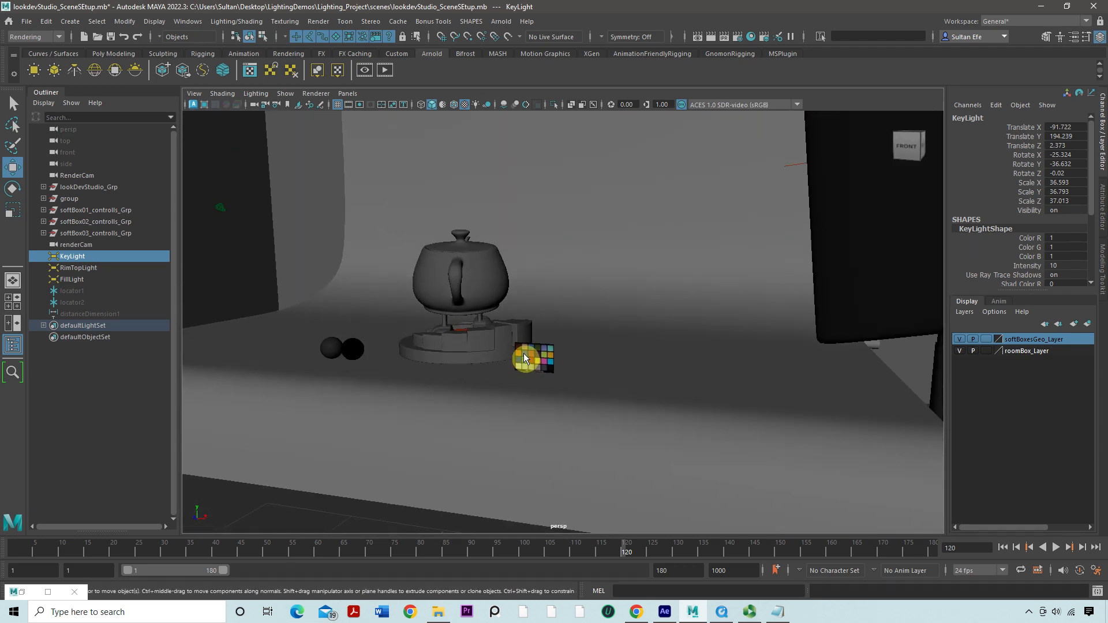
scroll(524, 353, down, 5)
alt+drag(524, 354, 477, 340)
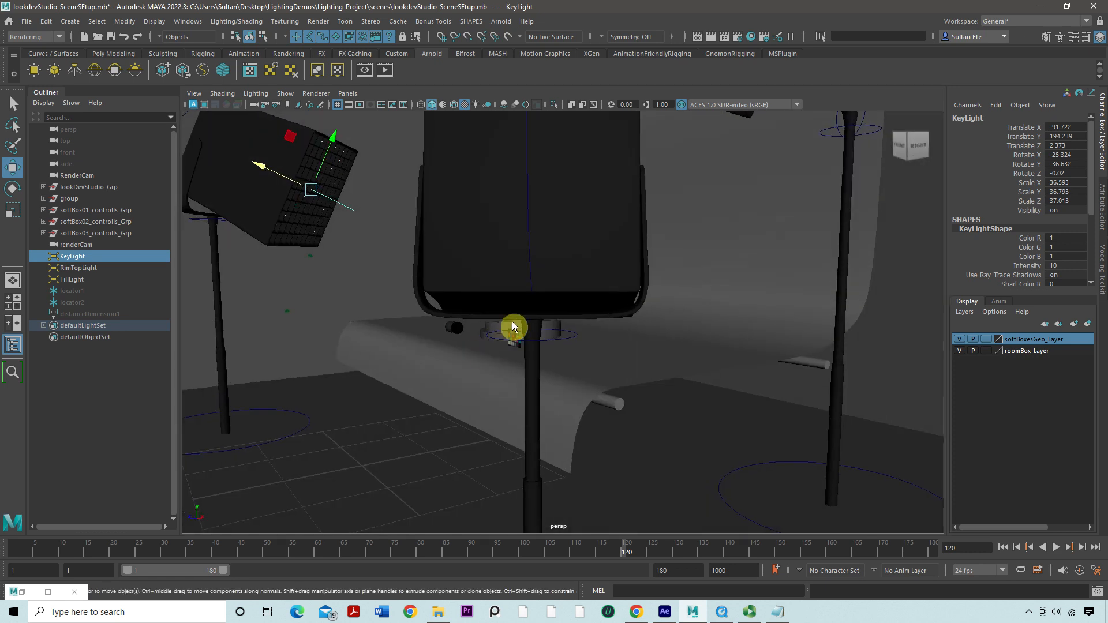
alt+middle_drag(508, 324, 482, 352)
alt+drag(484, 357, 542, 348)
scroll(514, 371, up, 4)
Step: Preview the teapot's turntable animation from frame 1 in the perspective view and through RenderCam
drag(52, 552, 7, 485)
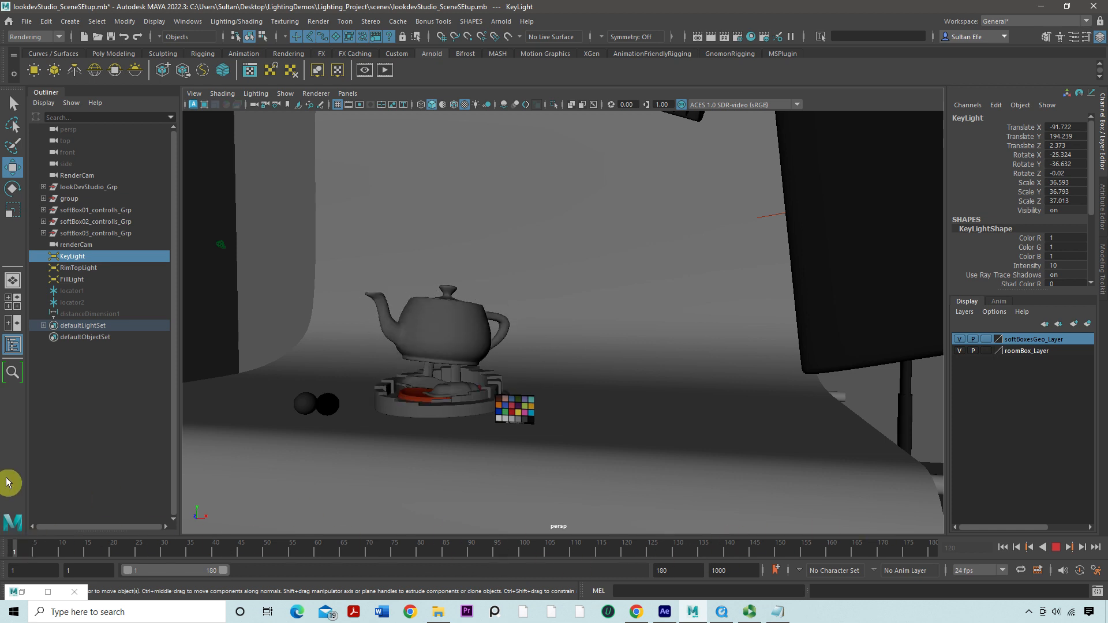
click(348, 93)
mouse_move(413, 106)
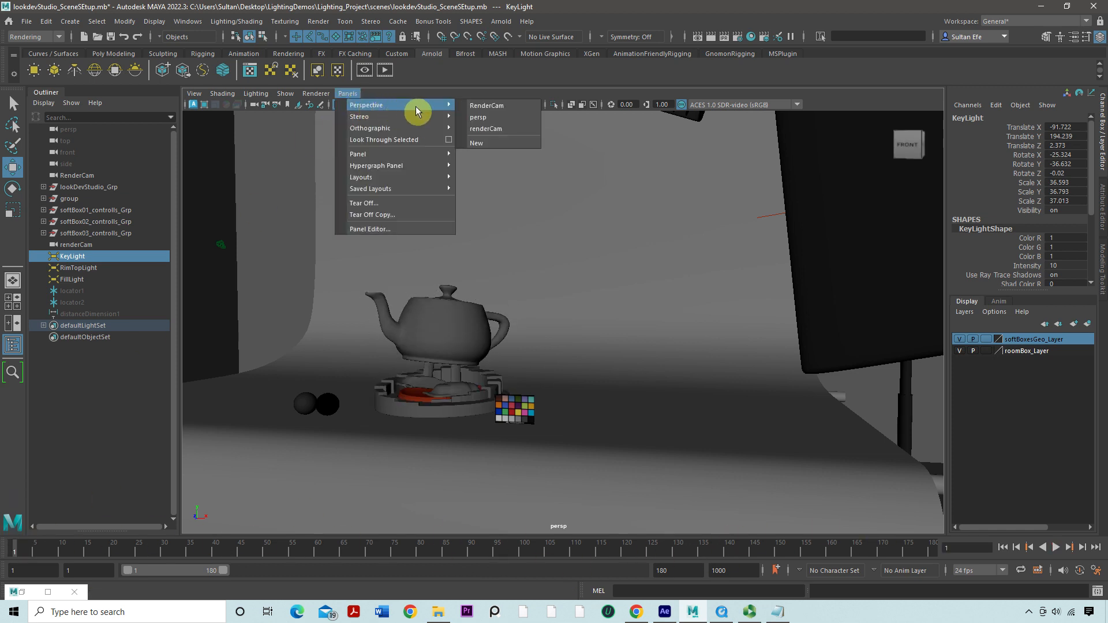
click(480, 109)
drag(34, 543, 10, 538)
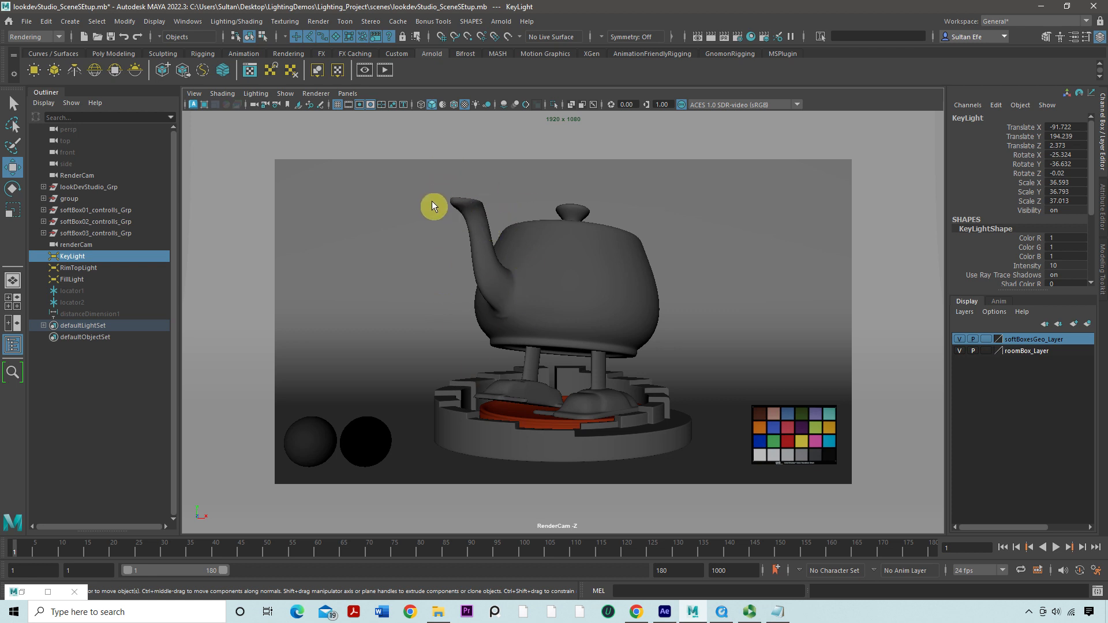
Step: In the side view, measure the rear softbox stand's height from the floor to the top of the softbox with the Distance Tool
key(space)
drag(437, 199, 450, 206)
scroll(466, 240, down, 5)
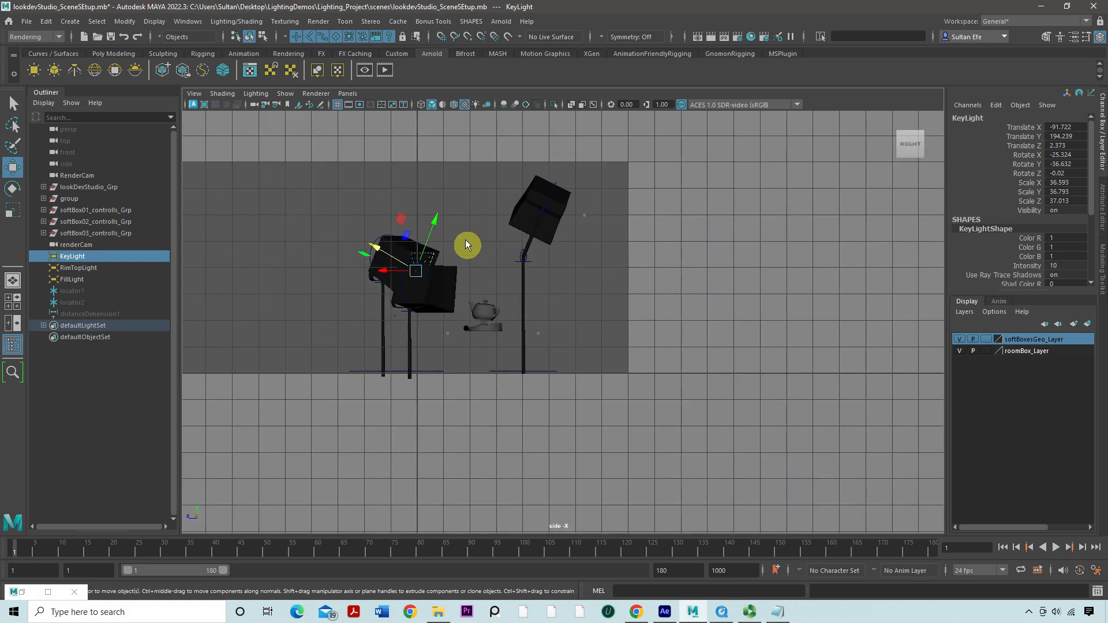
click(292, 153)
click(69, 21)
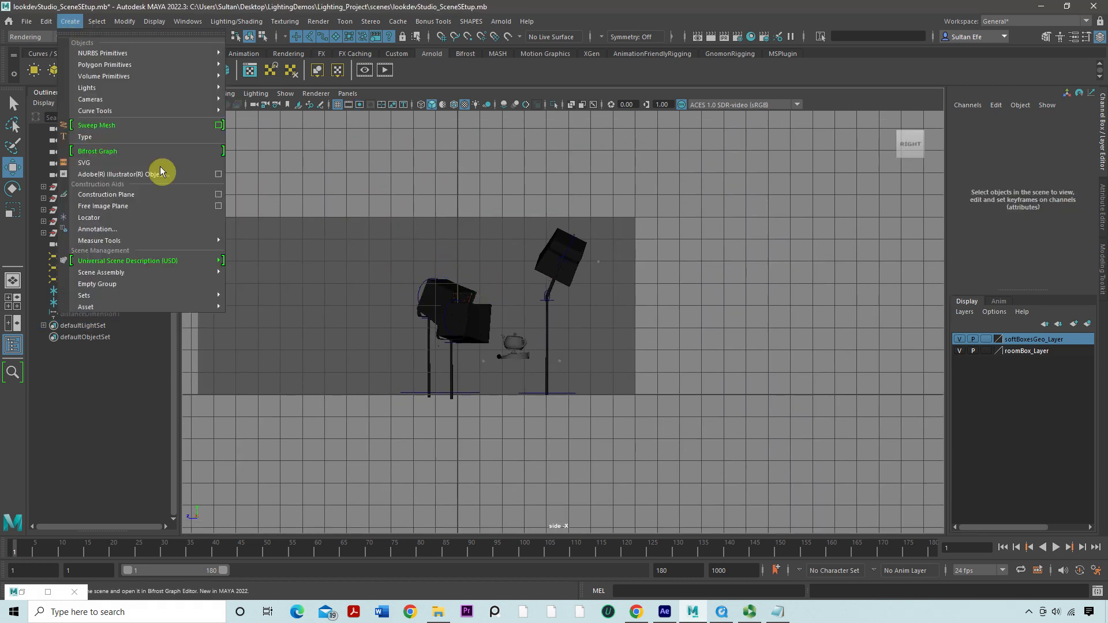
mouse_move(199, 239)
click(254, 240)
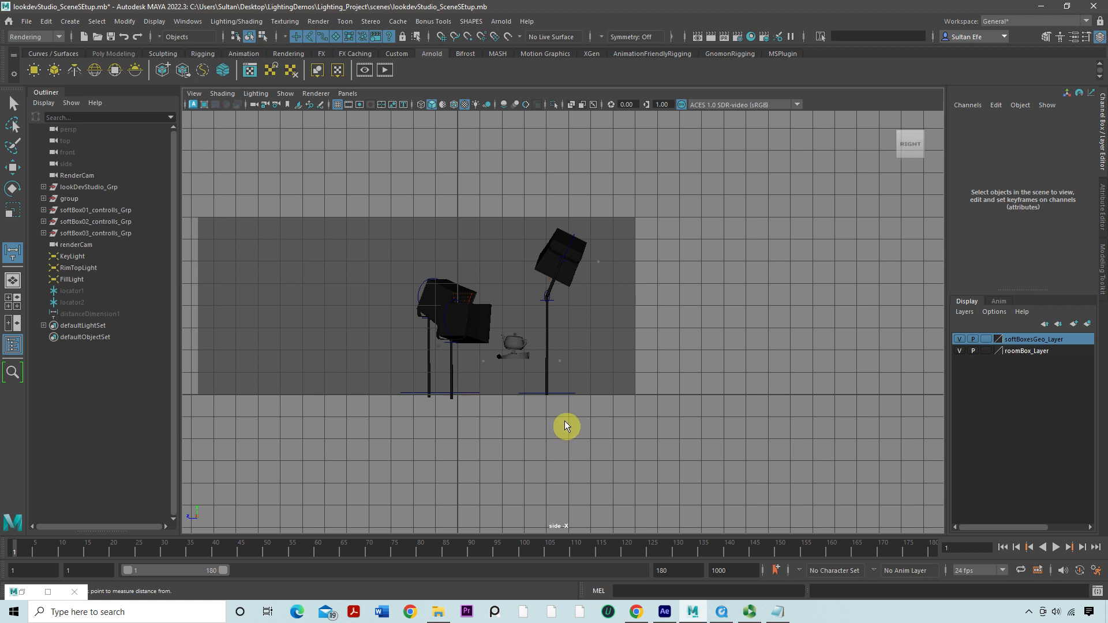
click(546, 395)
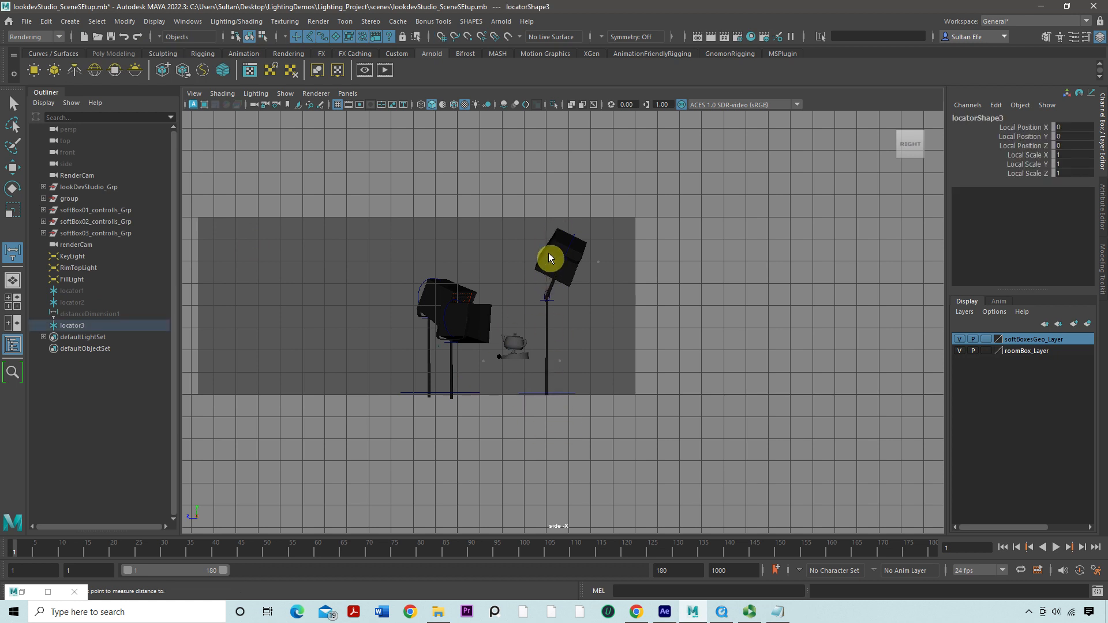
click(553, 230)
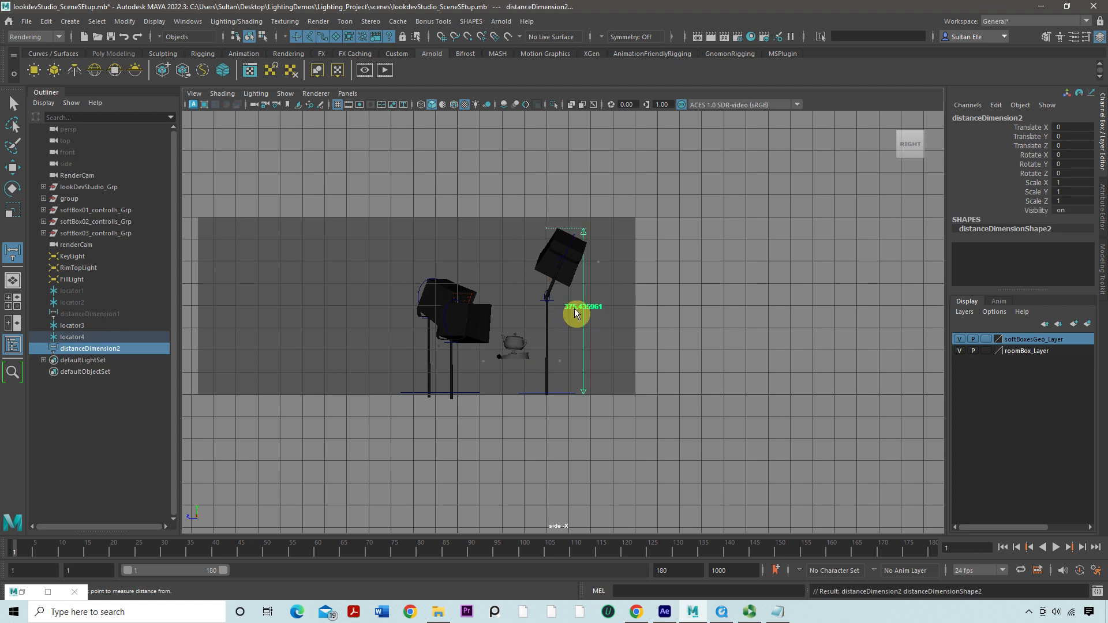
scroll(580, 324, up, 2)
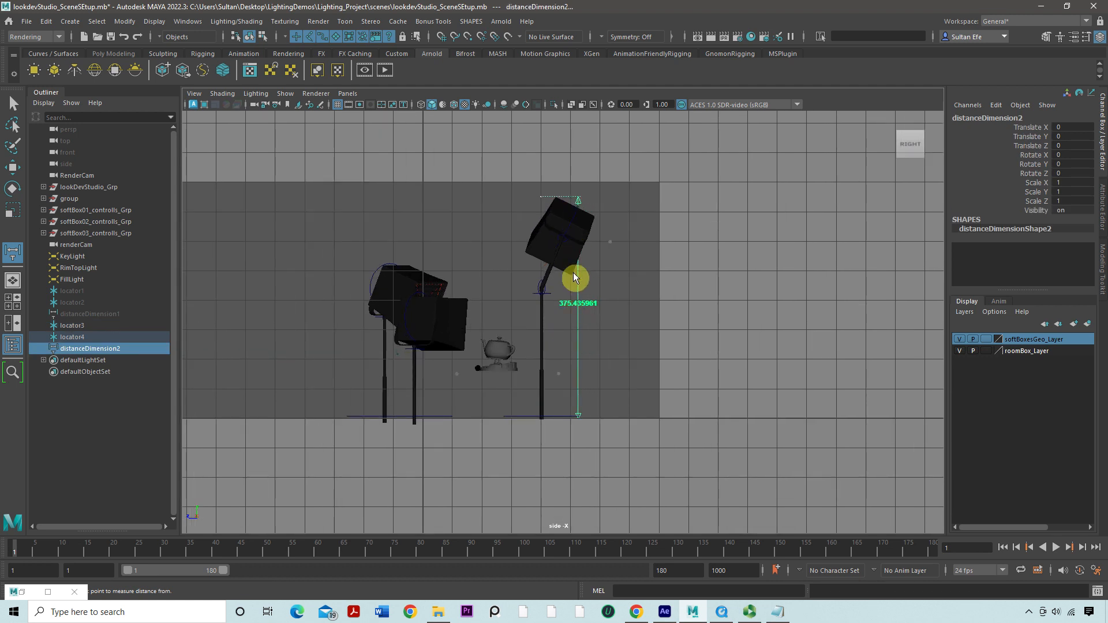
Step: Leave the Distance Tool and undo the softbox height measurement together with its locators
click(15, 172)
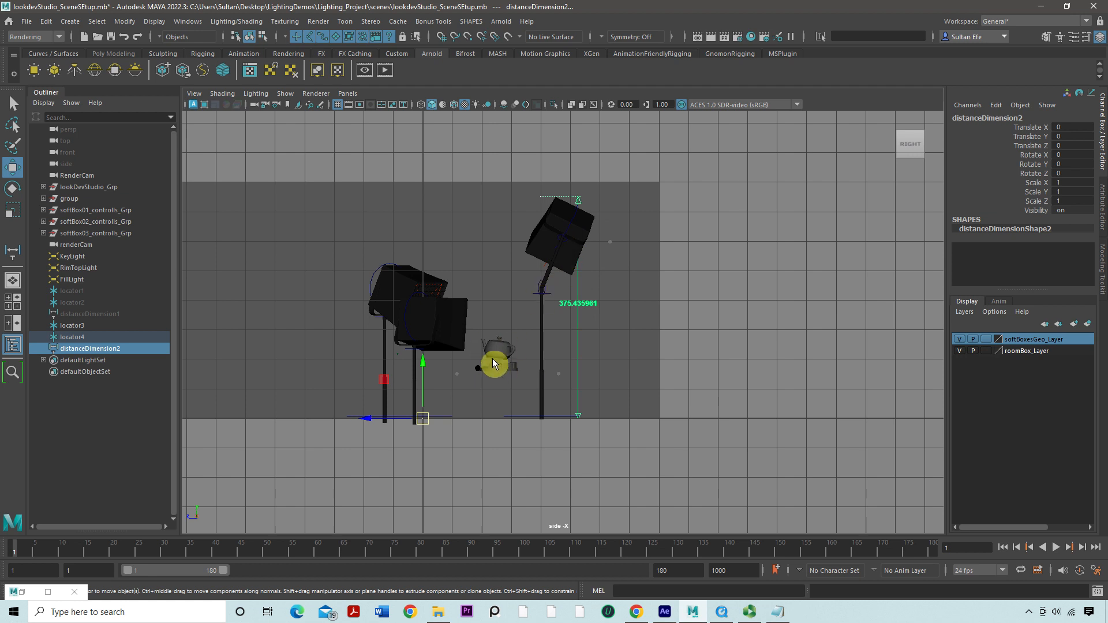
key(ctrl+z)
key(ctrl+z)
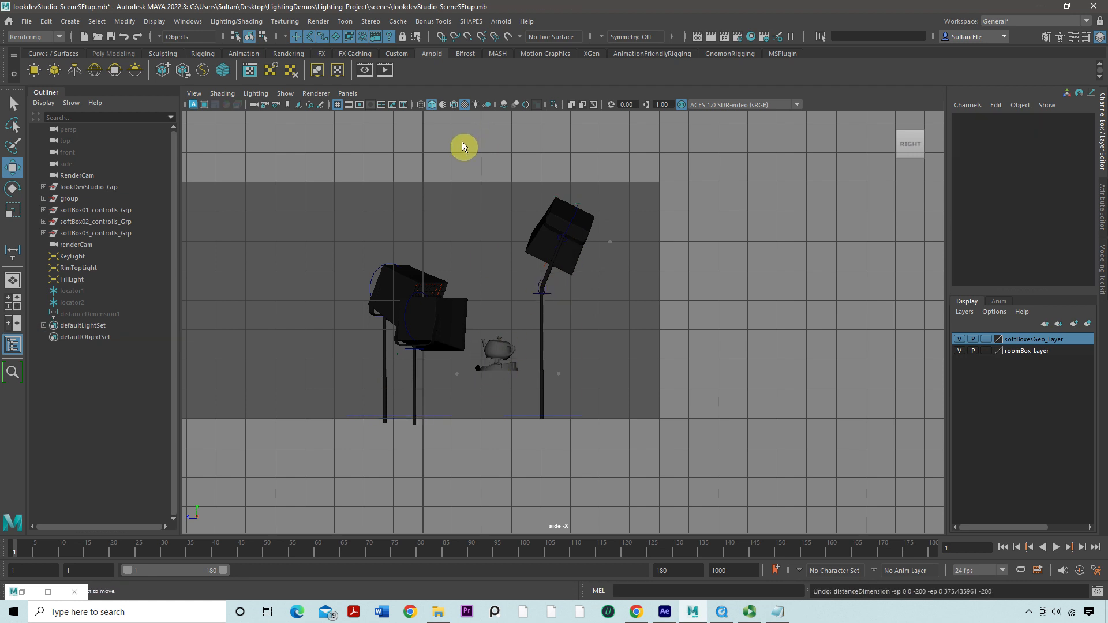
alt+middle_drag(460, 216, 505, 265)
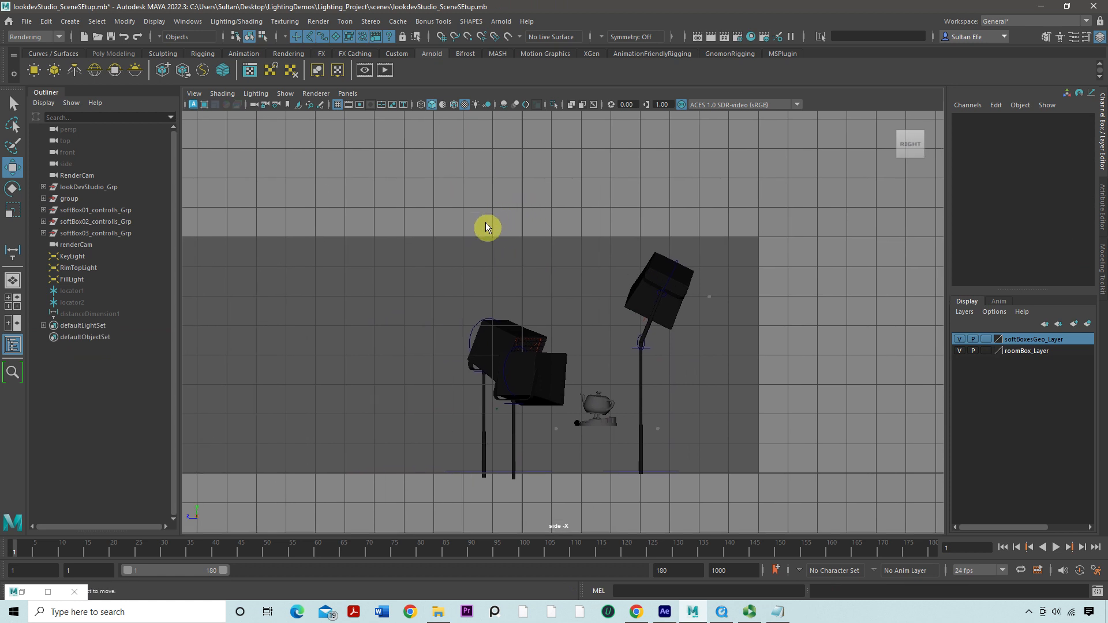
mouse_move(25, 555)
mouse_down()
mouse_move(600, 573)
mouse_move(11, 553)
mouse_up()
Step: Restore the default render settings preset and set the output file name prefix to AcesWorklow
click(747, 38)
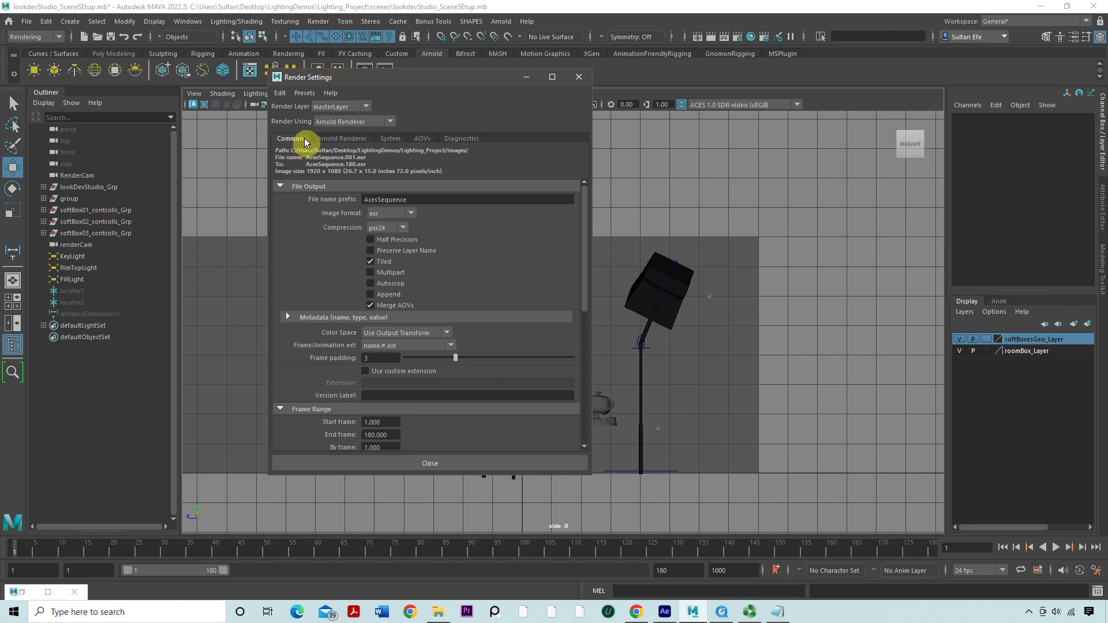
click(306, 94)
mouse_move(385, 137)
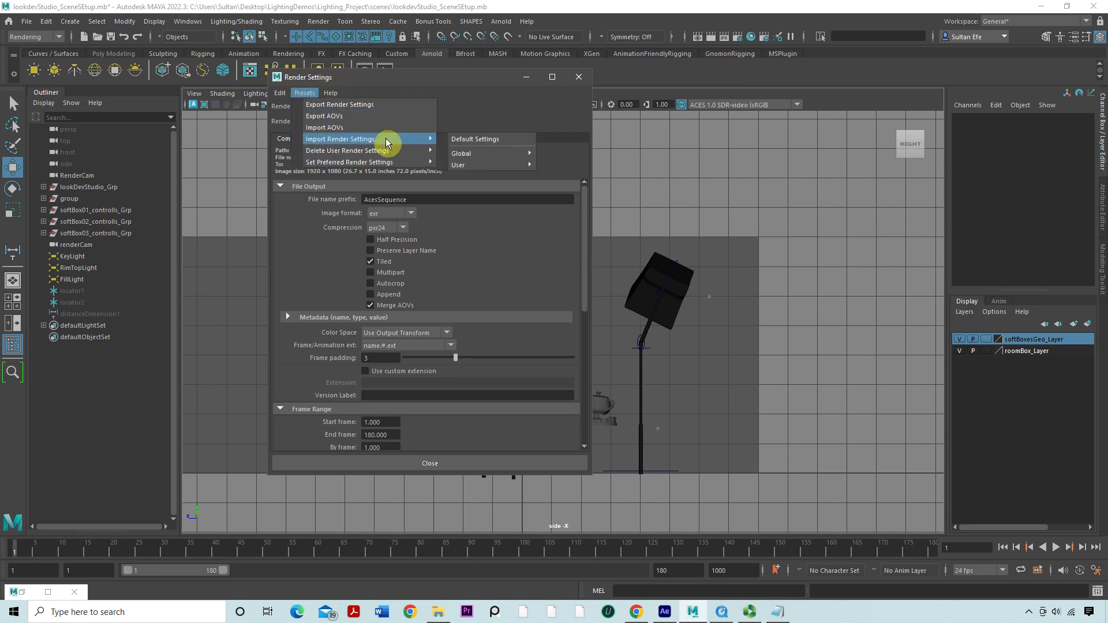
click(482, 141)
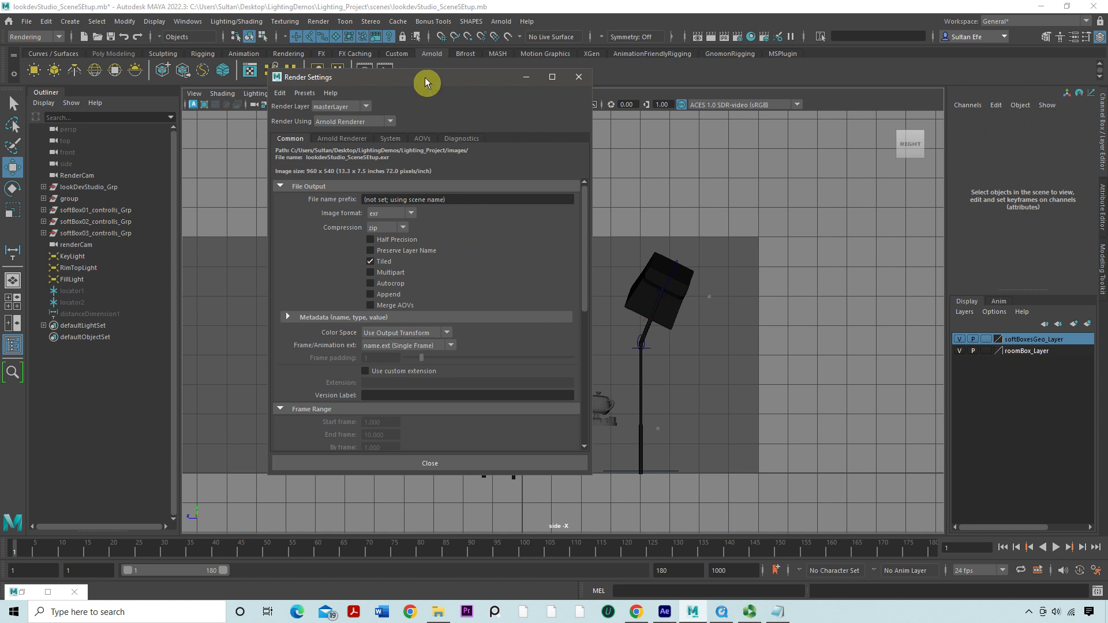
drag(424, 78, 449, 70)
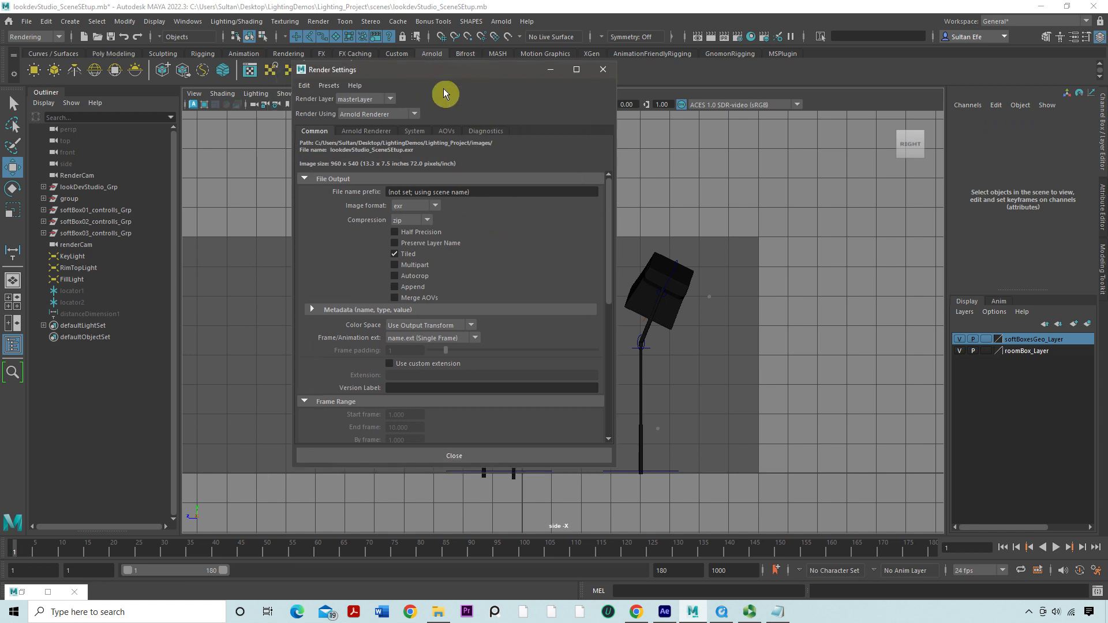
triple_click(406, 190)
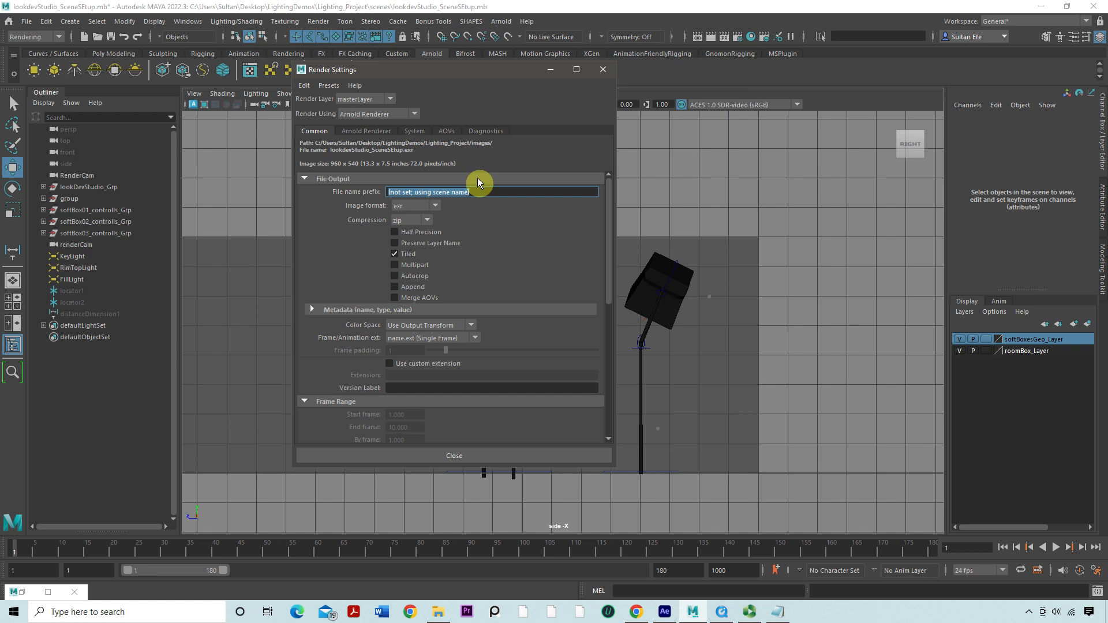
text(AcesWorkflow)
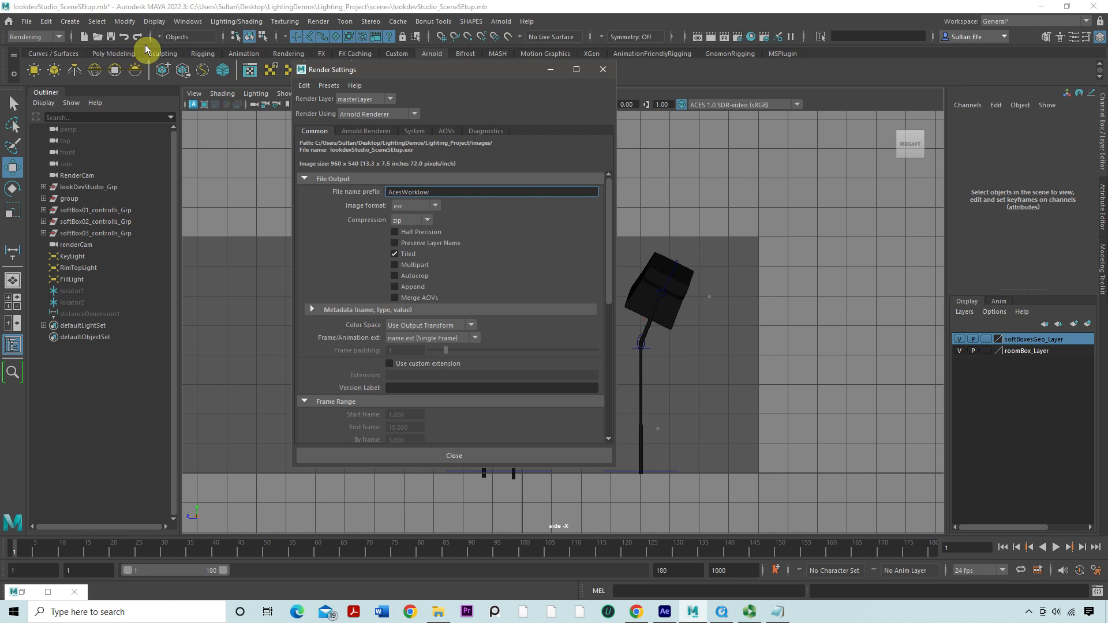
Step: Set the current project to the Lighting_Project folder inside LightingDemos
click(27, 21)
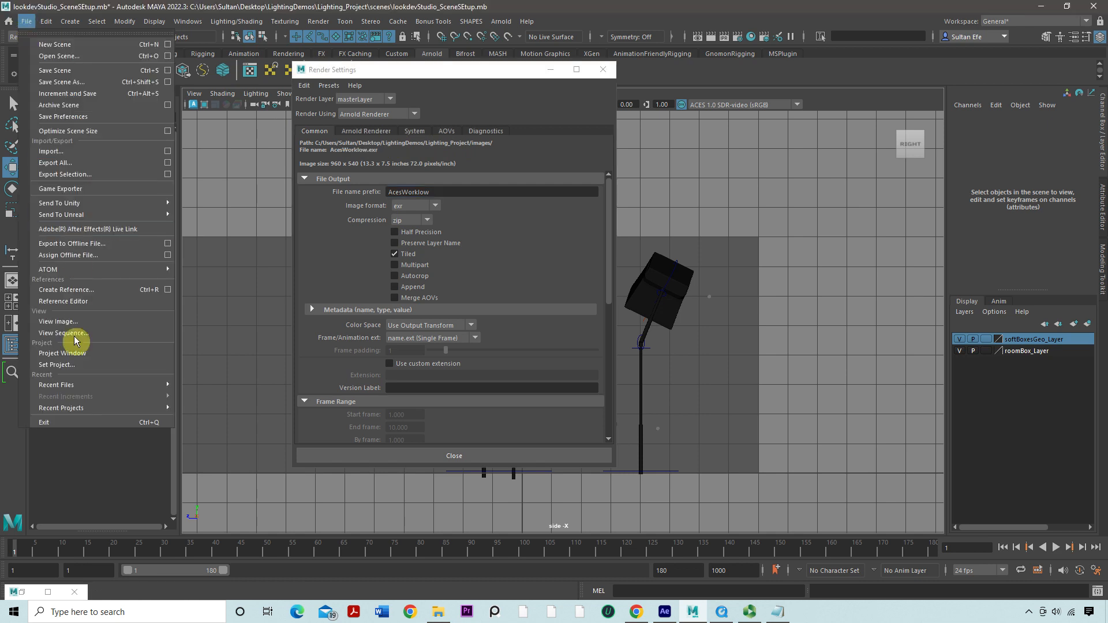
click(74, 365)
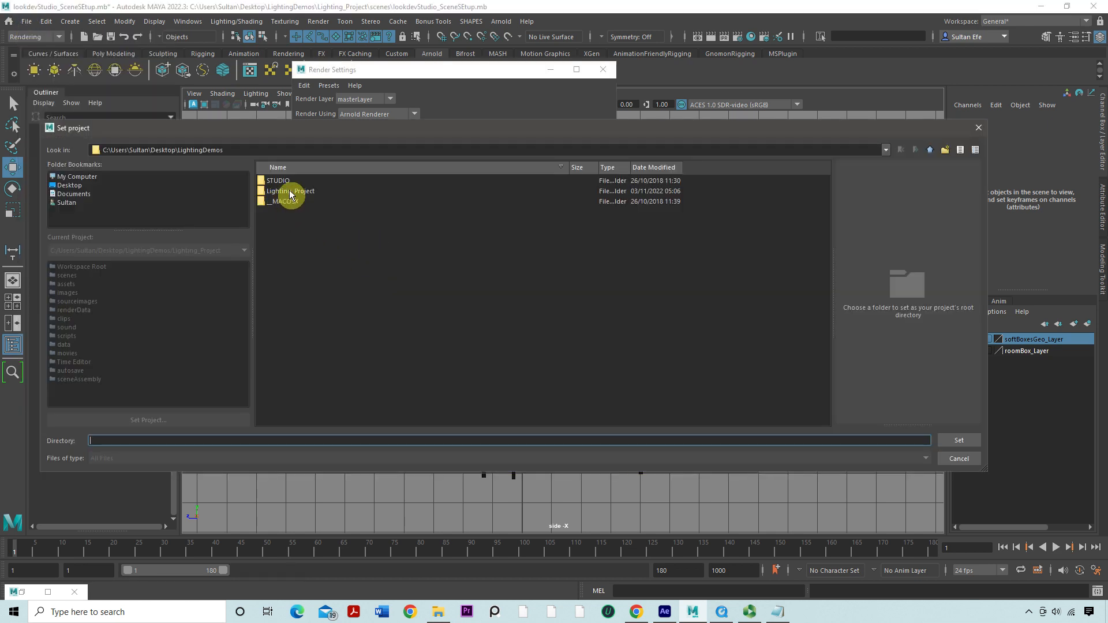
click(285, 191)
click(972, 441)
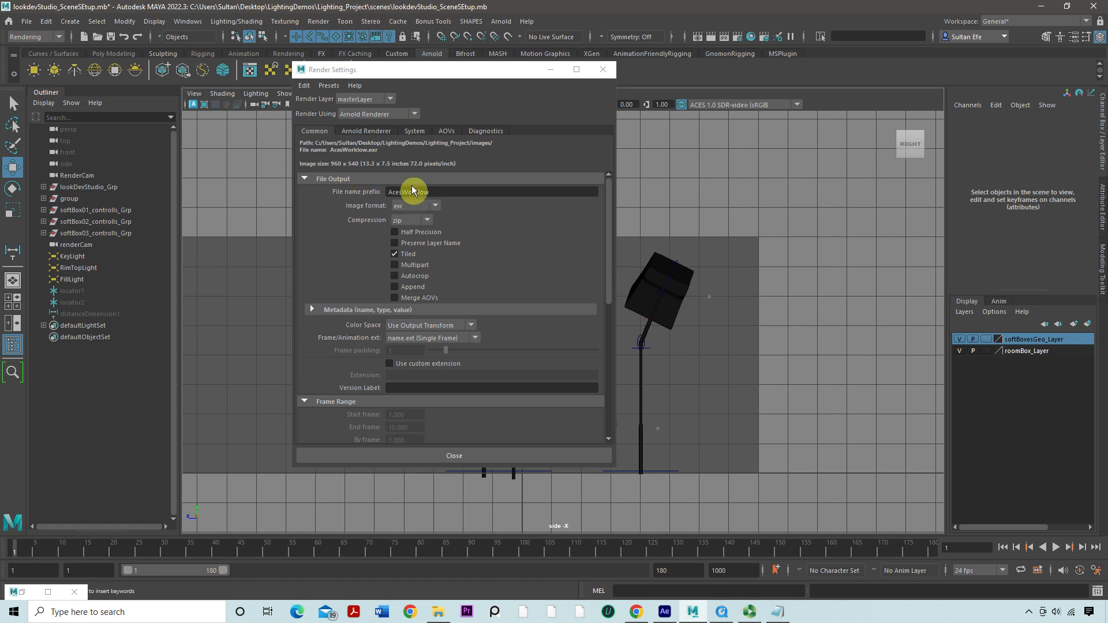
Step: Set the compression of the exr render output to pxr24
click(449, 194)
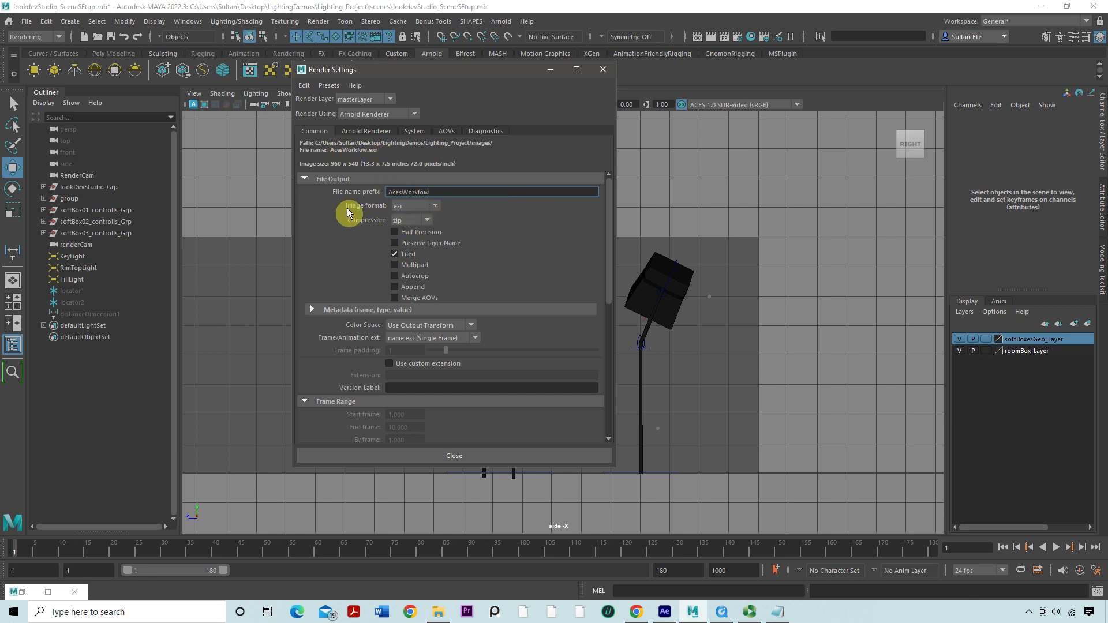
click(412, 219)
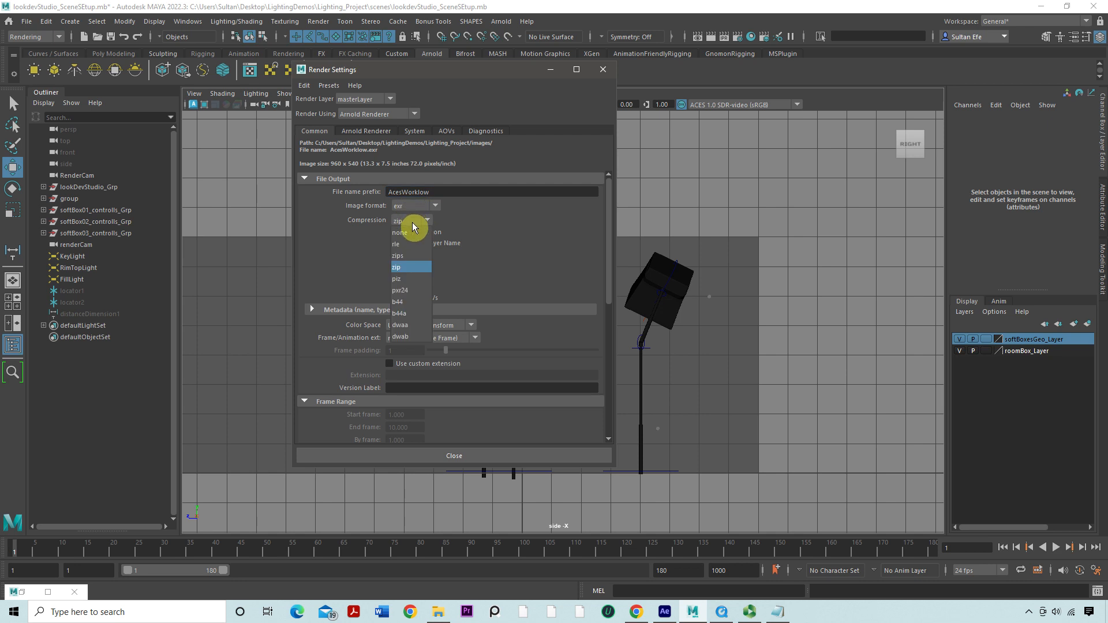
click(402, 293)
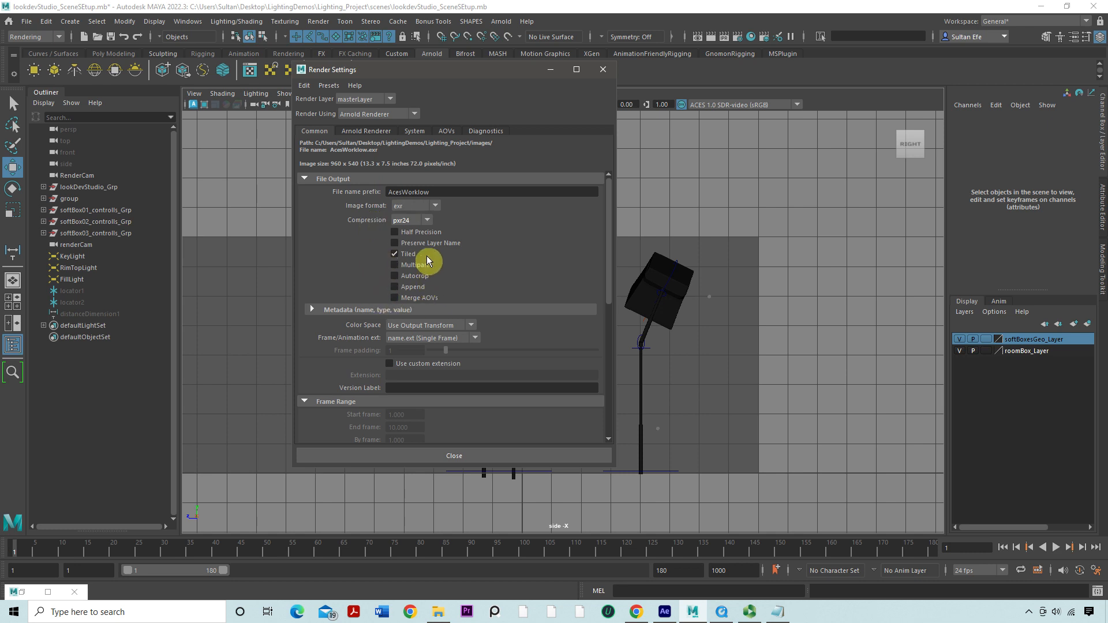
Step: Enable Merge AOVs for the exr output and set the frame/animation naming format to name.#.ext
click(418, 300)
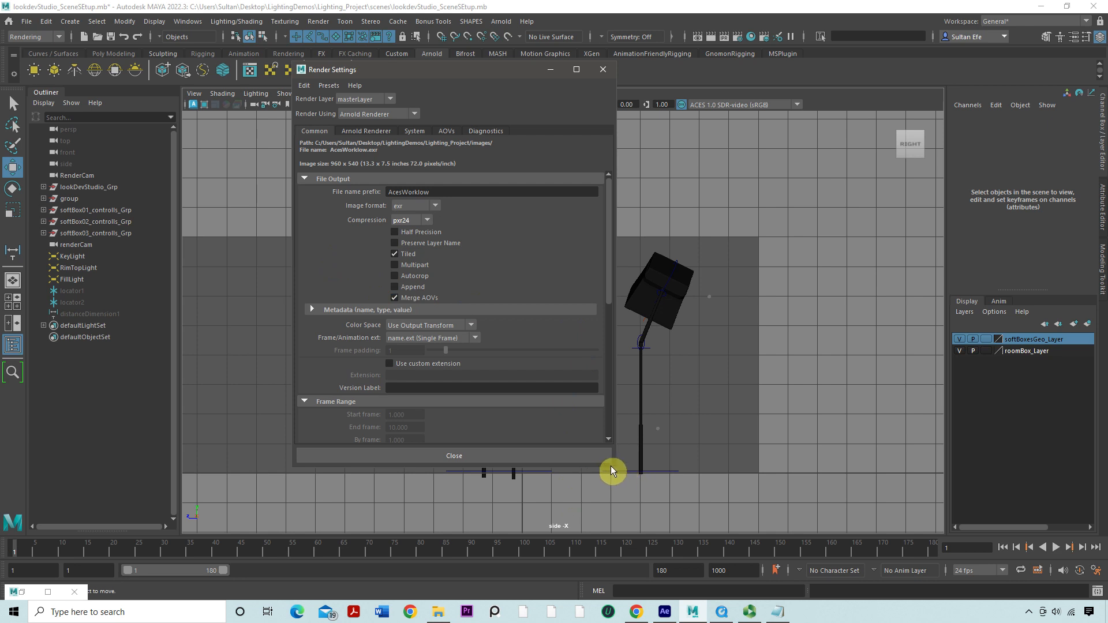
drag(613, 472, 645, 513)
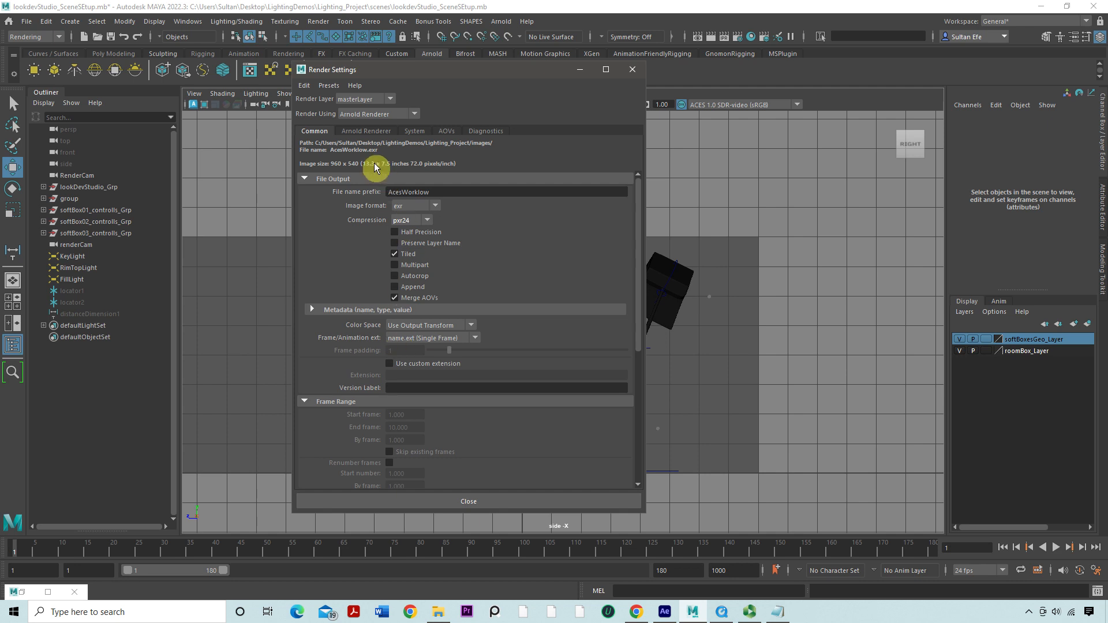
click(412, 341)
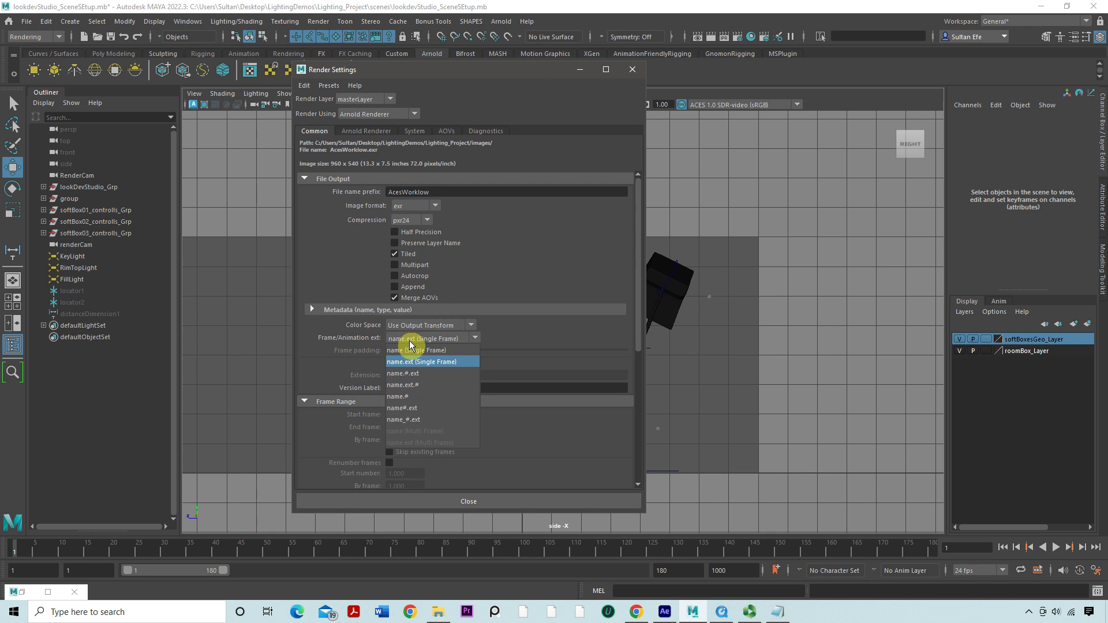
click(407, 376)
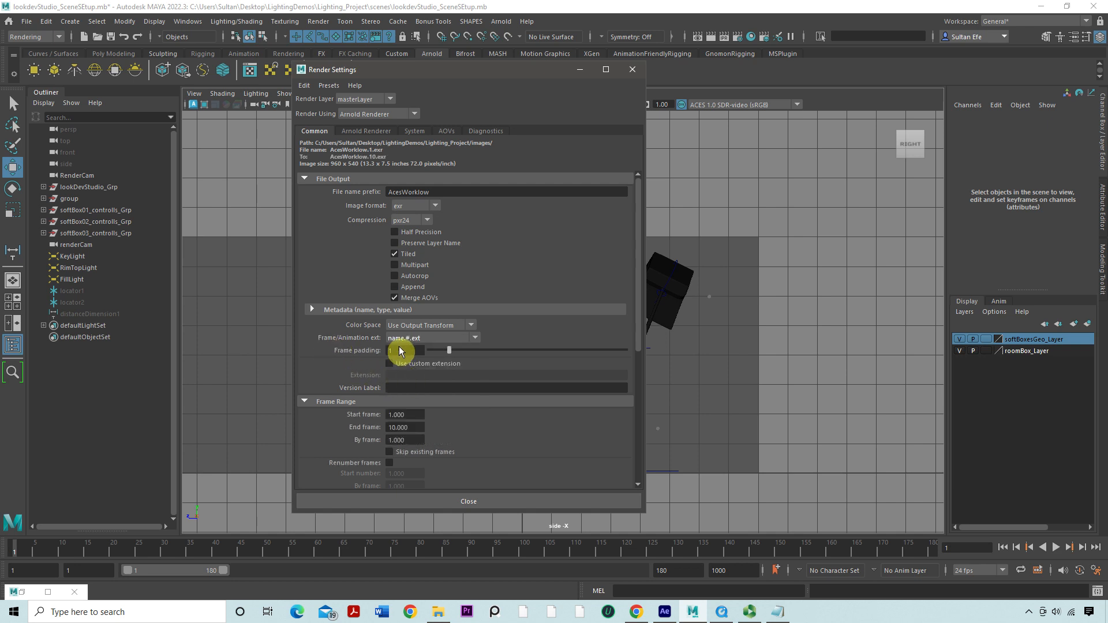
Step: Set the render's end frame to 180 and the frame padding to 3
click(404, 428)
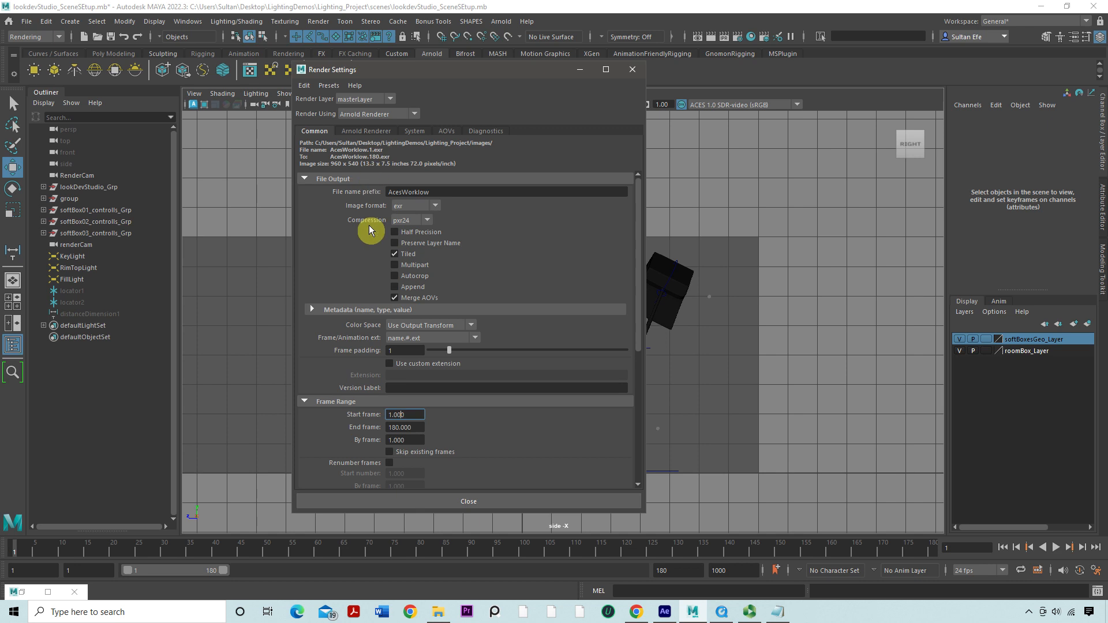
click(401, 351)
text(3)
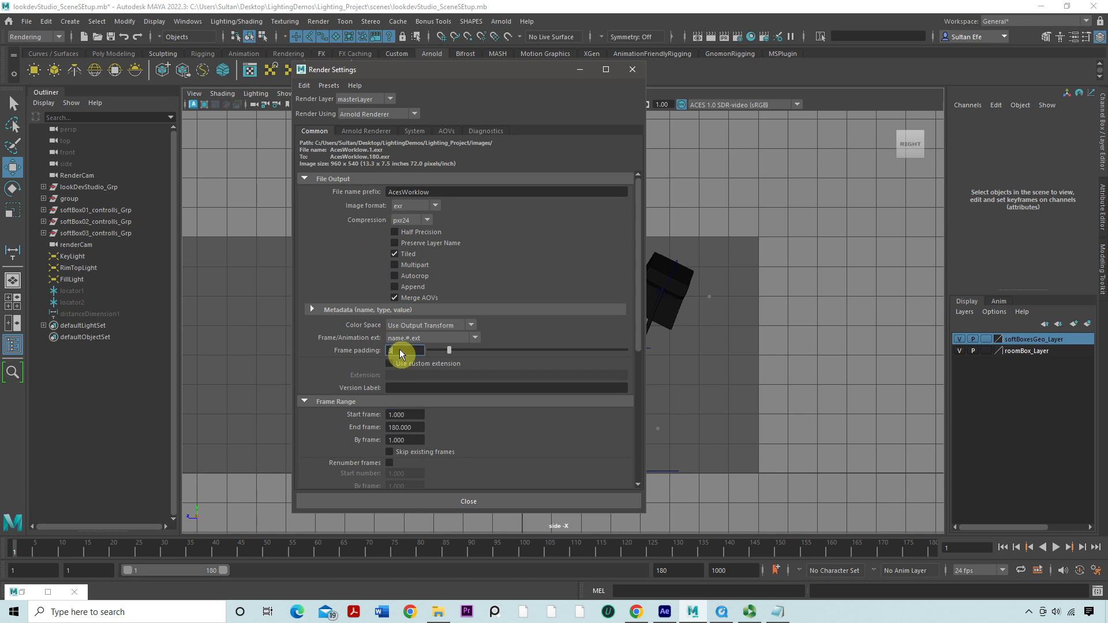
click(419, 389)
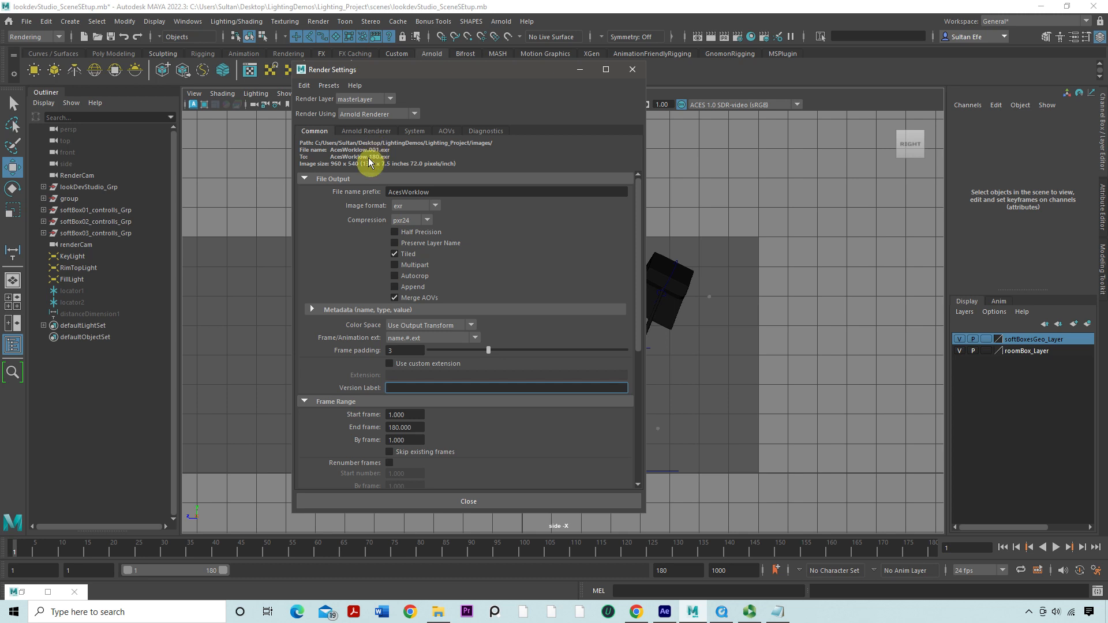
Step: Move the render settings aside and look through RenderCam in the viewport
scroll(331, 327, down, 3)
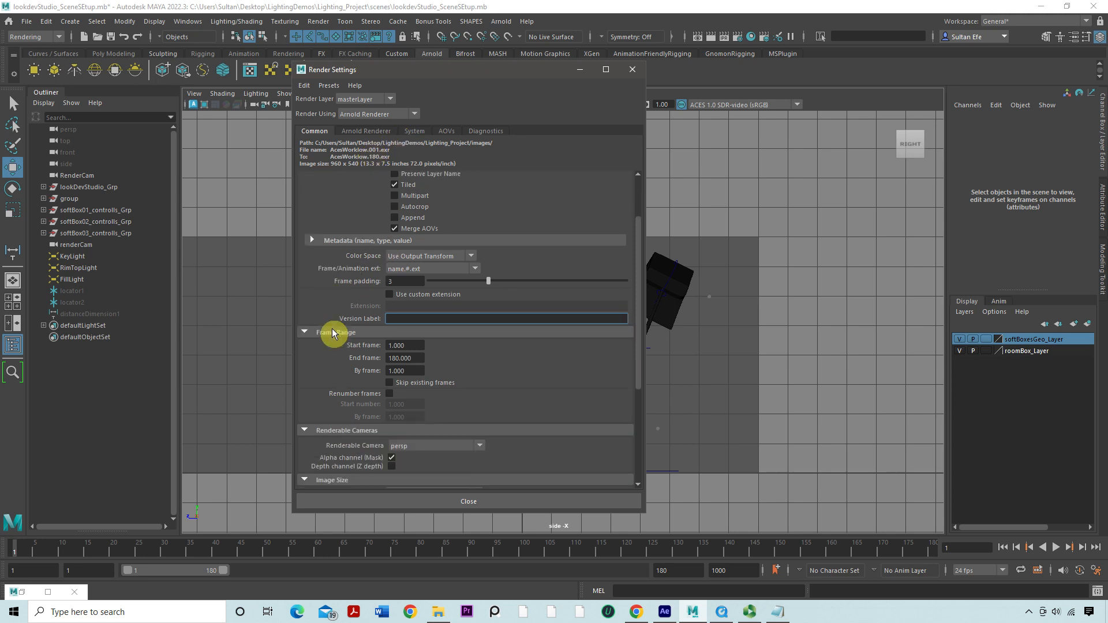
scroll(334, 328, down, 2)
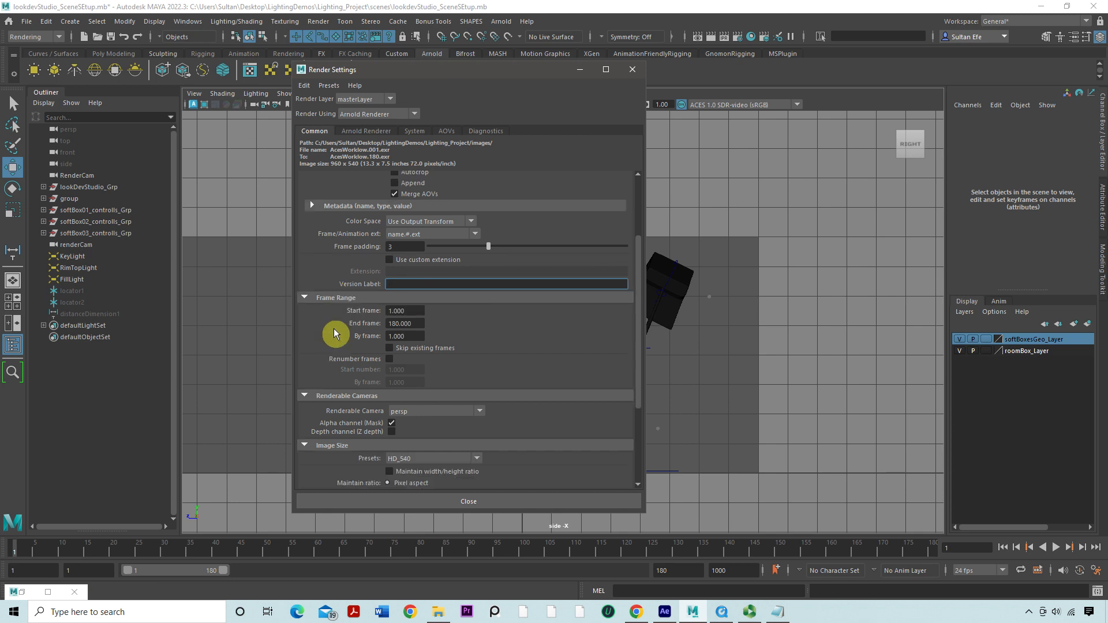
scroll(355, 344, down, 5)
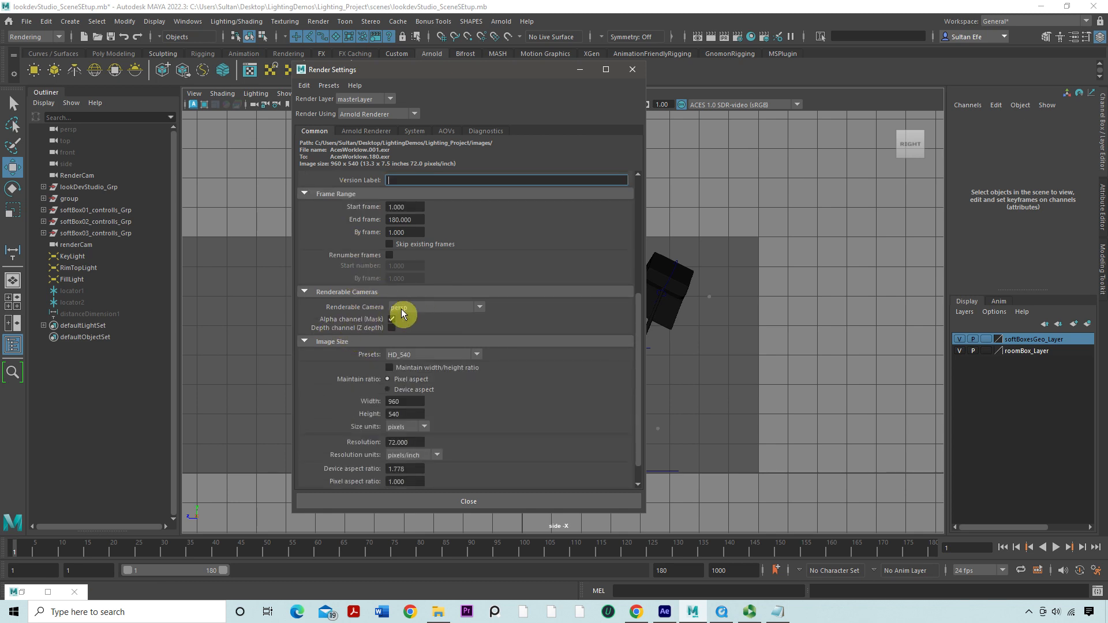
drag(403, 68, 640, 94)
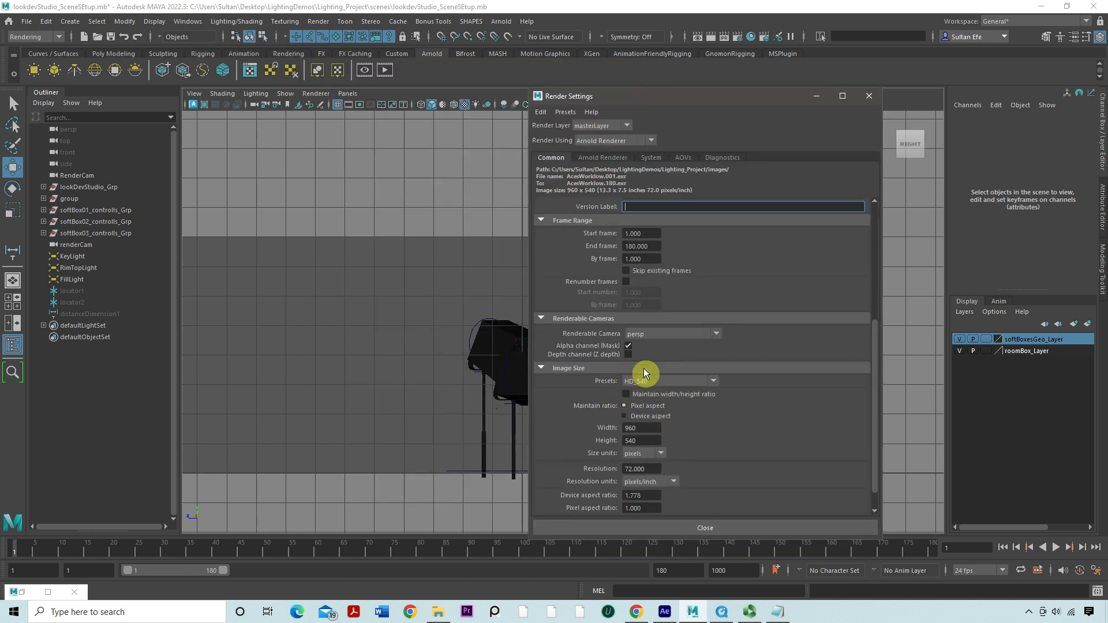
click(349, 93)
mouse_move(366, 105)
click(486, 106)
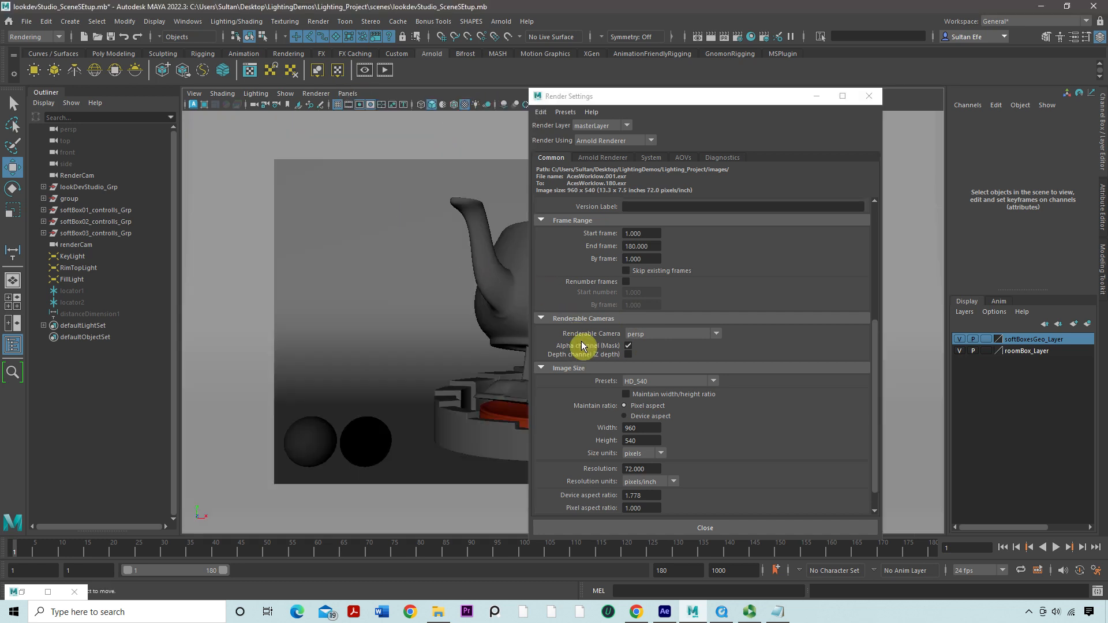
Step: Make RenderCam the renderable camera and set the image size preset to HD_1080
click(656, 333)
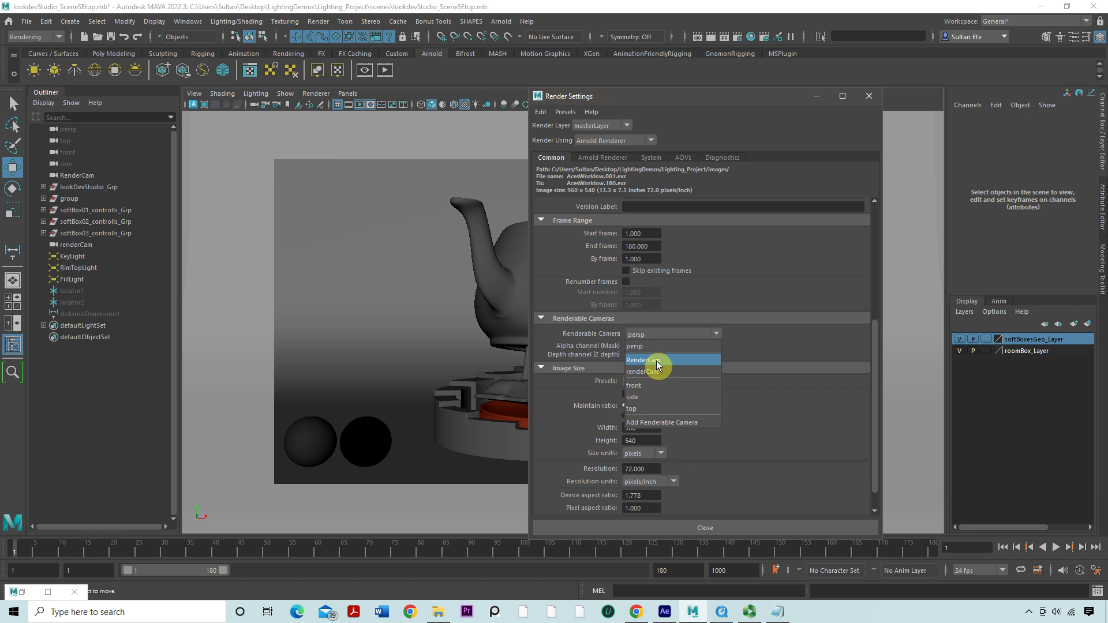
click(594, 92)
drag(607, 99, 729, 112)
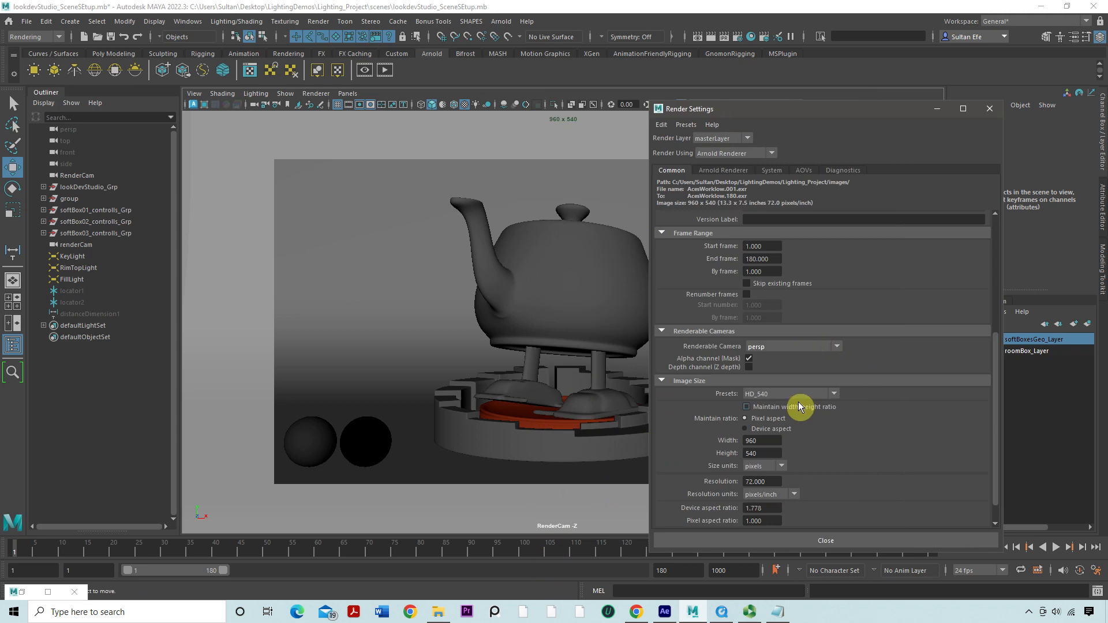
click(801, 345)
click(790, 374)
click(774, 392)
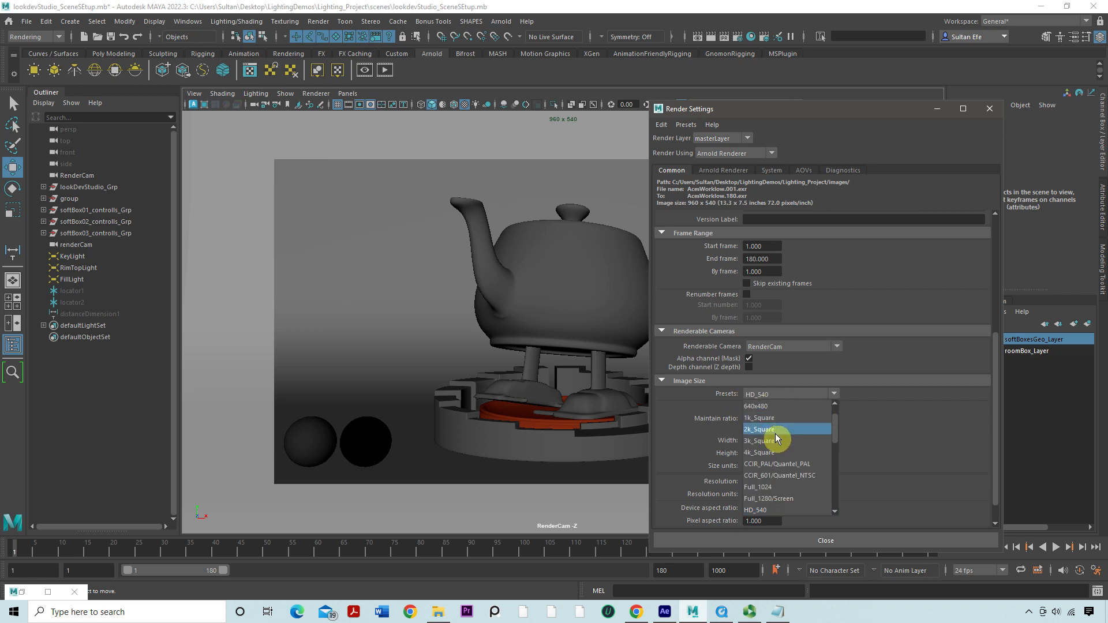
click(772, 498)
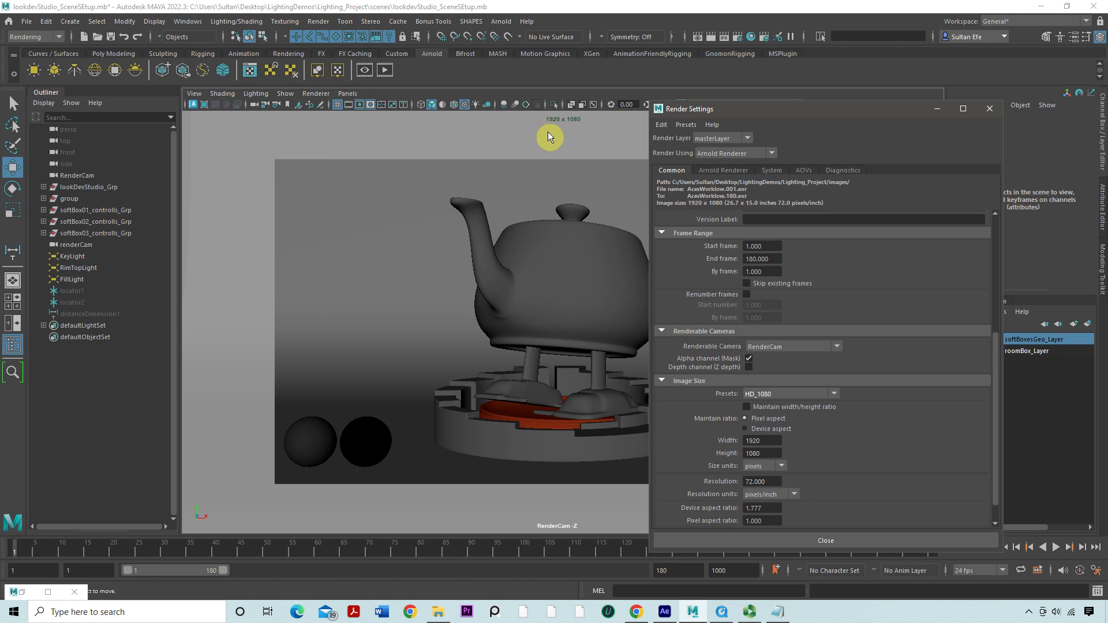
Step: Toggle the viewport's gate mask and resolution gate off and back on to check RenderCam's framing
click(373, 105)
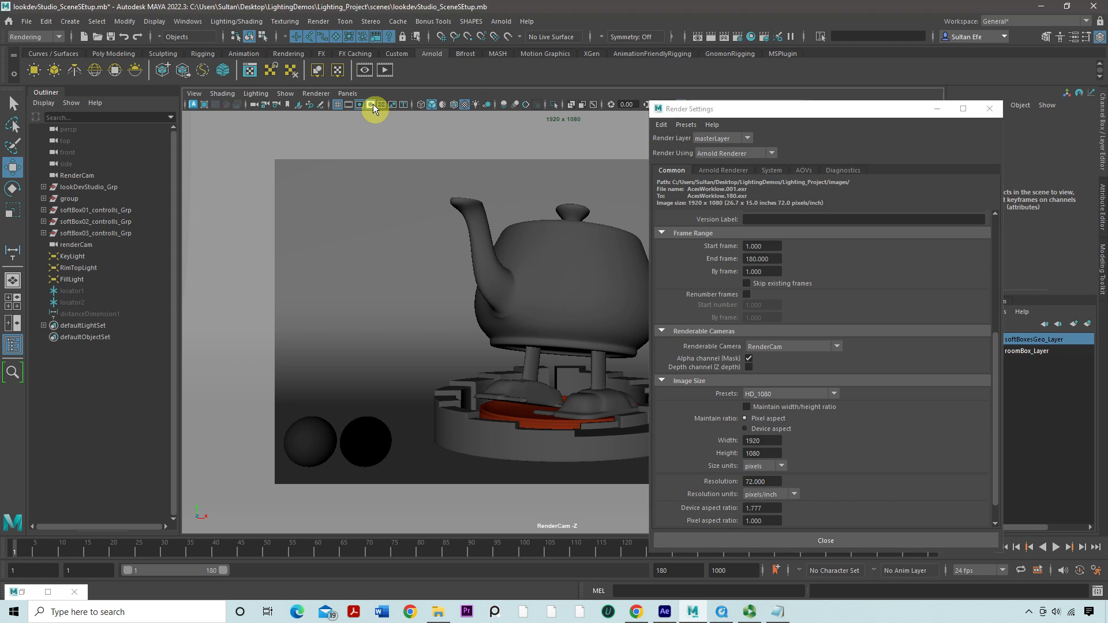
click(373, 106)
click(361, 106)
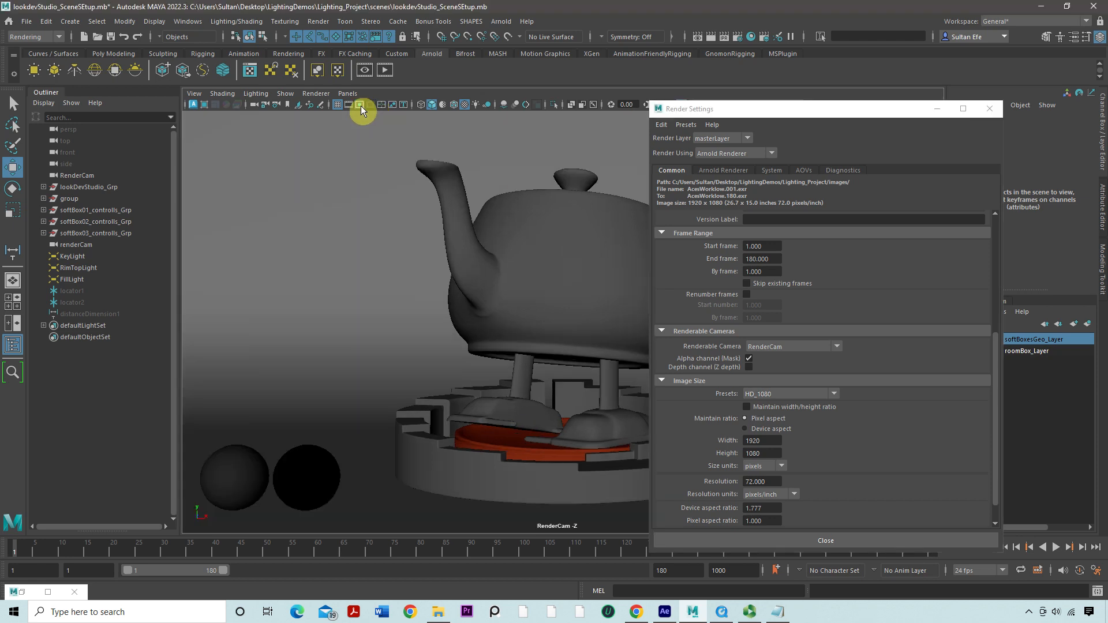
click(361, 106)
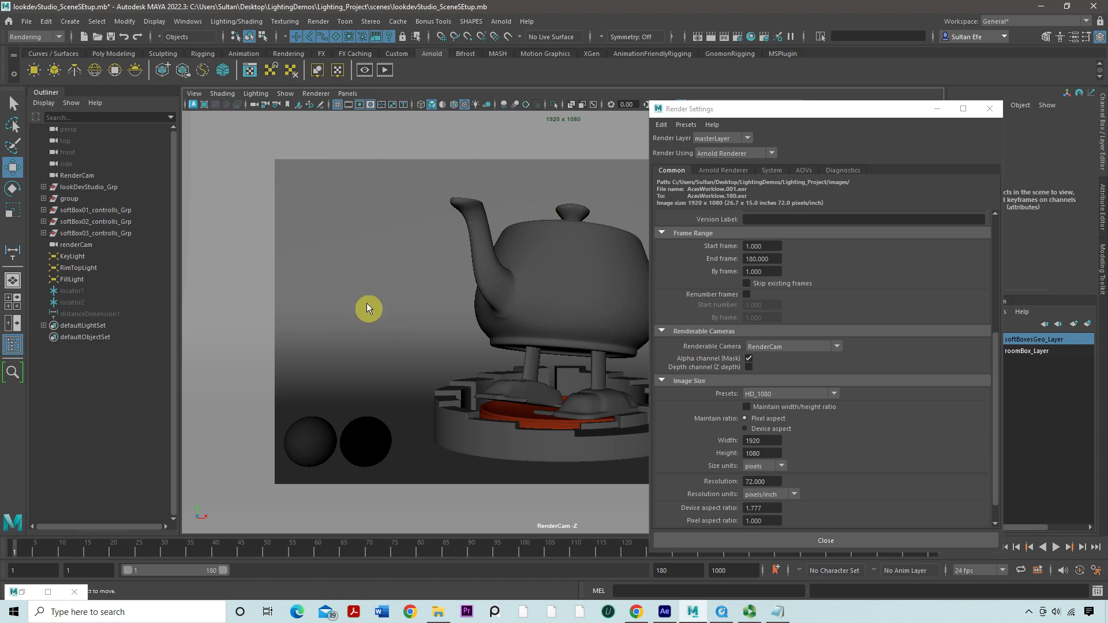
Step: Set the Arnold render device to GPU and take a brief look at the render in Arnold RenderView
drag(739, 108, 451, 83)
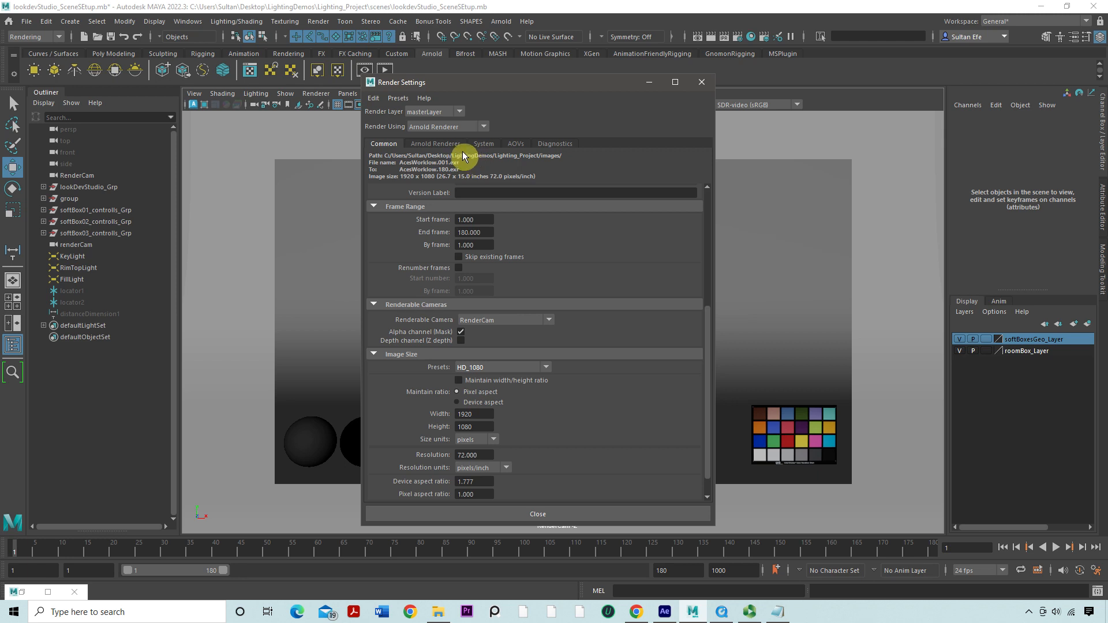
click(484, 147)
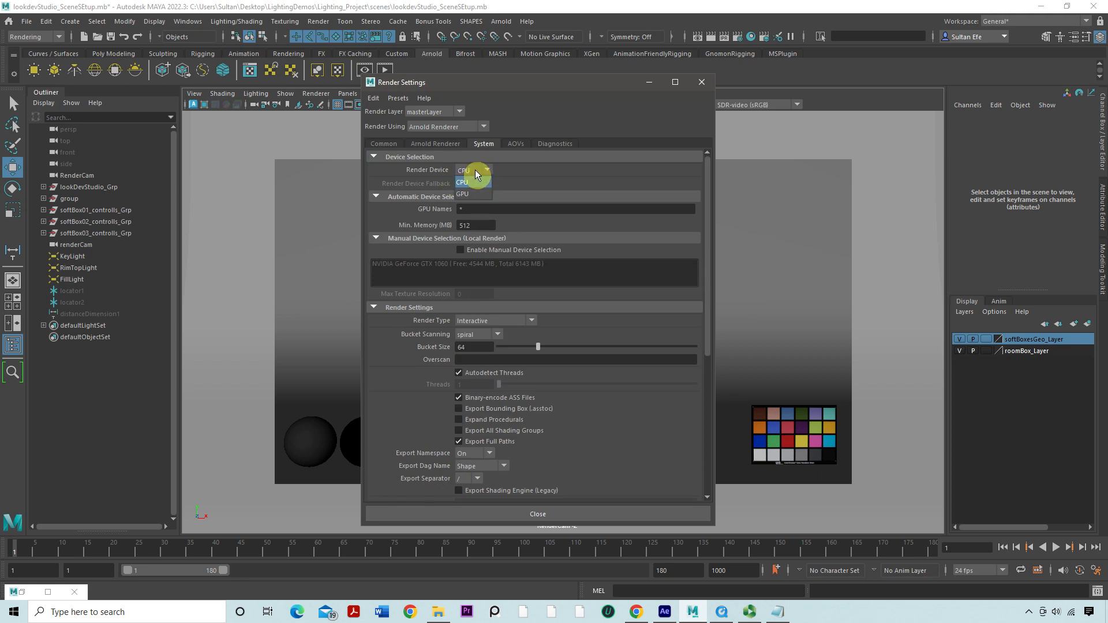
click(467, 194)
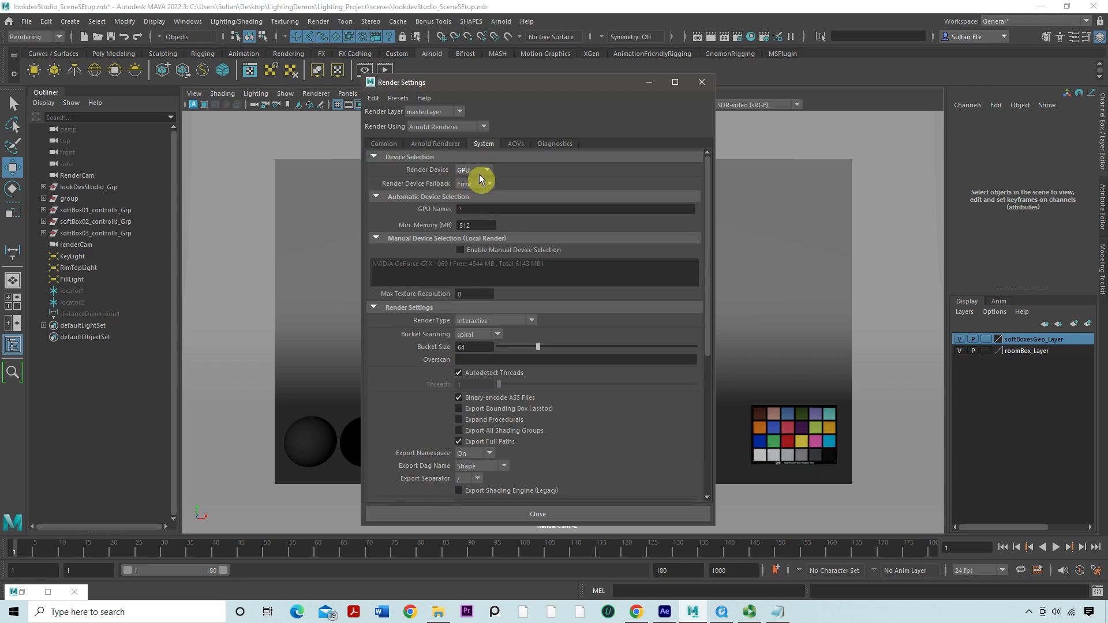
click(18, 593)
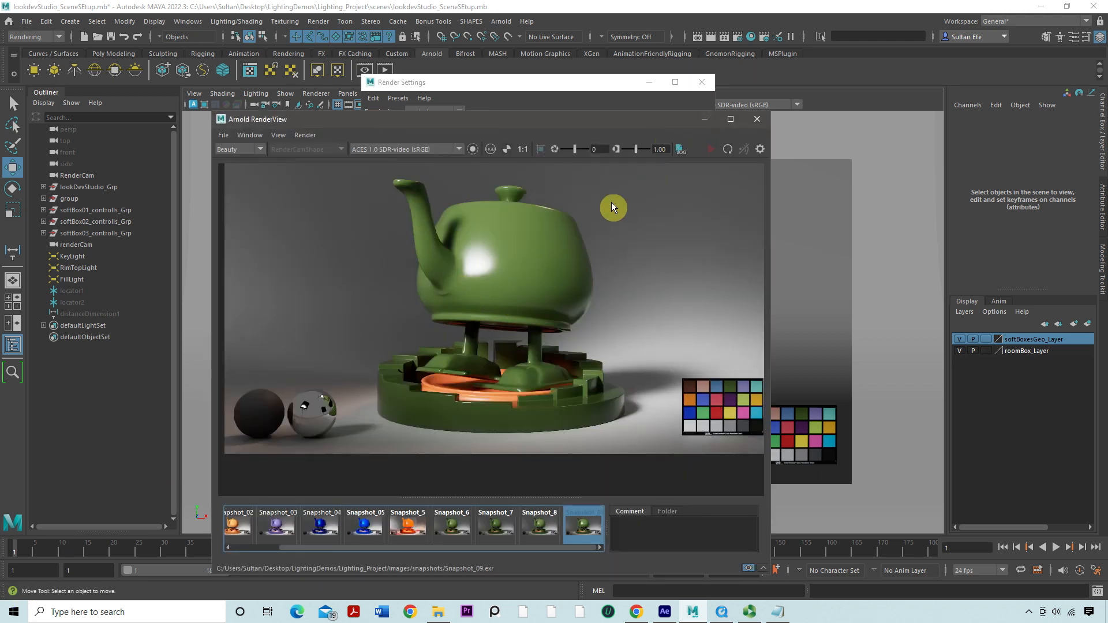
click(705, 120)
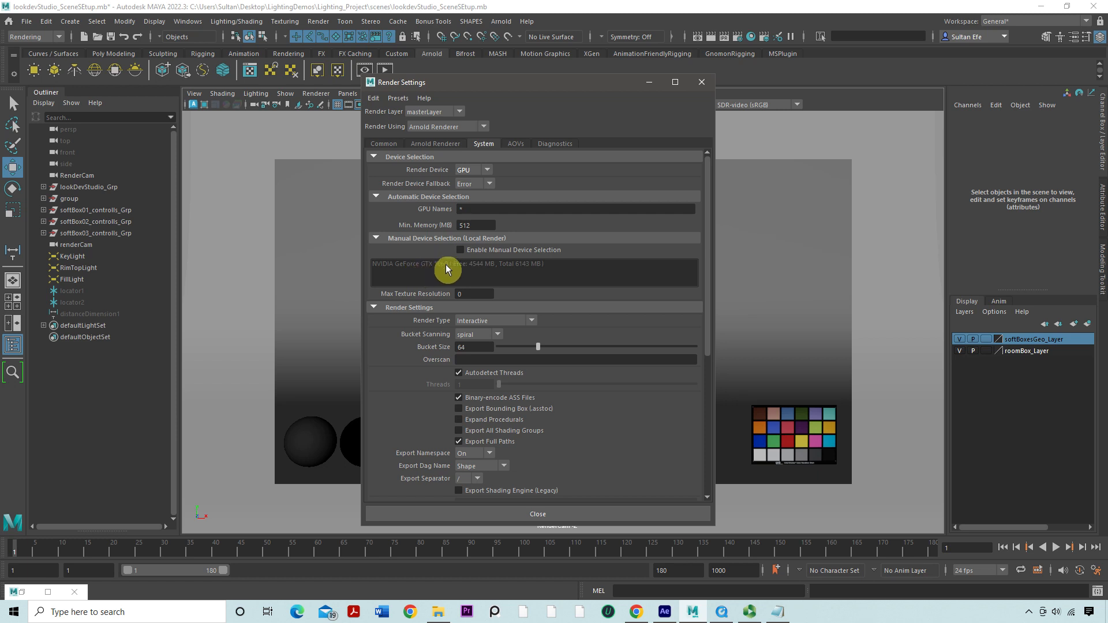
Step: Compare the installed Arnold for Maya version with the current release on the Arnold downloads page in Chrome, and return to Maya
click(501, 21)
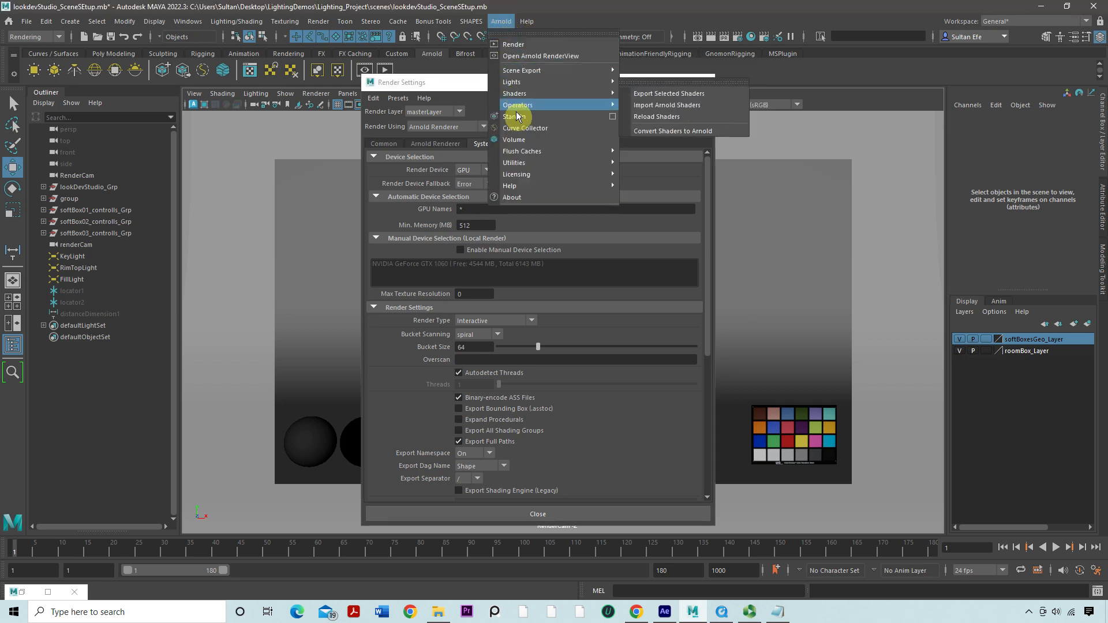
click(521, 196)
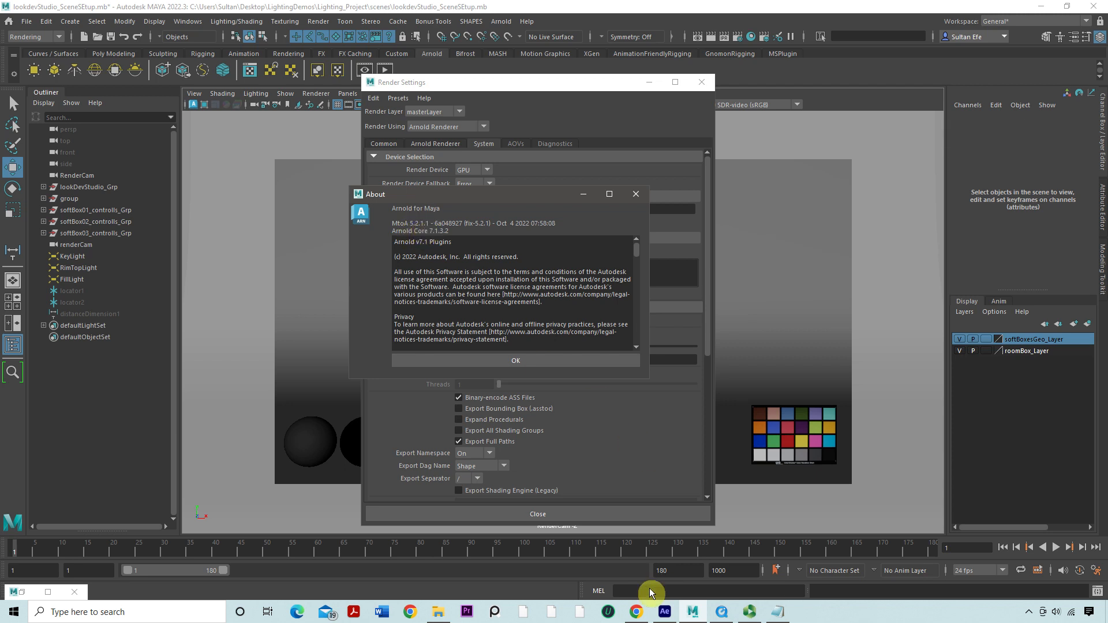
click(636, 612)
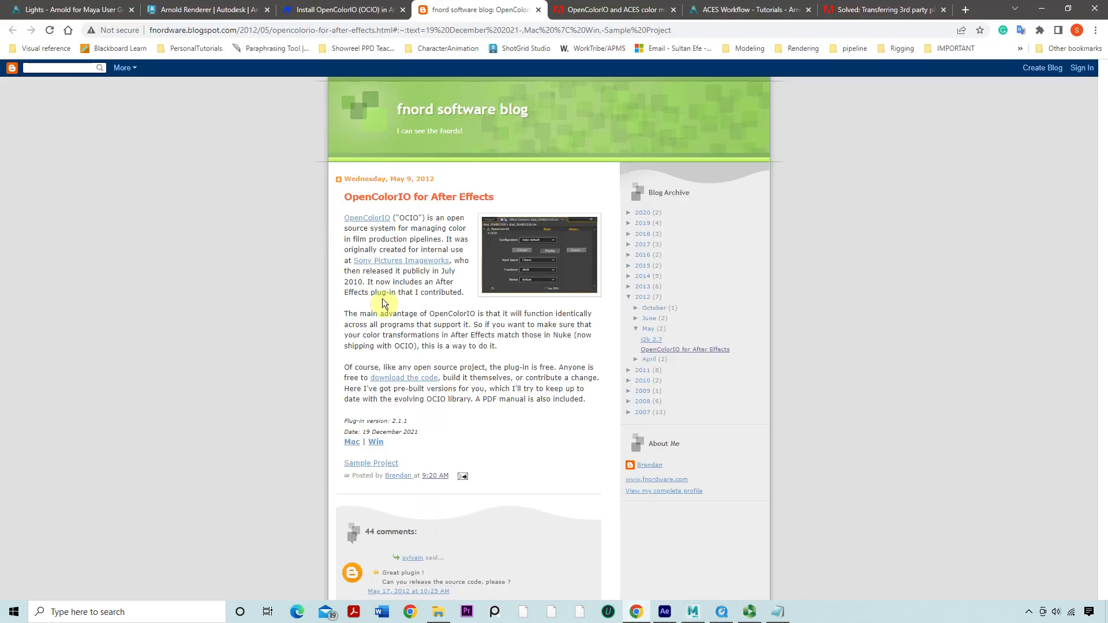
click(184, 10)
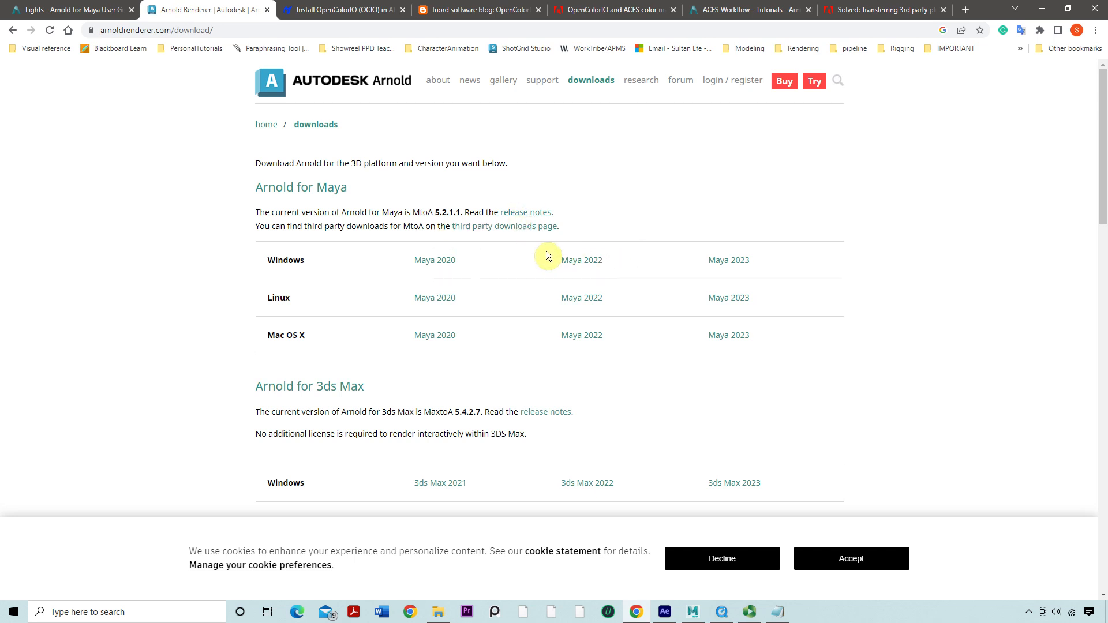
click(693, 611)
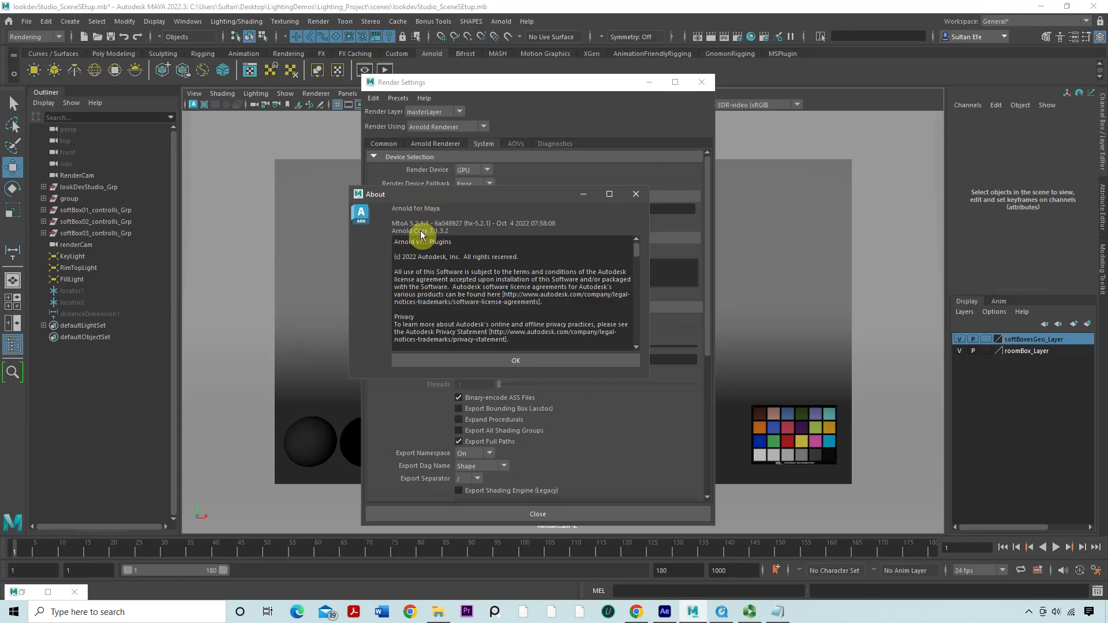
click(509, 362)
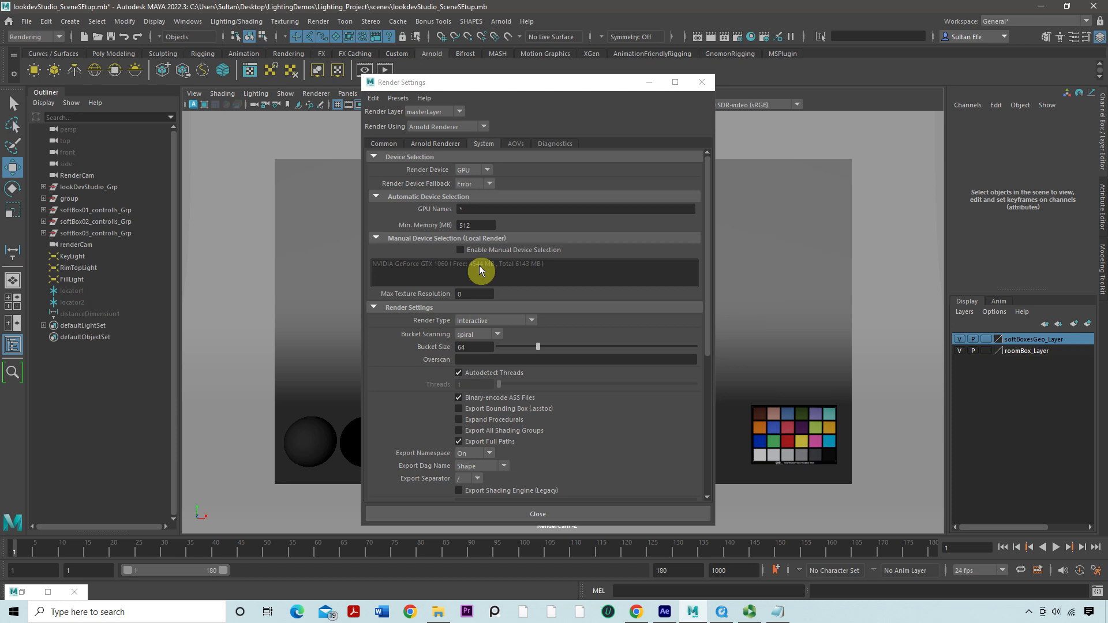
Step: Show the post-processing settings in Arnold RenderView and try to add a Denoiser Optix imager
click(649, 82)
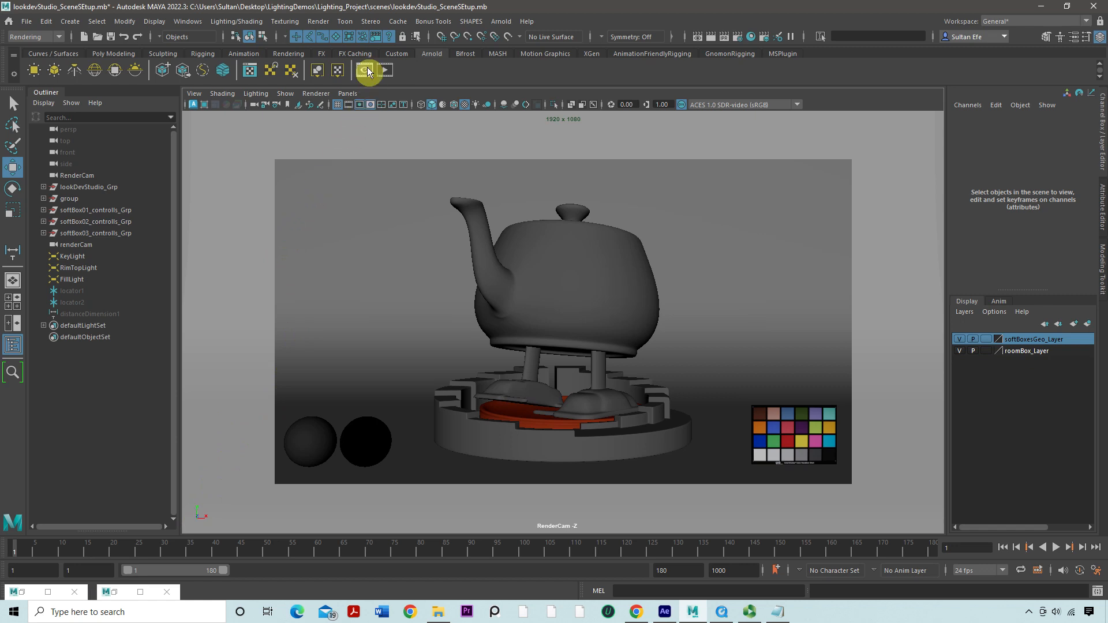
click(32, 587)
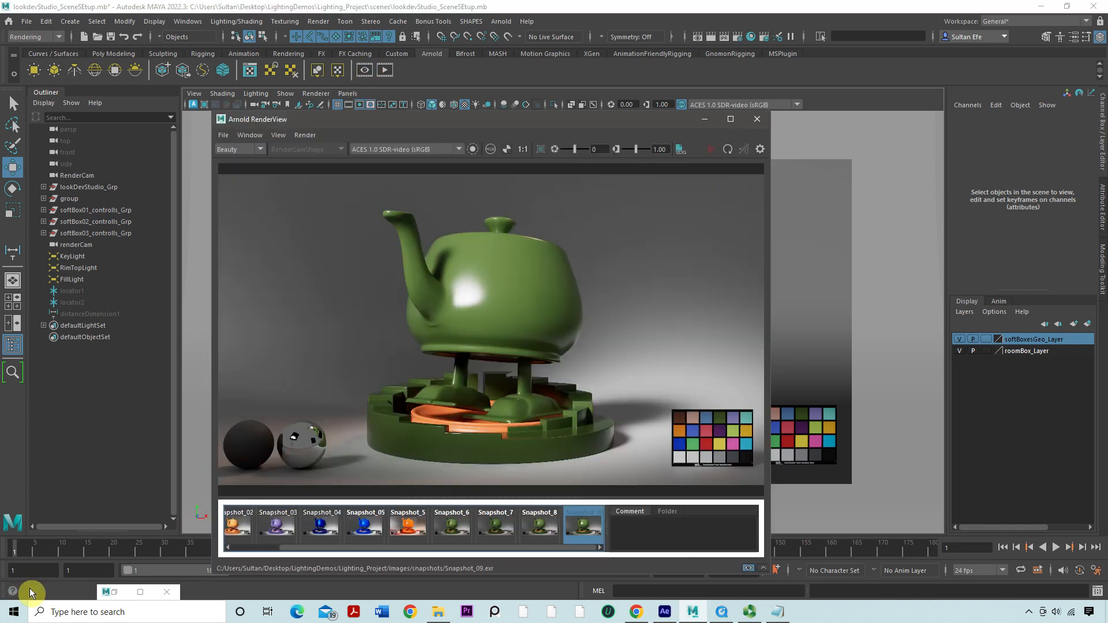
click(760, 148)
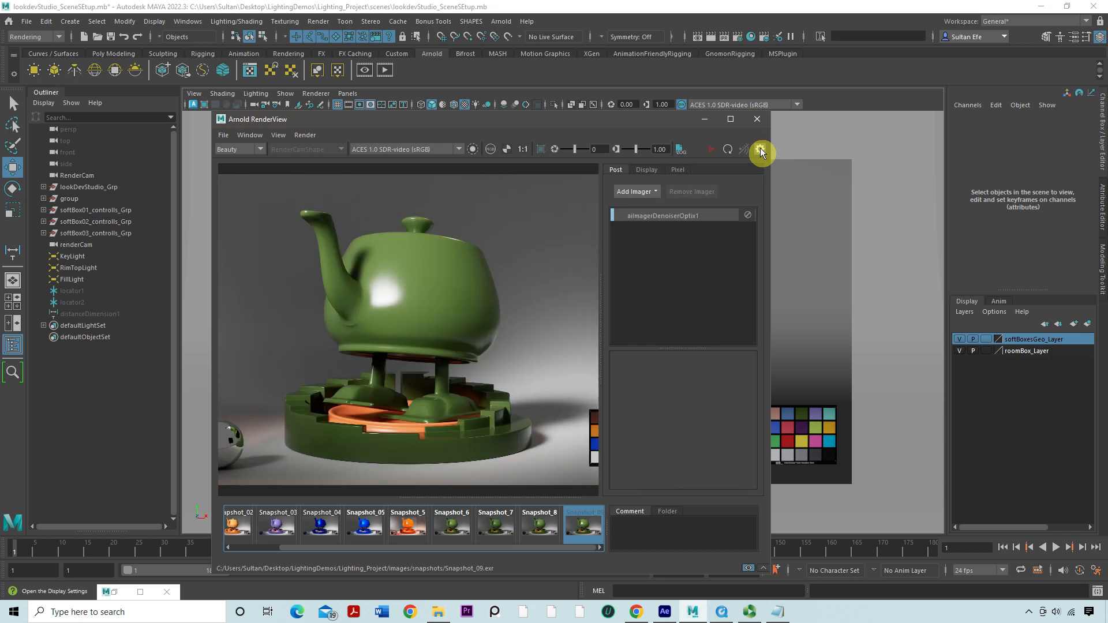
click(638, 195)
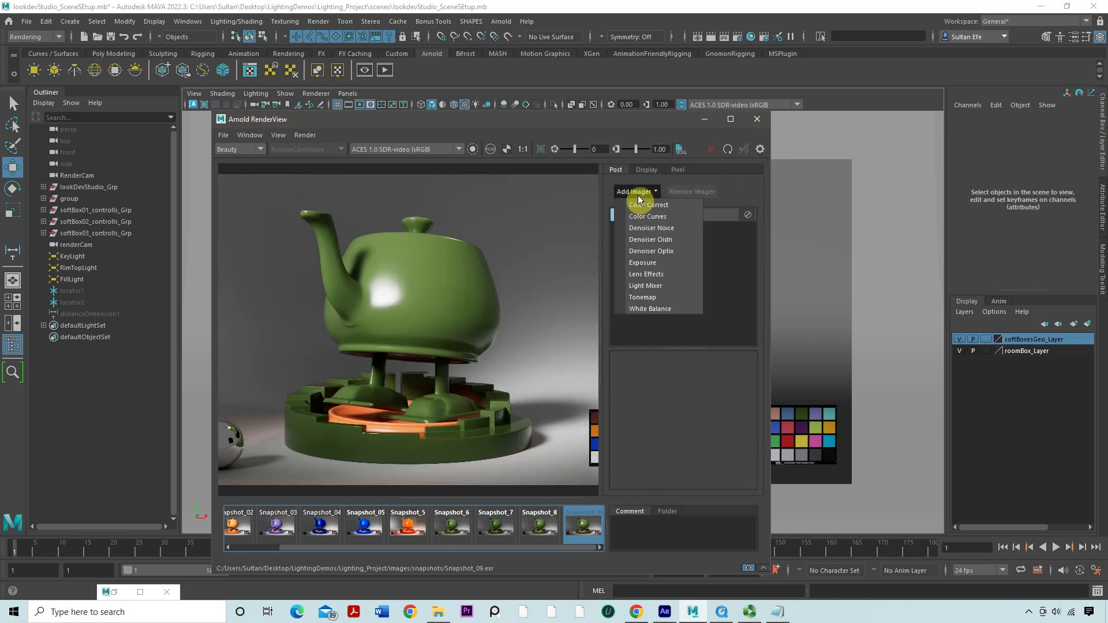
click(651, 252)
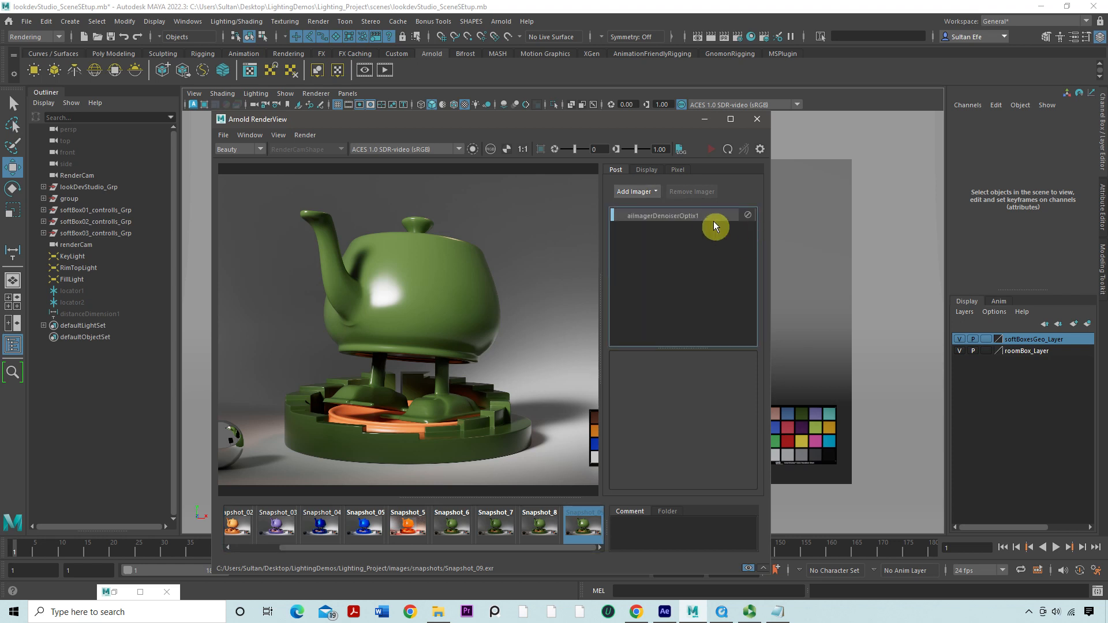
Step: Select the Denoiser Optix imager to show its settings and widen the Arnold RenderView window slightly
click(709, 217)
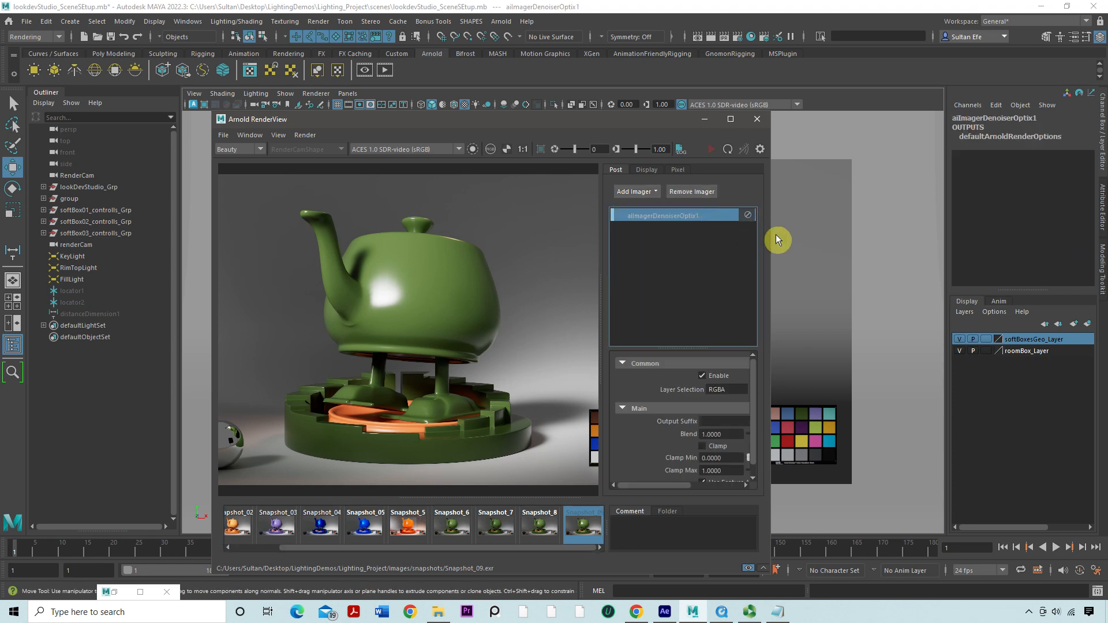
drag(770, 234, 811, 232)
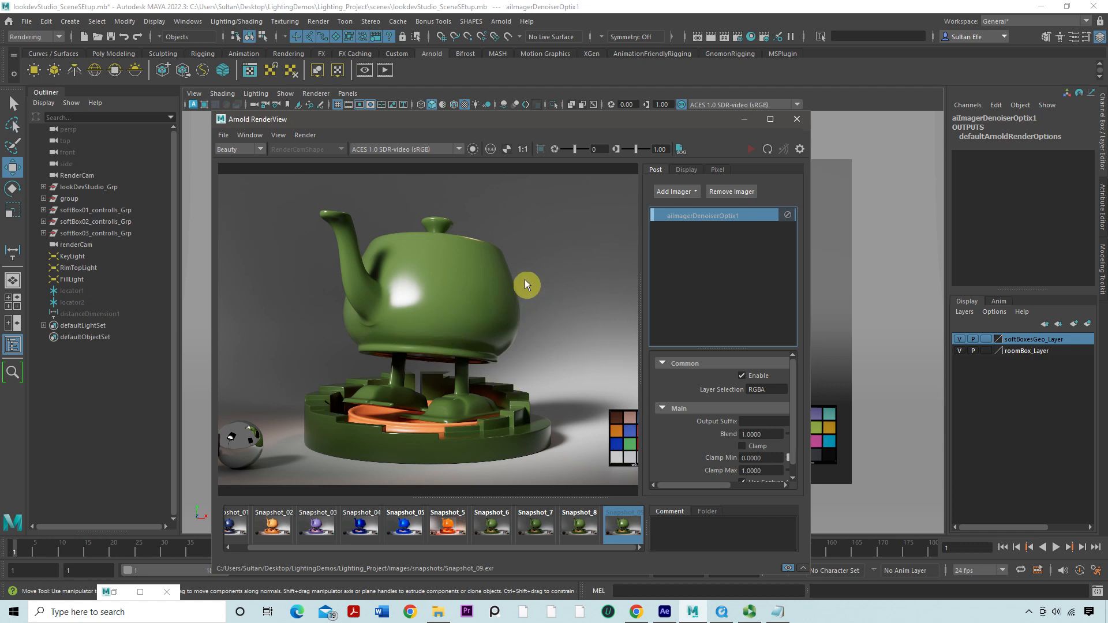
Step: Set the Camera (AA) samples to 4 in the Arnold render settings
click(738, 40)
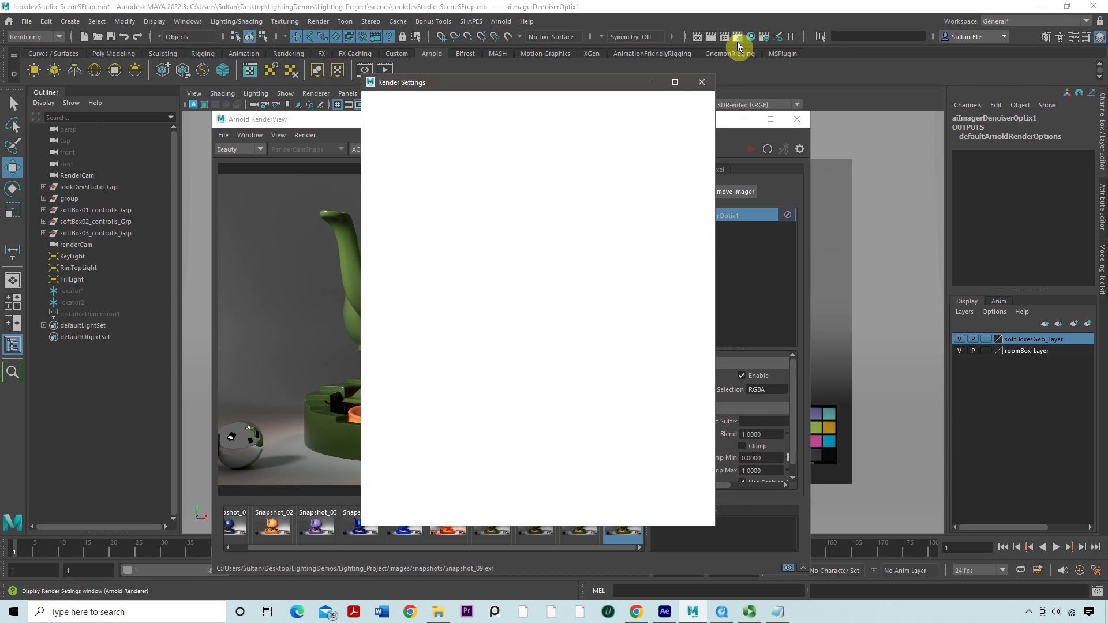
click(436, 144)
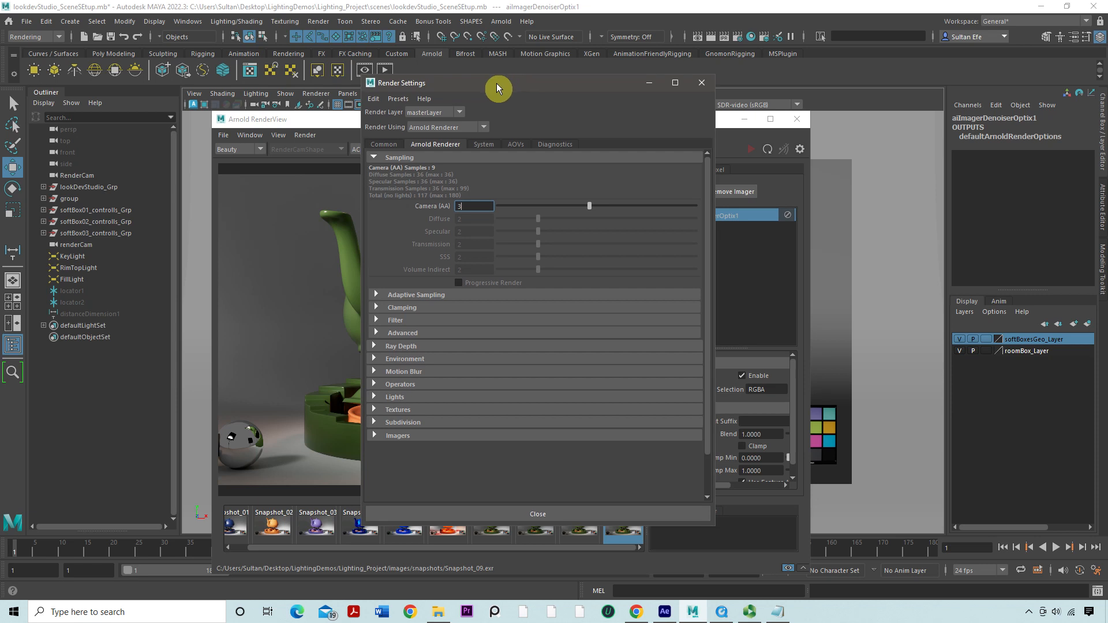
drag(496, 83, 387, 85)
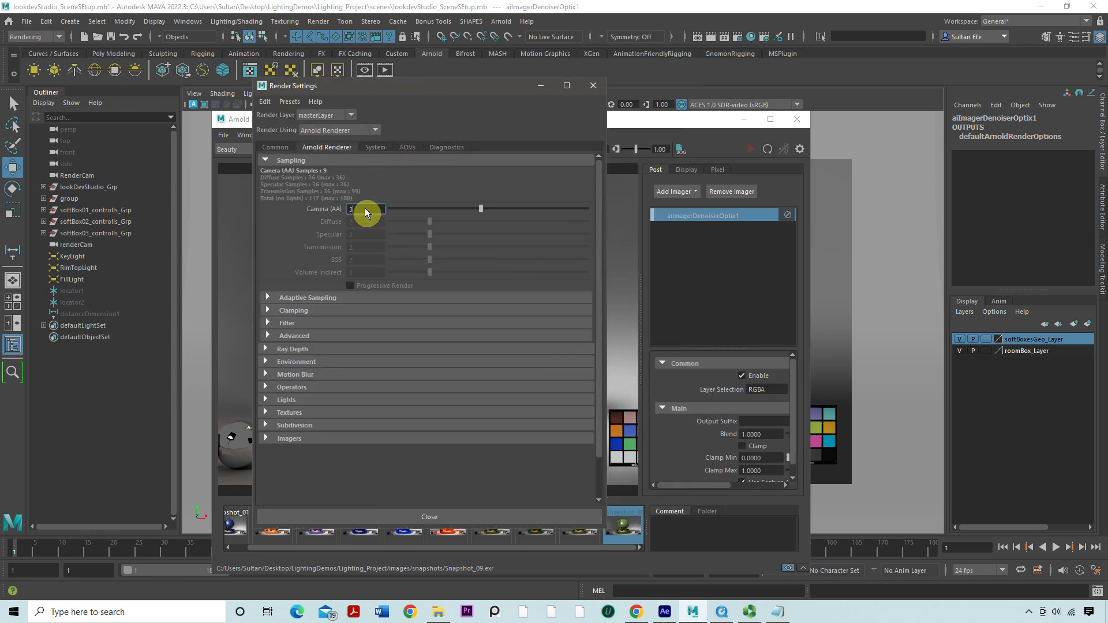
text(4)
Step: Review the render device, denoising AOV and file output settings, and return to the Arnold sampling settings
click(374, 149)
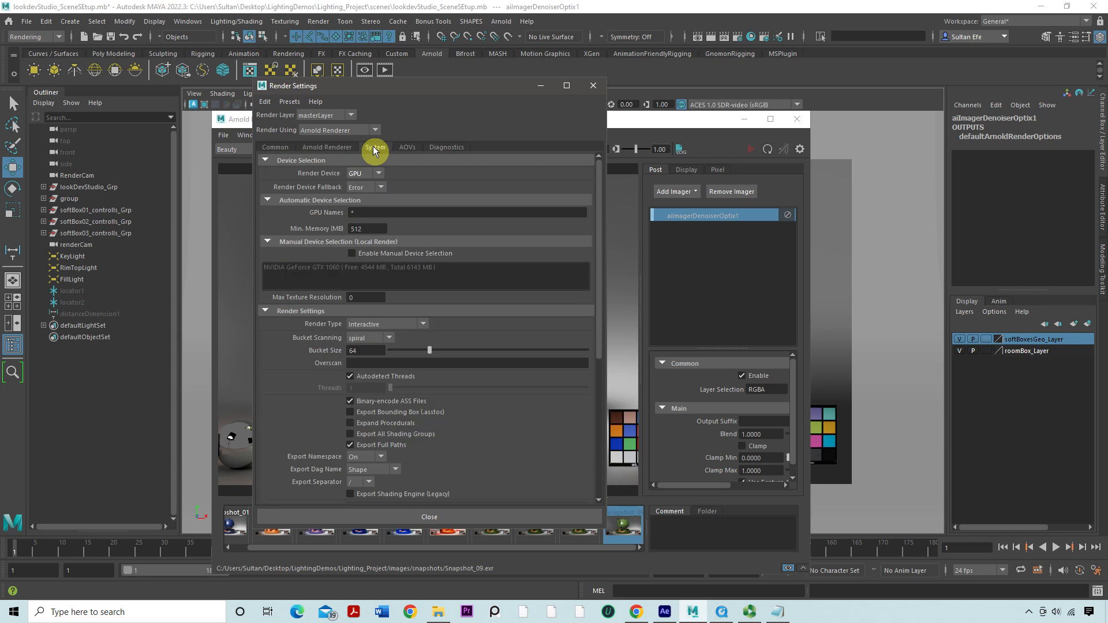
click(406, 148)
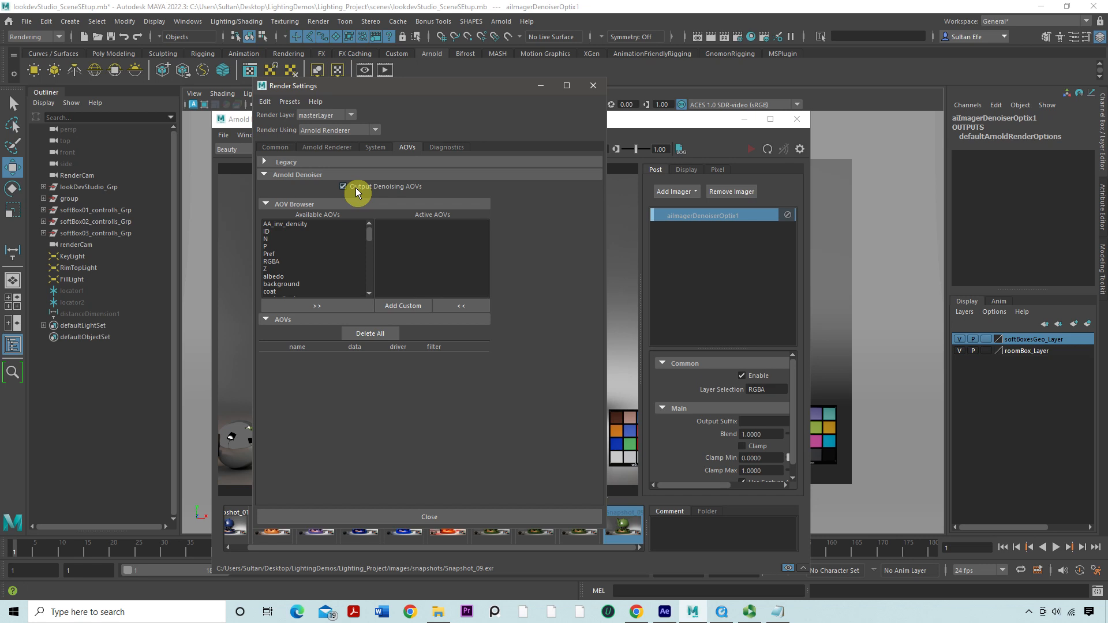
click(289, 152)
scroll(344, 247, up, 6)
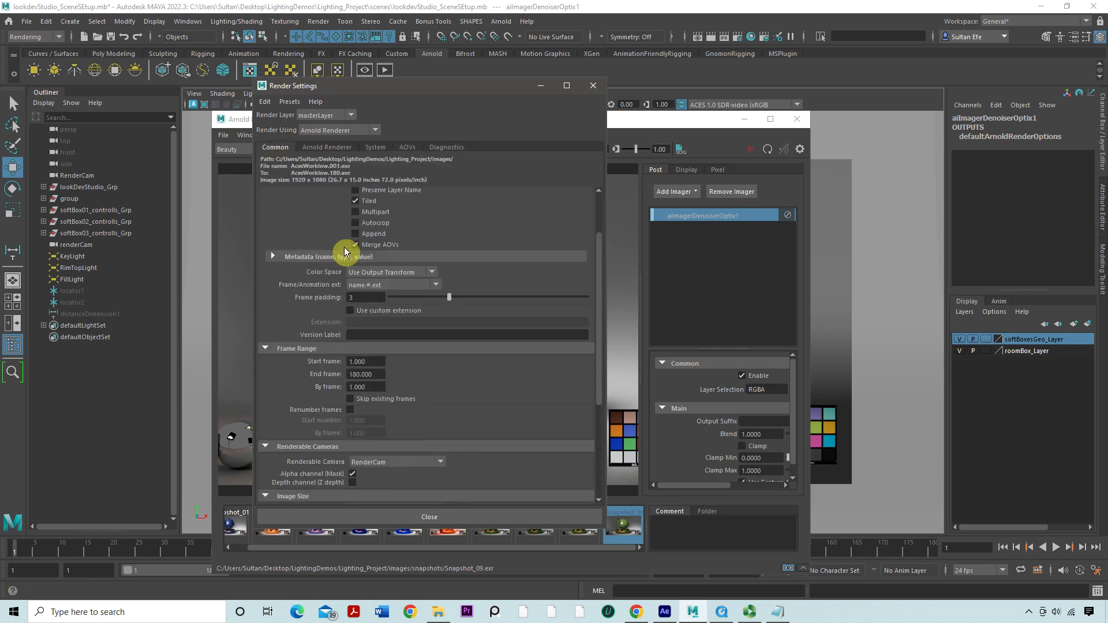
click(408, 148)
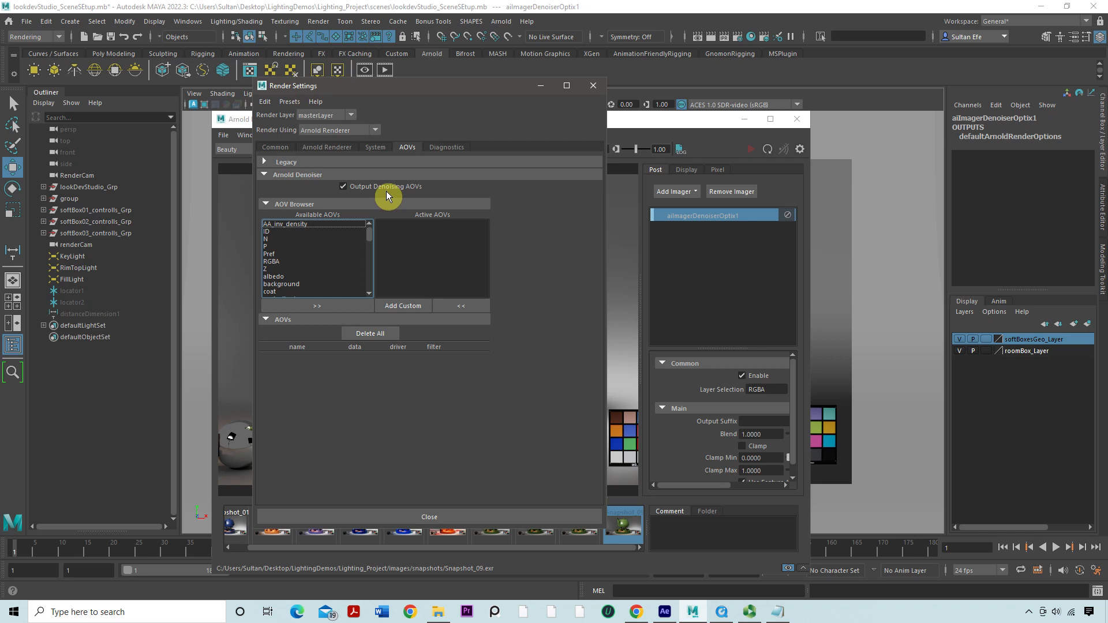
click(346, 149)
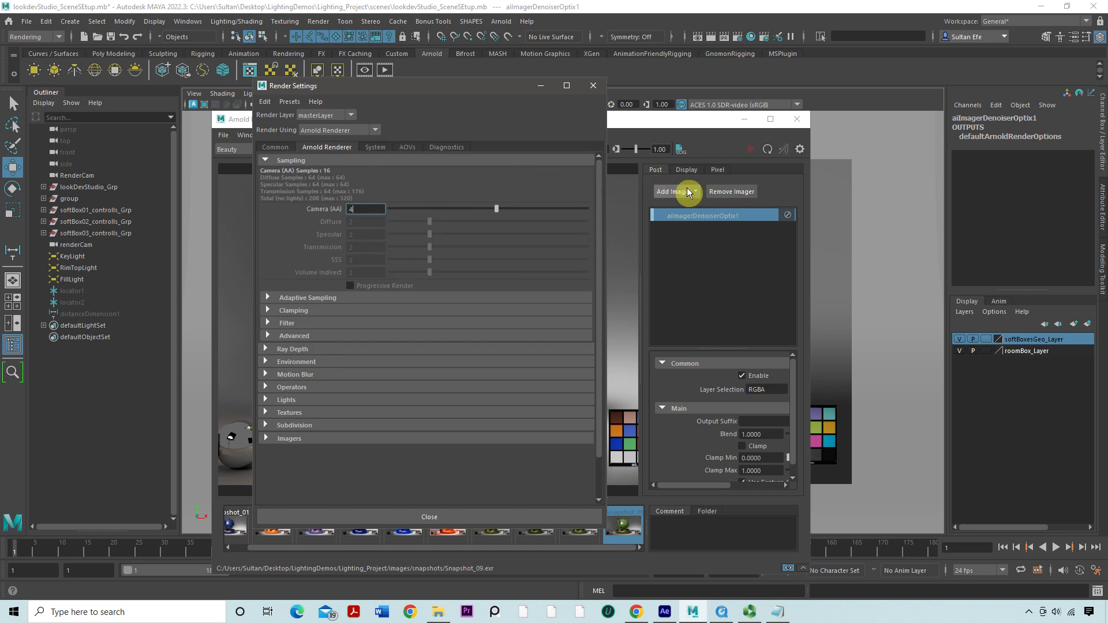
Step: Toggle Snapshot_09 off and back on in Arnold RenderView to examine the teapot render, and return to the render settings
click(702, 121)
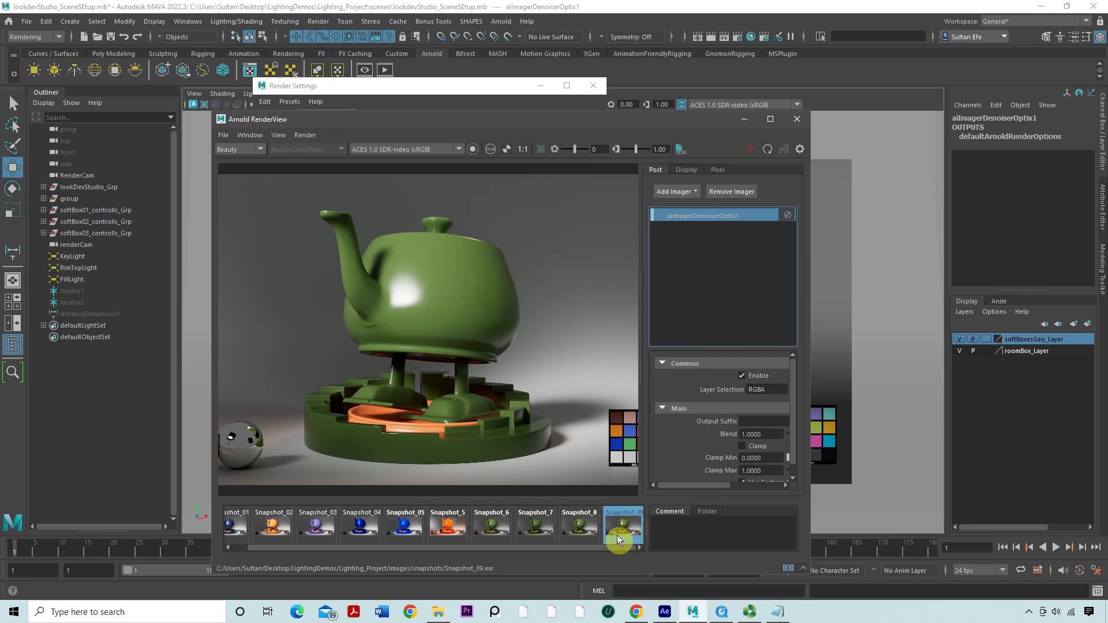
click(617, 535)
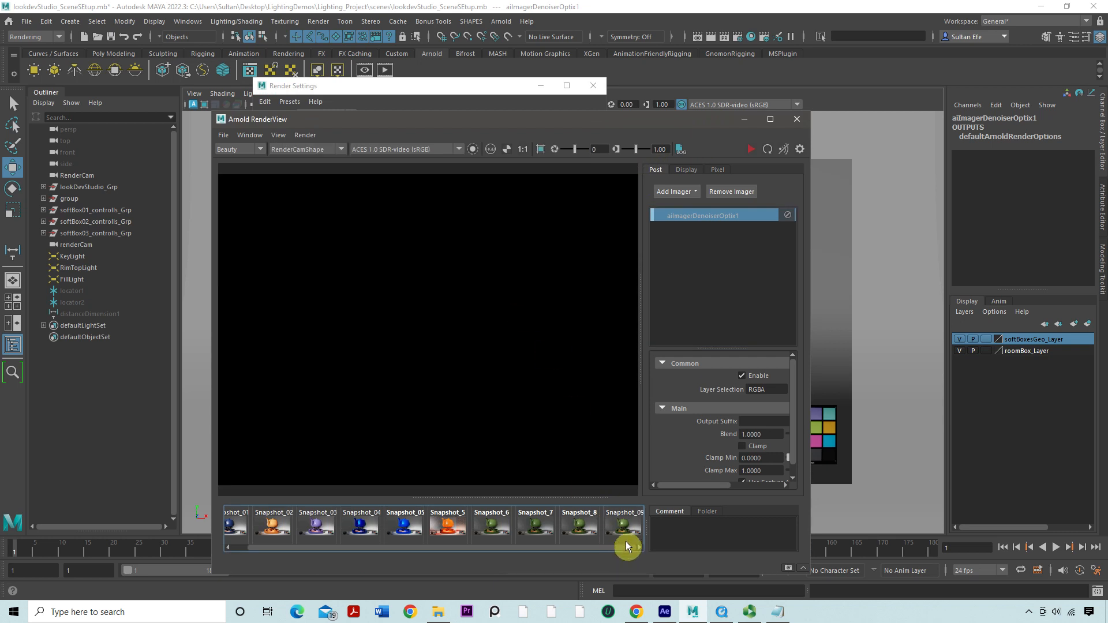
click(625, 528)
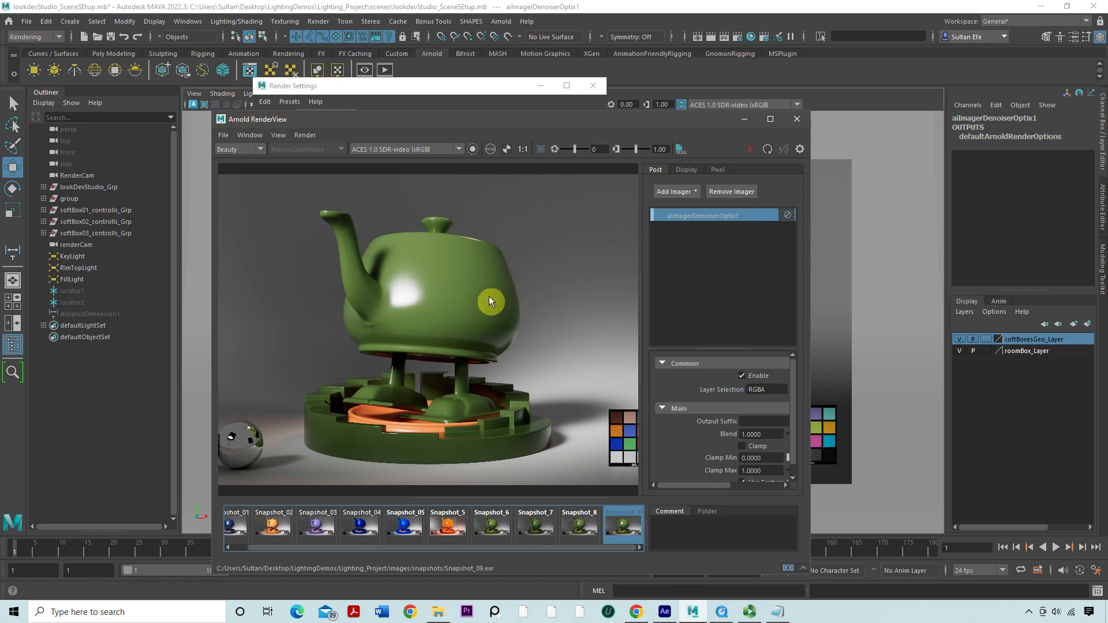
click(737, 37)
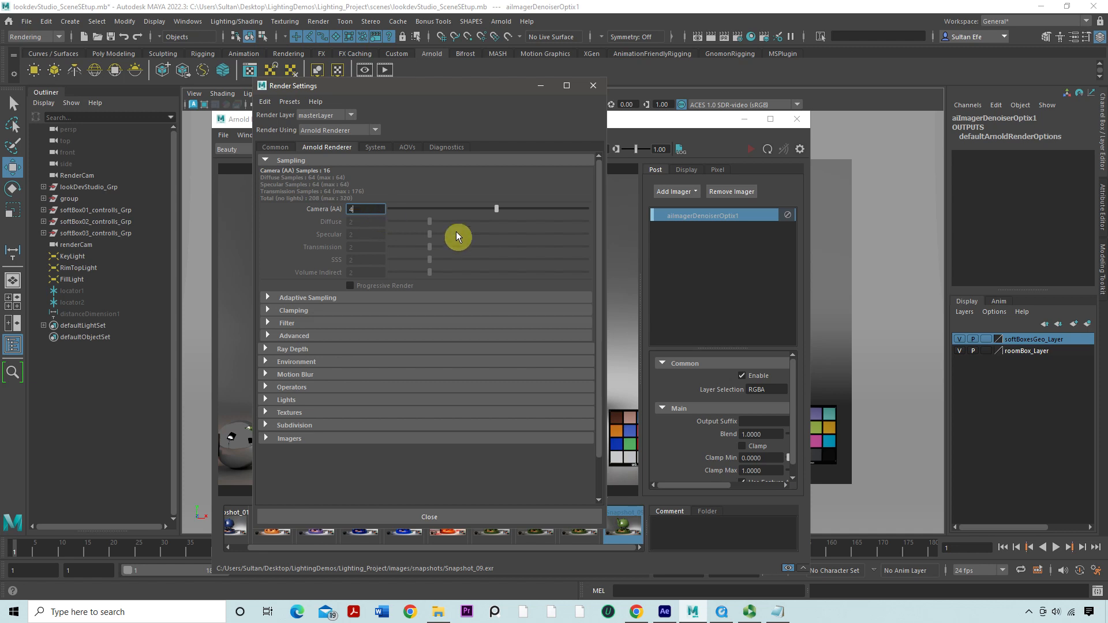
click(669, 125)
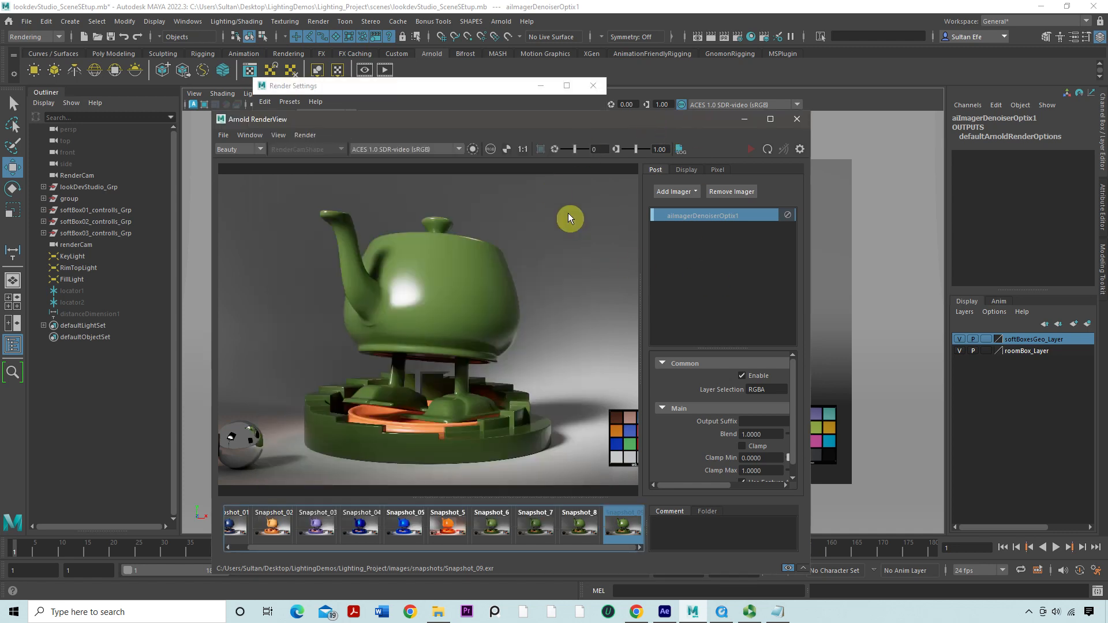
click(738, 36)
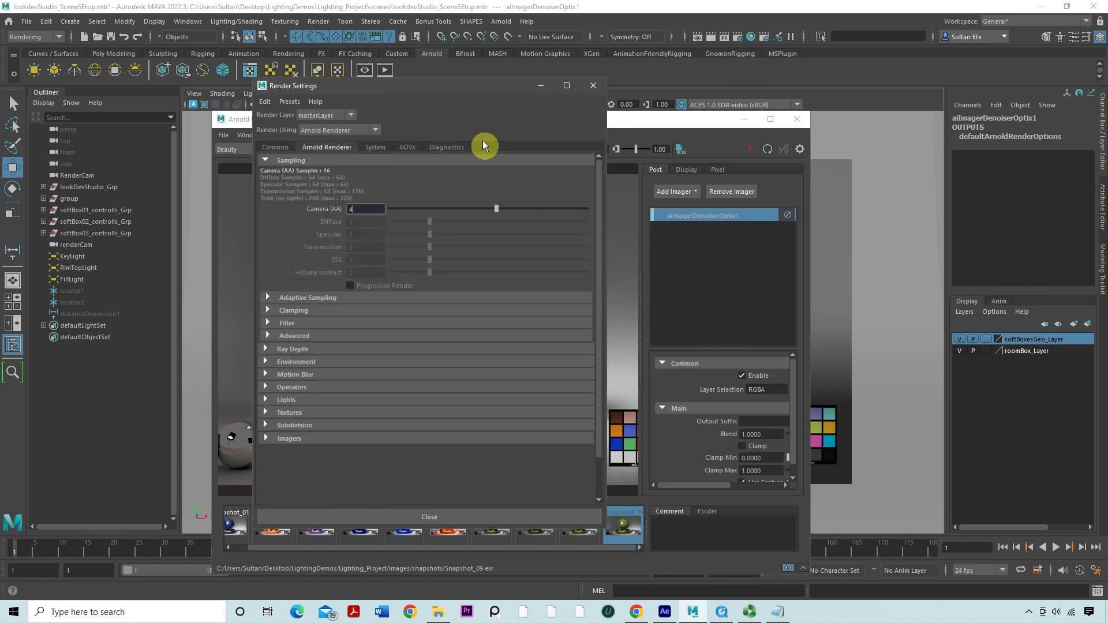
Step: Check the render device, output format, frame range, renderable camera and image size, and return to the sampling settings
click(367, 149)
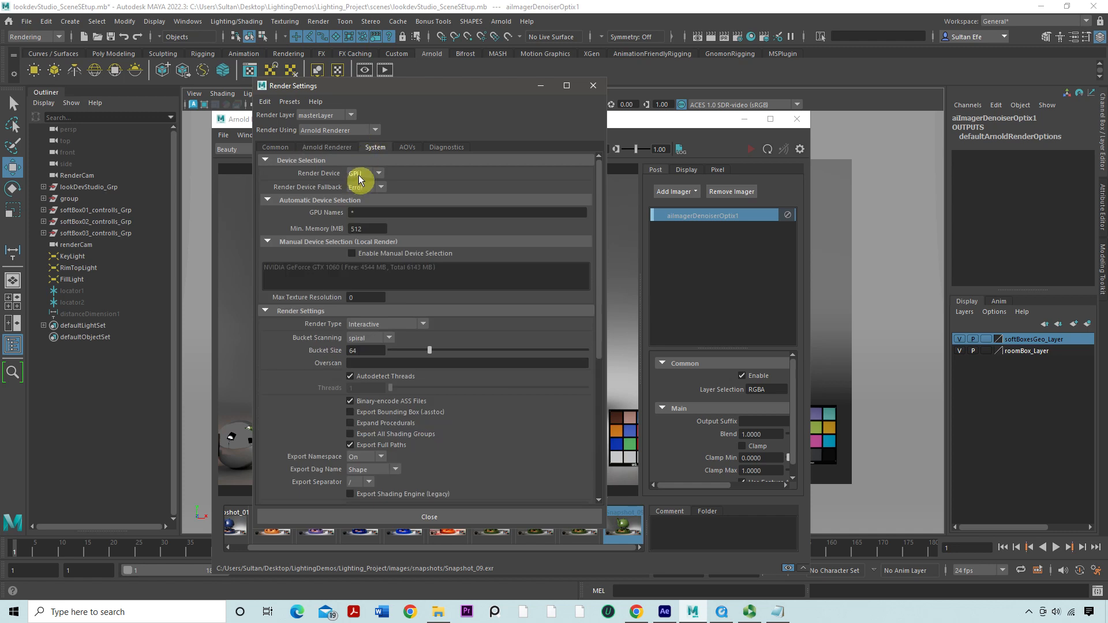
click(283, 147)
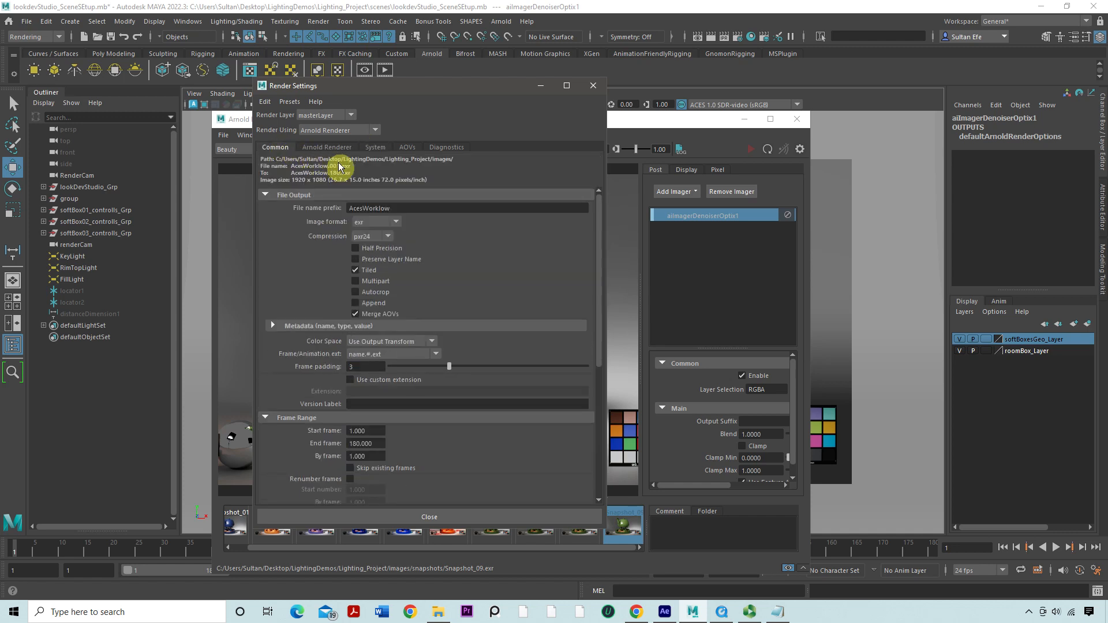
scroll(442, 375, down, 6)
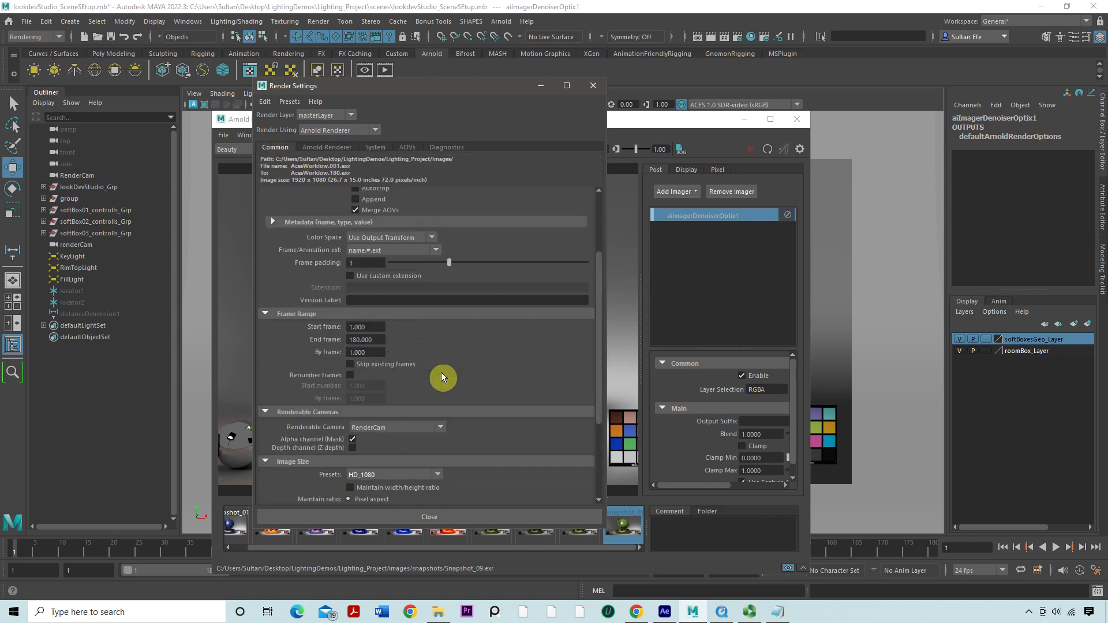
scroll(441, 373, up, 7)
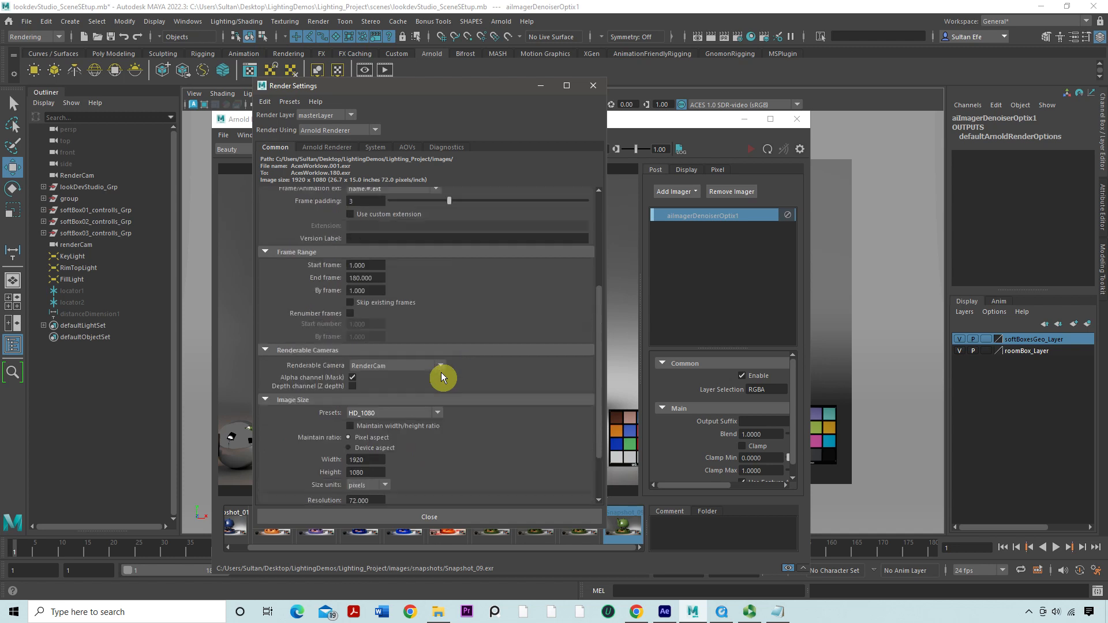
click(327, 147)
click(375, 147)
click(328, 147)
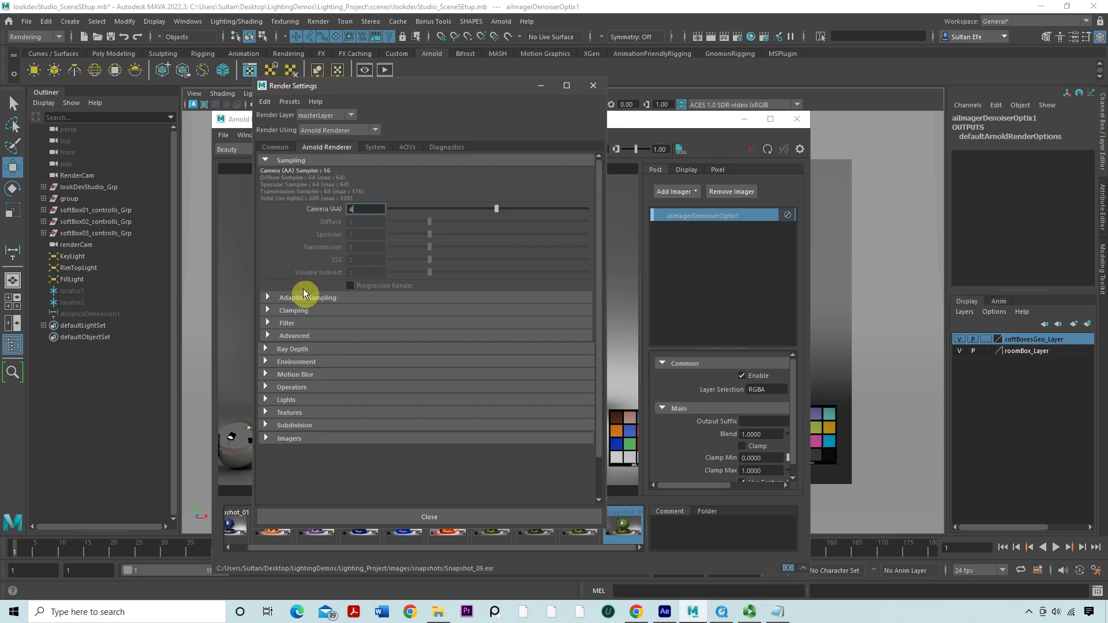
Step: Set the Arnold sampling filter type to box
click(299, 325)
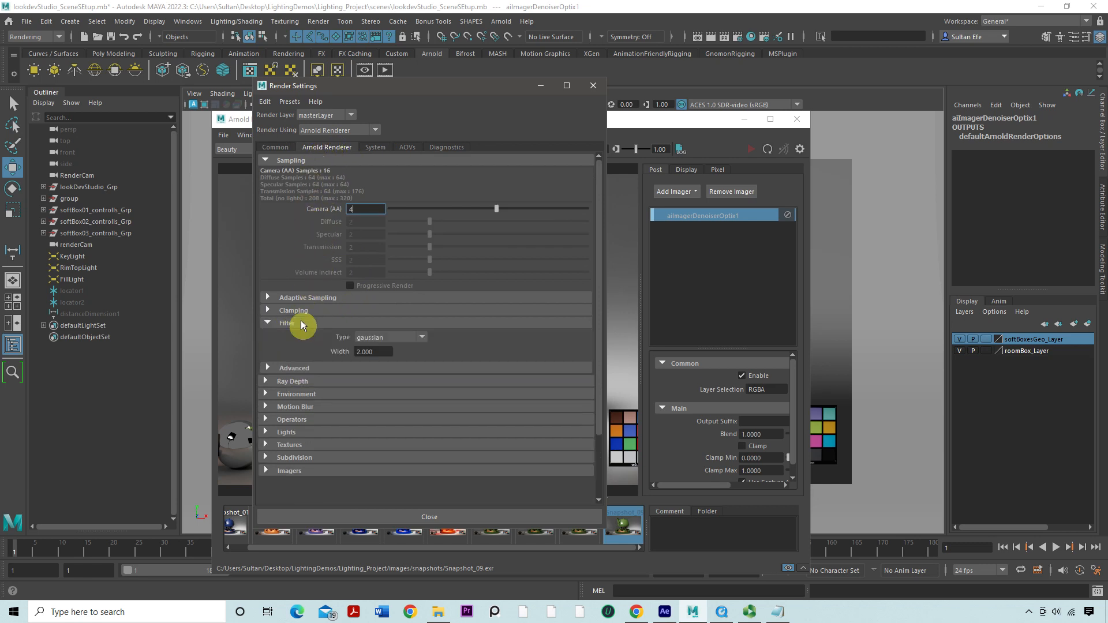
click(366, 339)
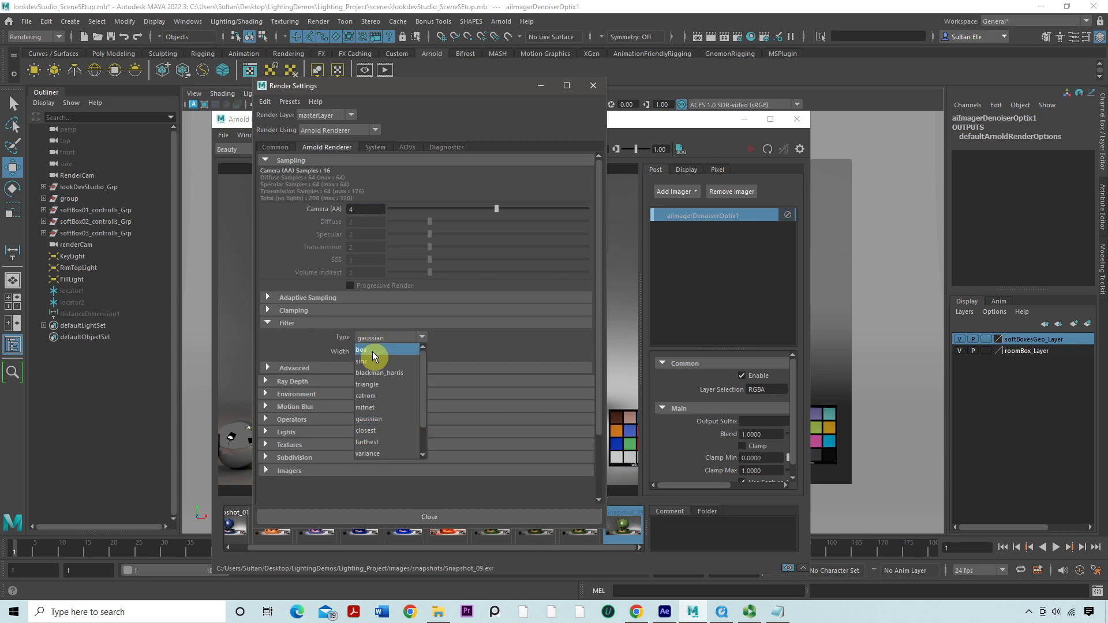
click(372, 352)
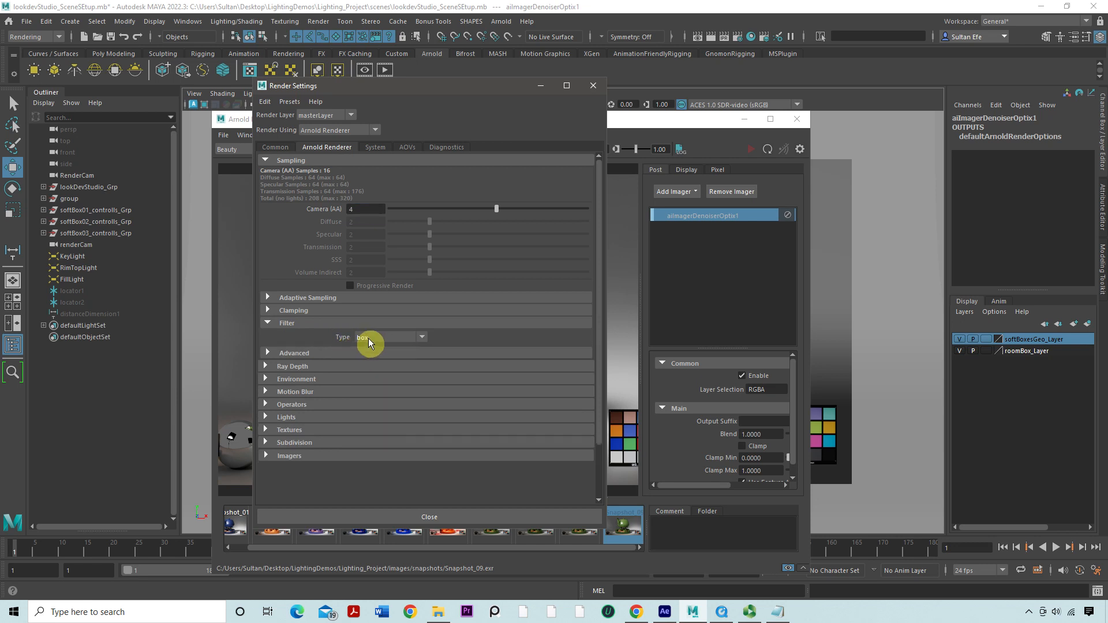
click(375, 337)
click(335, 342)
click(385, 339)
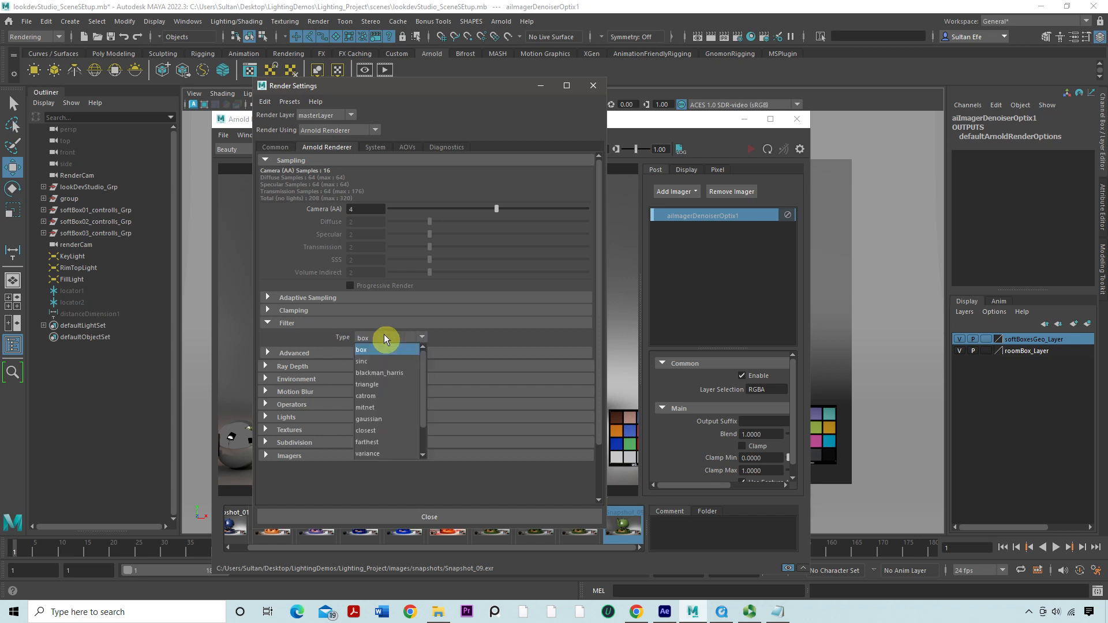
click(385, 339)
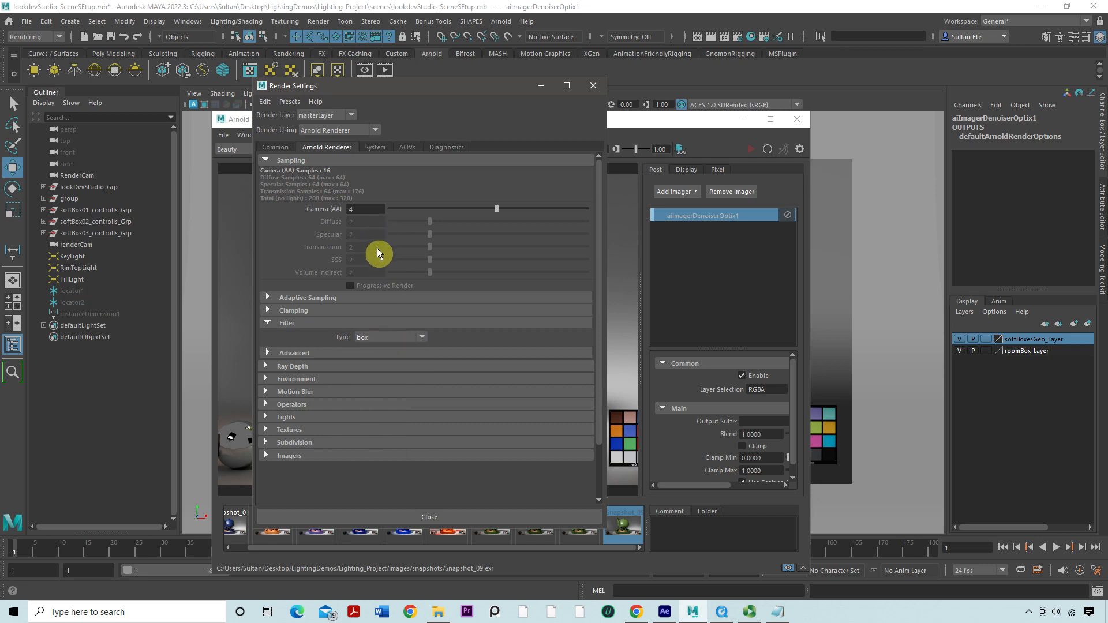
Step: Check the Output Denoising AOVs option and close the render settings
click(374, 149)
click(396, 147)
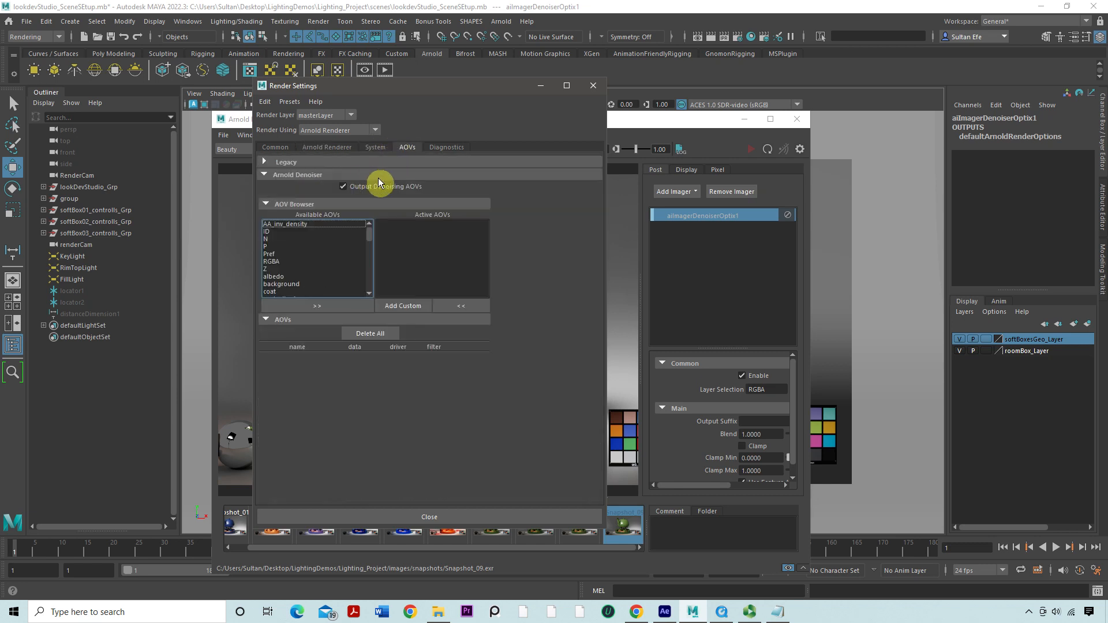
click(405, 512)
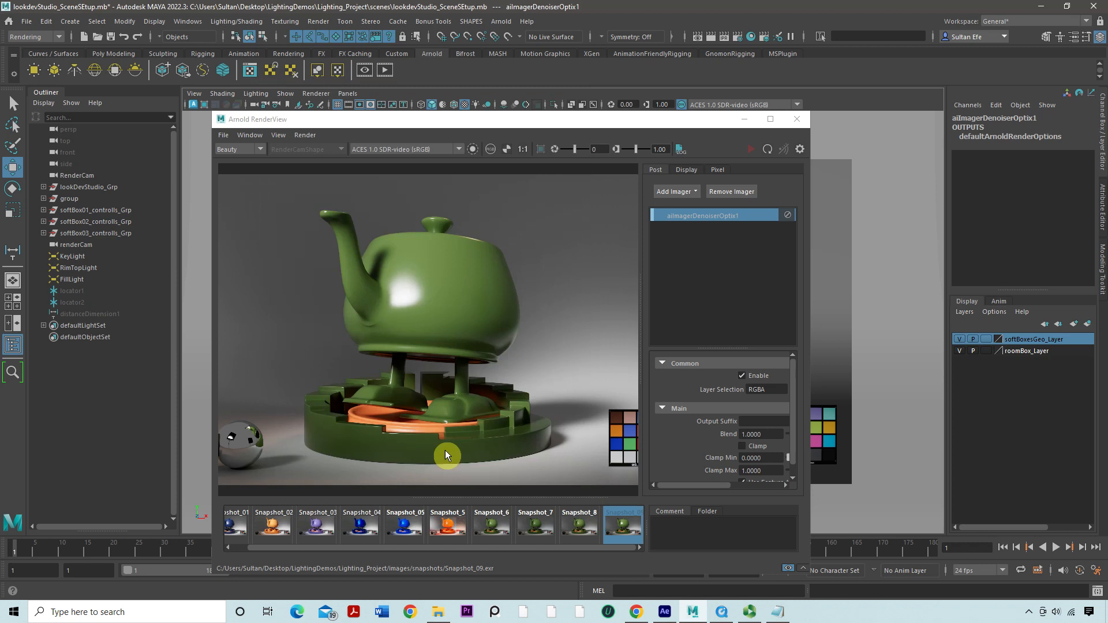
Step: Review the Color Management preferences, including the rendering space and output color transforms, and save the preferences
click(1098, 572)
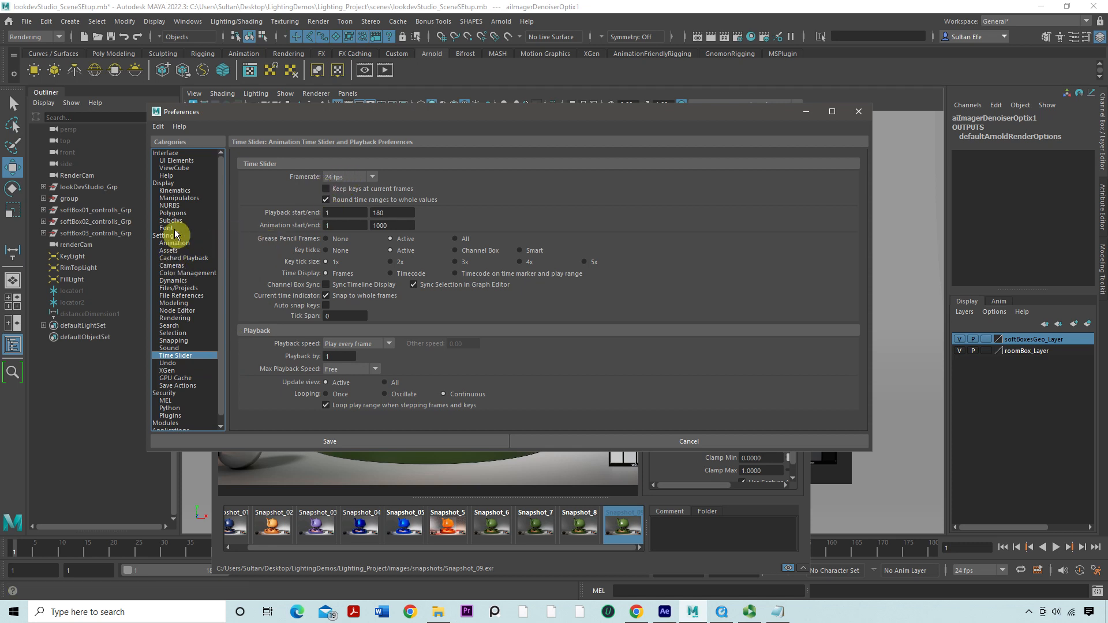
click(188, 275)
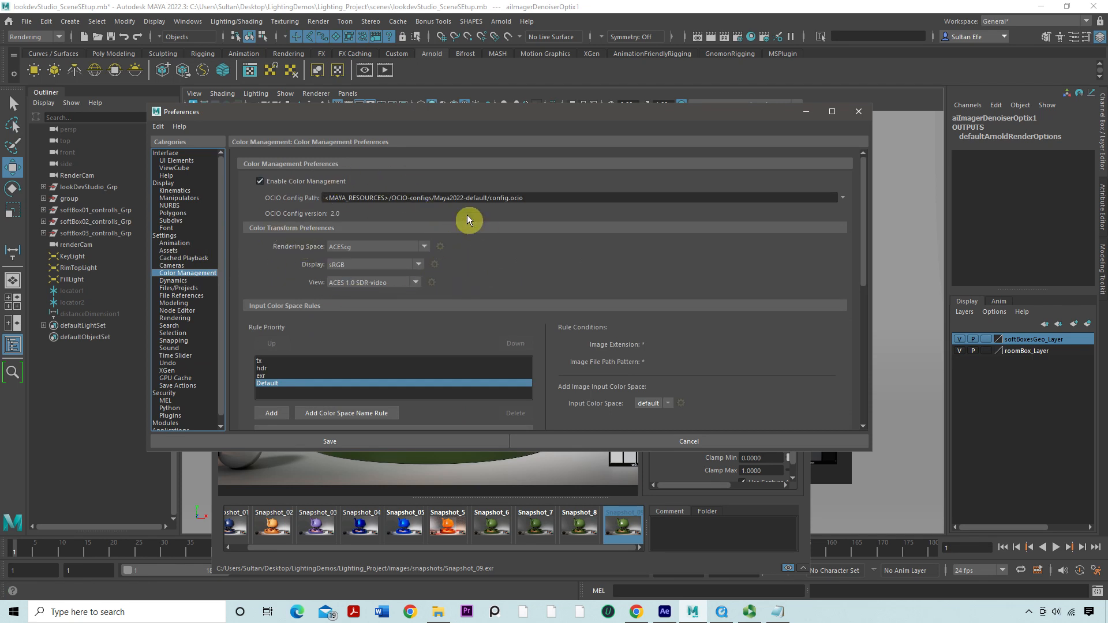
scroll(533, 258, down, 10)
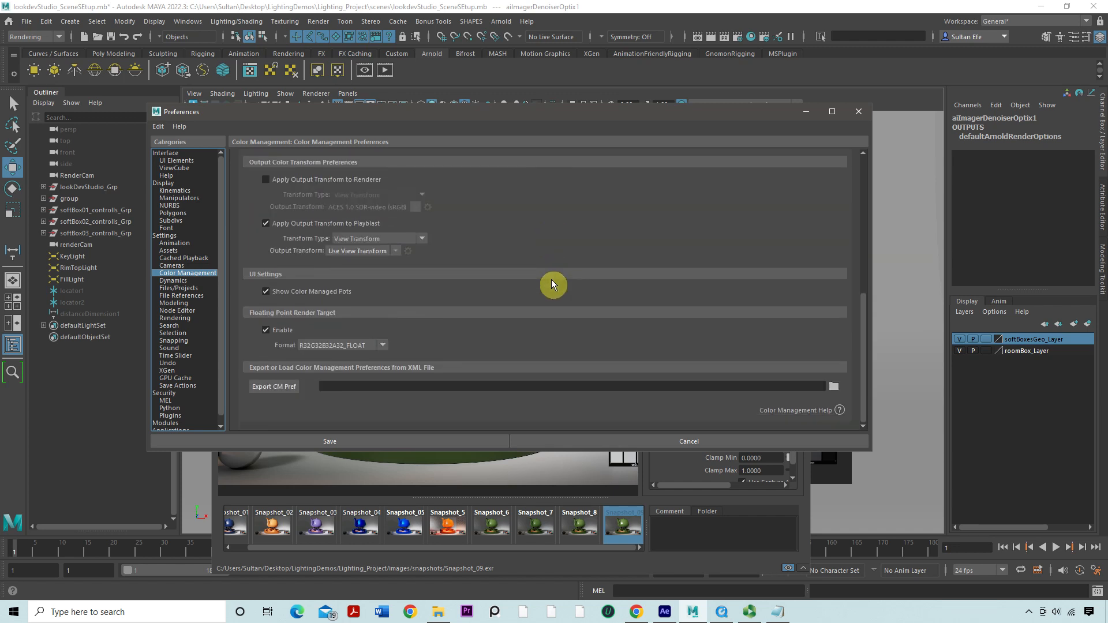
scroll(552, 280, up, 4)
click(417, 441)
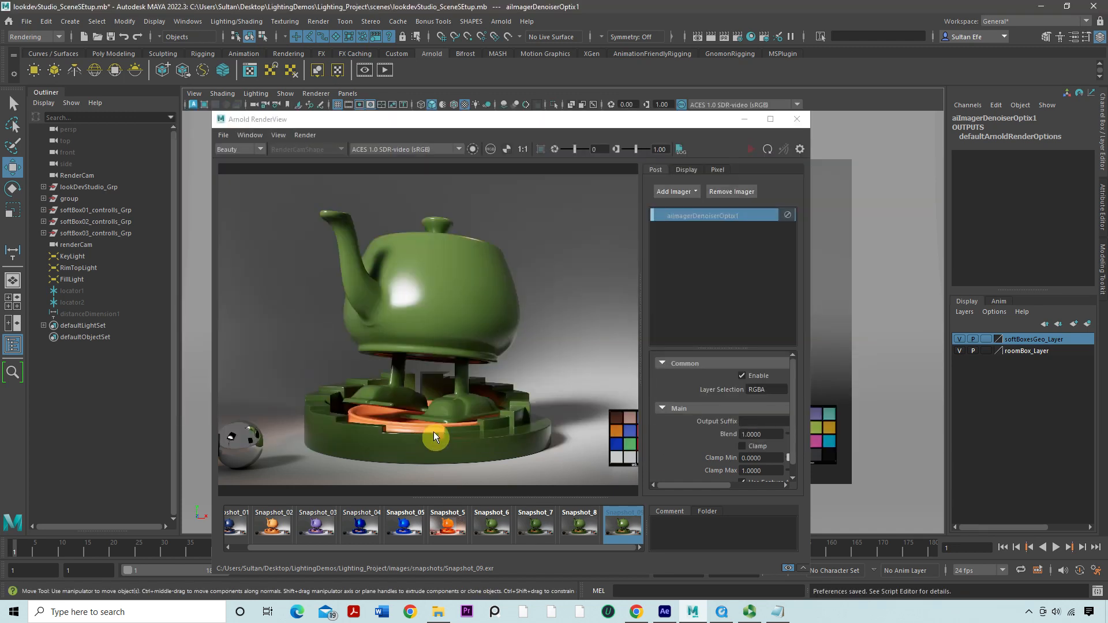
Step: Minimize Arnold RenderView and save the current scene
click(744, 126)
click(744, 124)
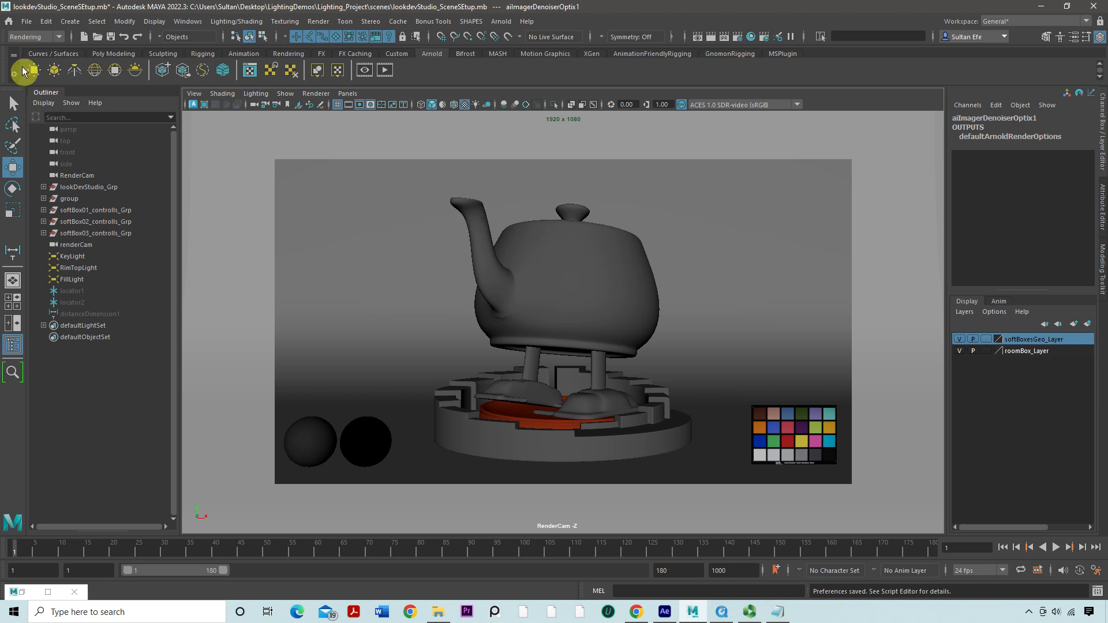
click(27, 21)
click(45, 70)
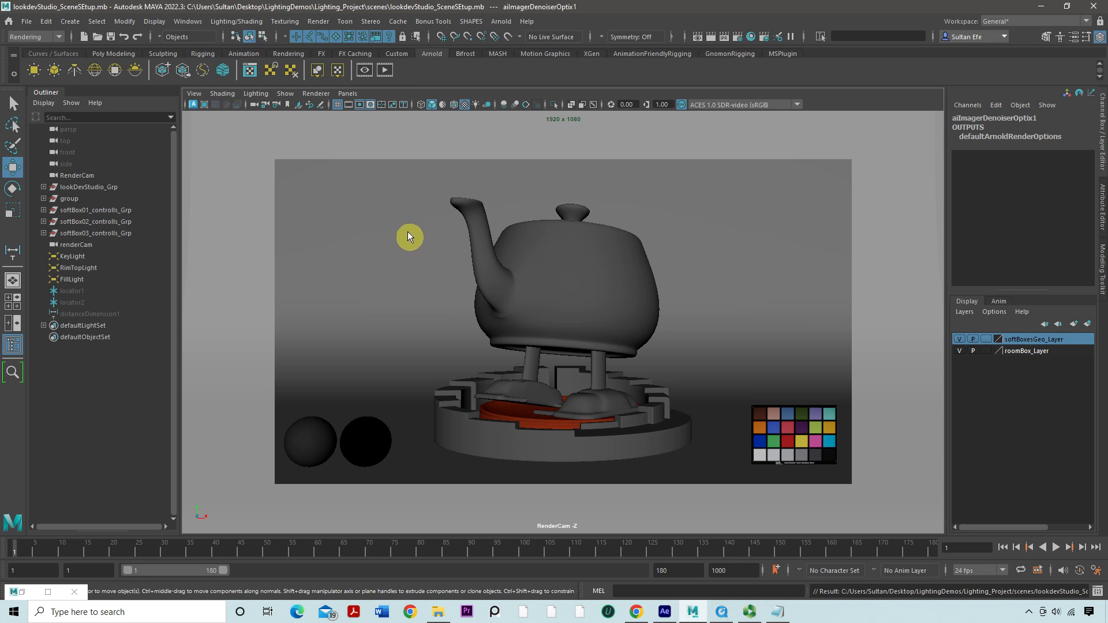
Step: Check the Arnold licence status in the Arnold License Manager and close it
click(501, 24)
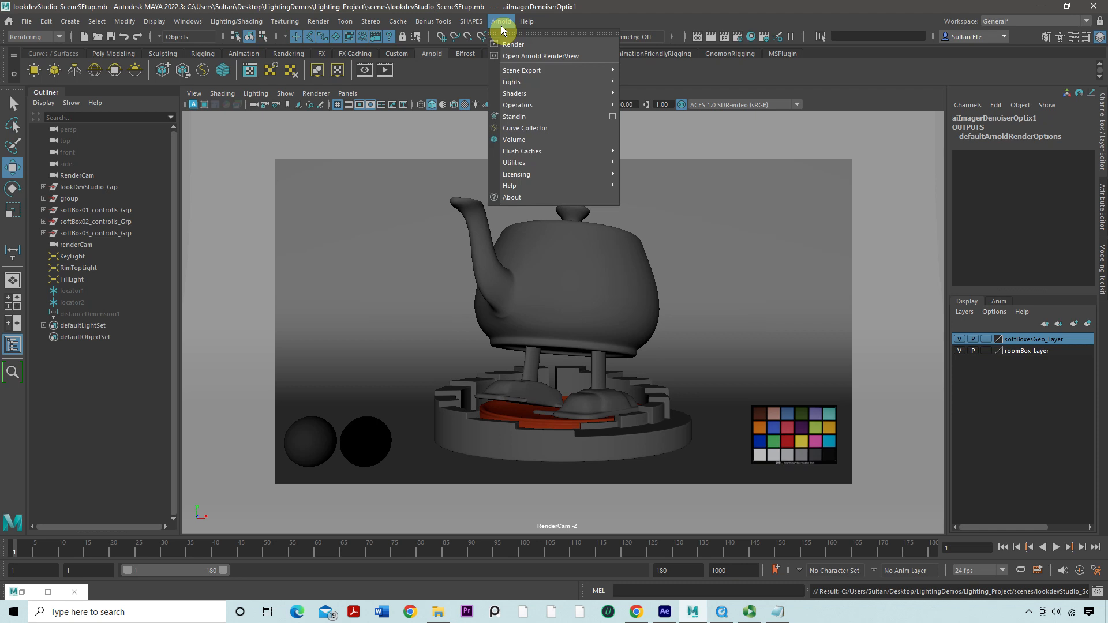
mouse_move(559, 173)
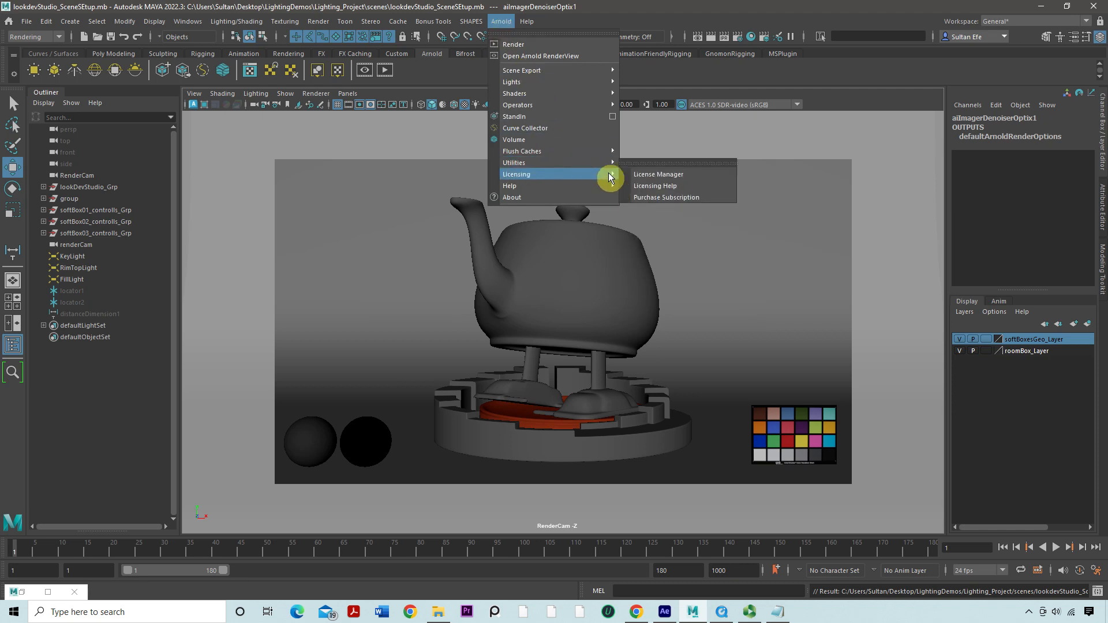
click(627, 173)
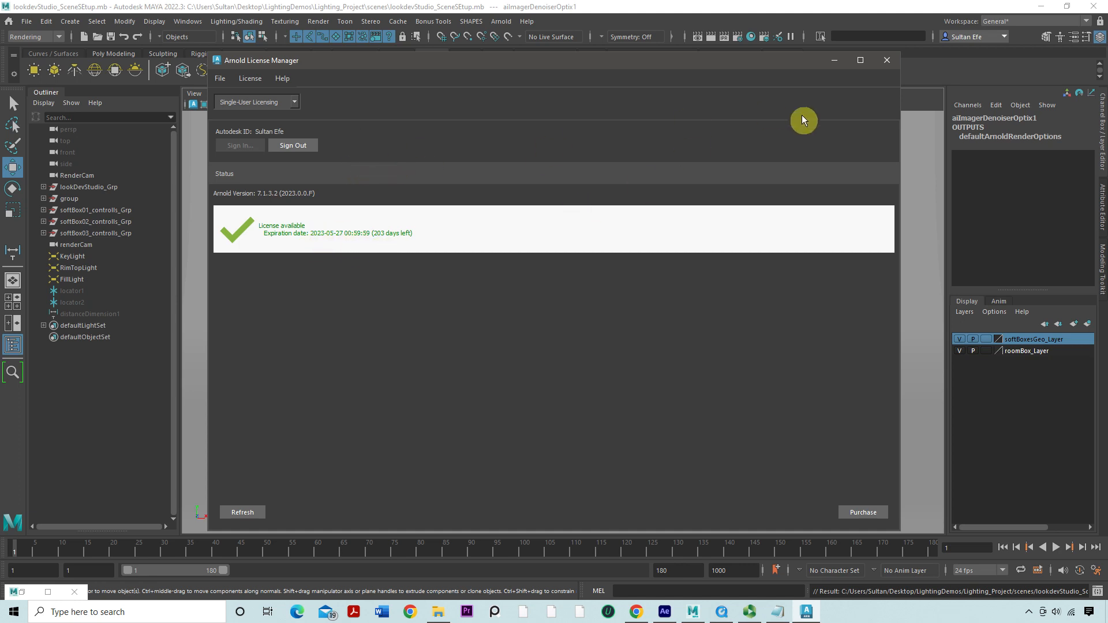
click(884, 64)
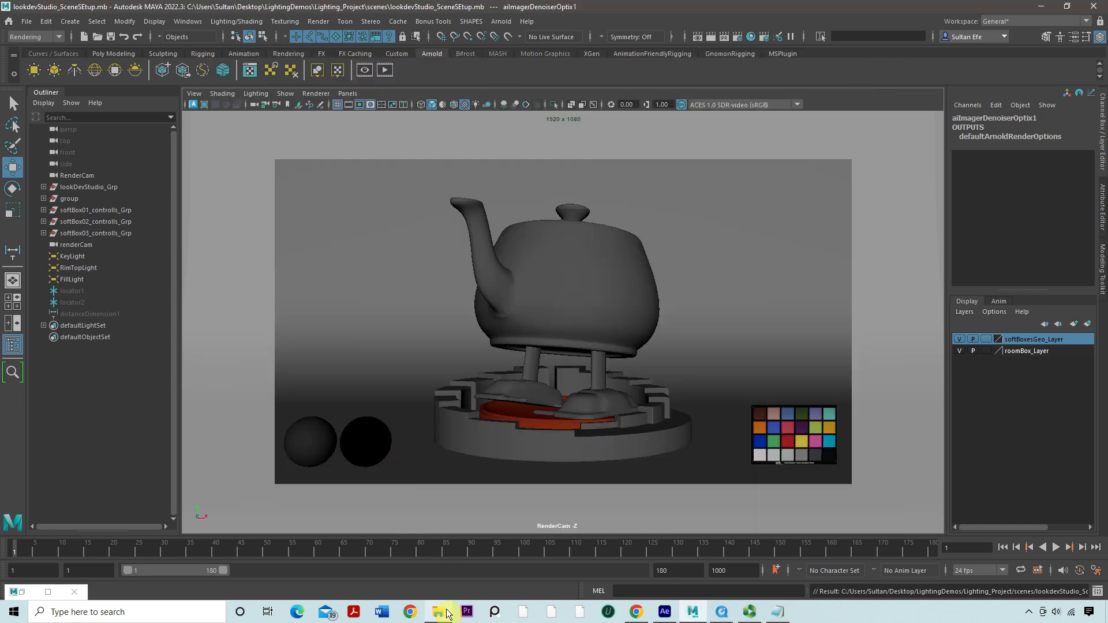
Step: In File Explorer, look up the Render option for lookdevStudio_SceneSEtup.mb in the project's scenes folder, dismiss it and minimize the window
mouse_move(446, 615)
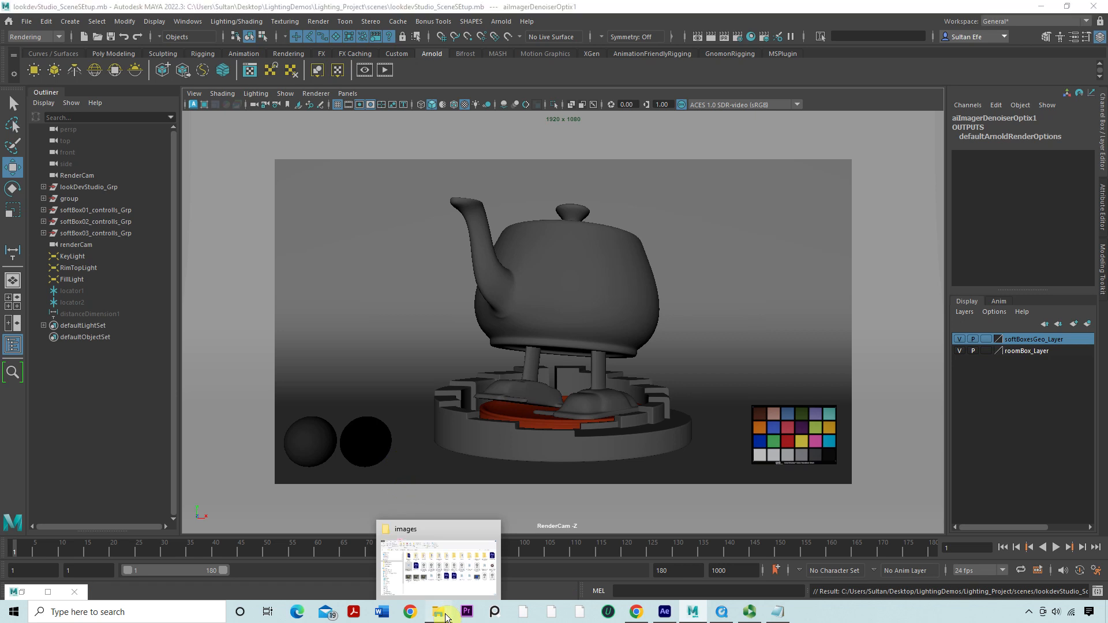
click(445, 616)
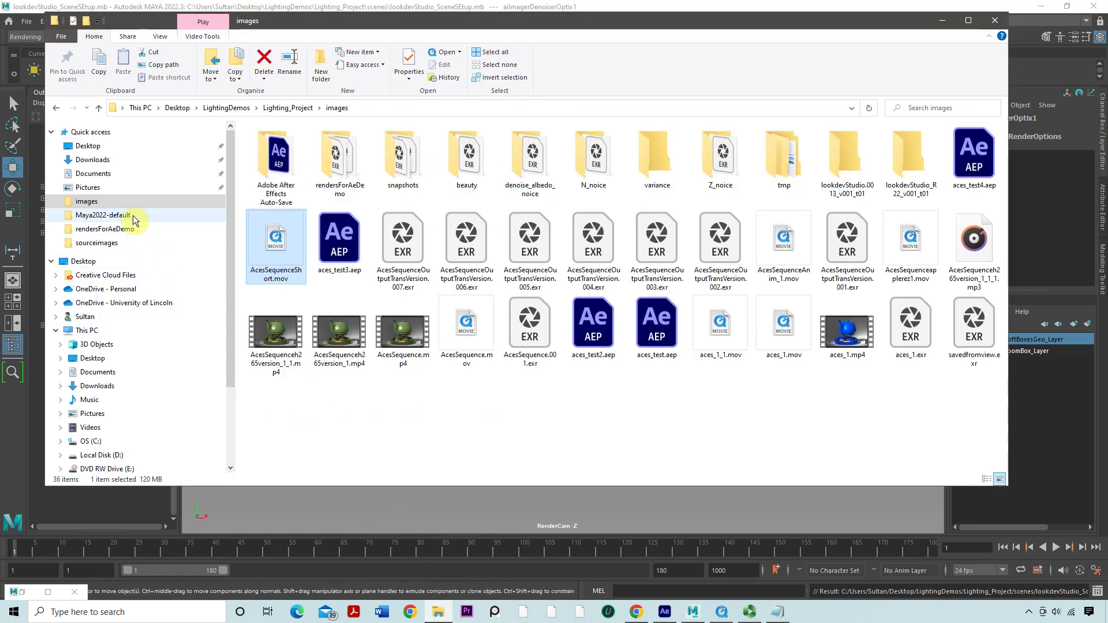
click(288, 108)
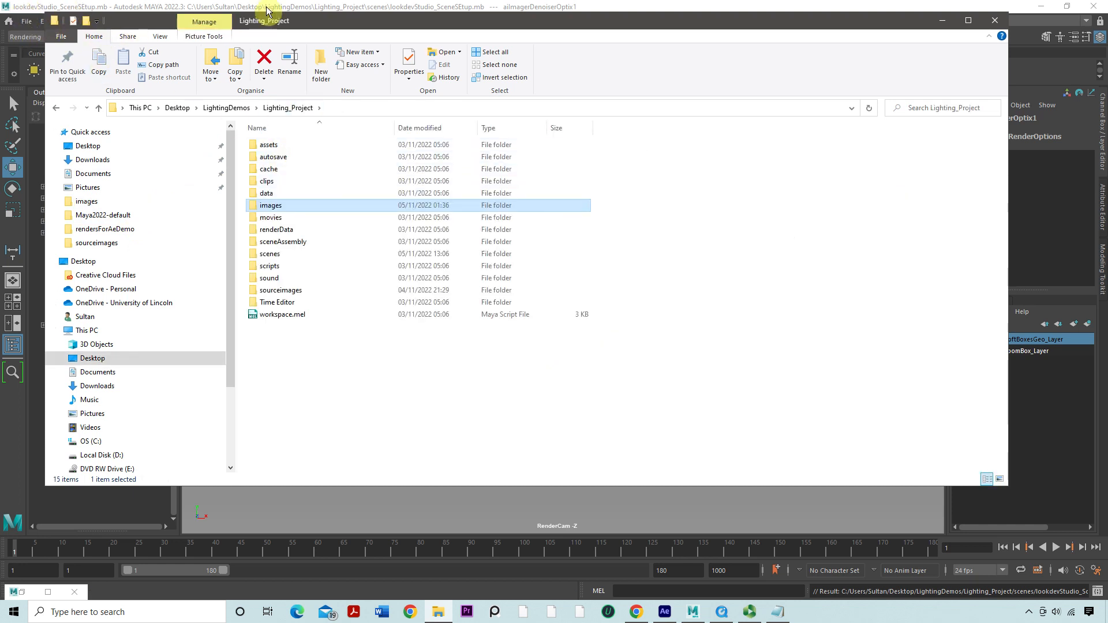
click(282, 257)
double_click(282, 258)
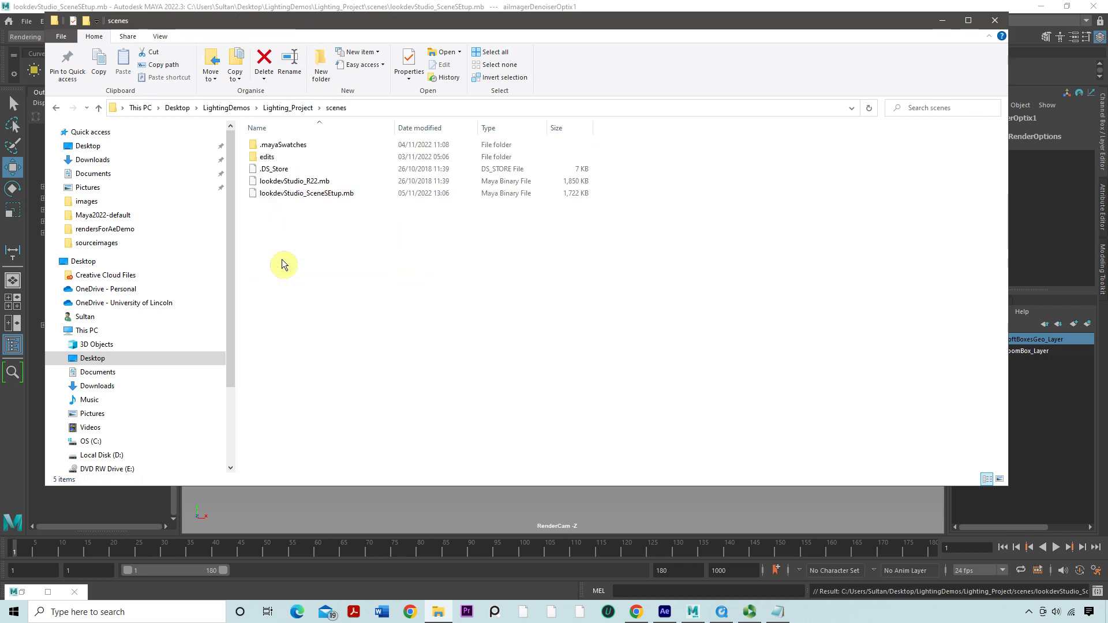
click(297, 195)
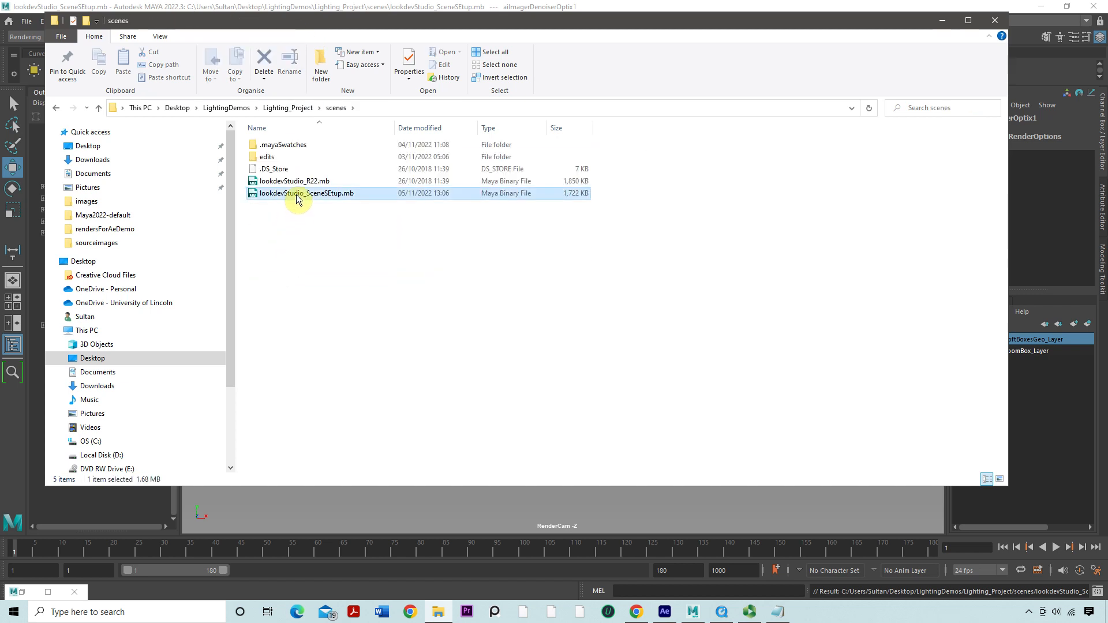
right_click(296, 195)
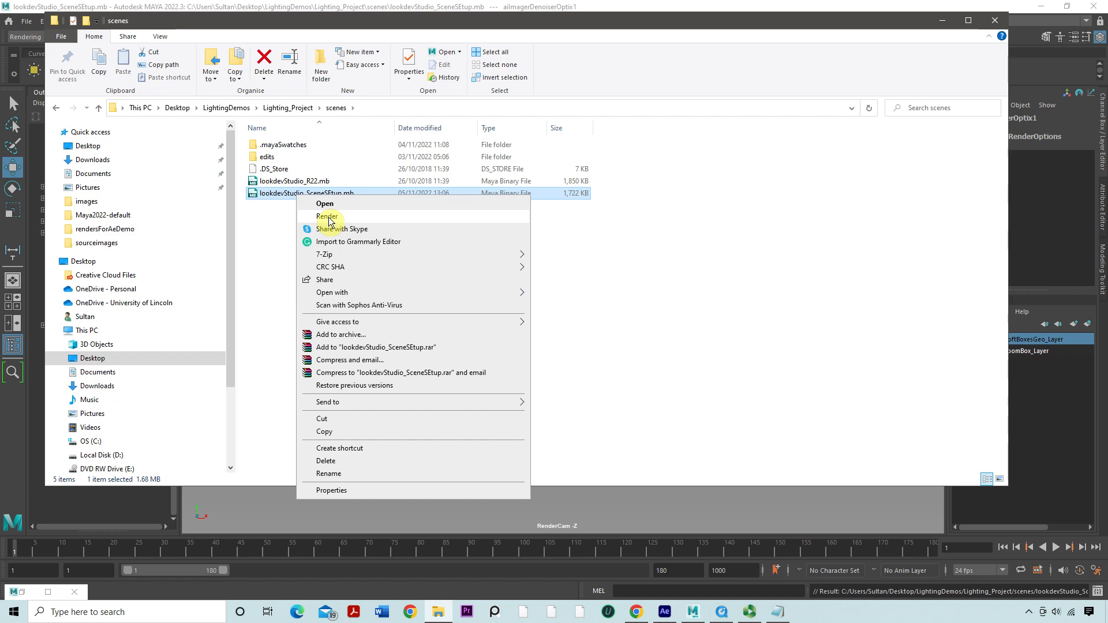
click(261, 246)
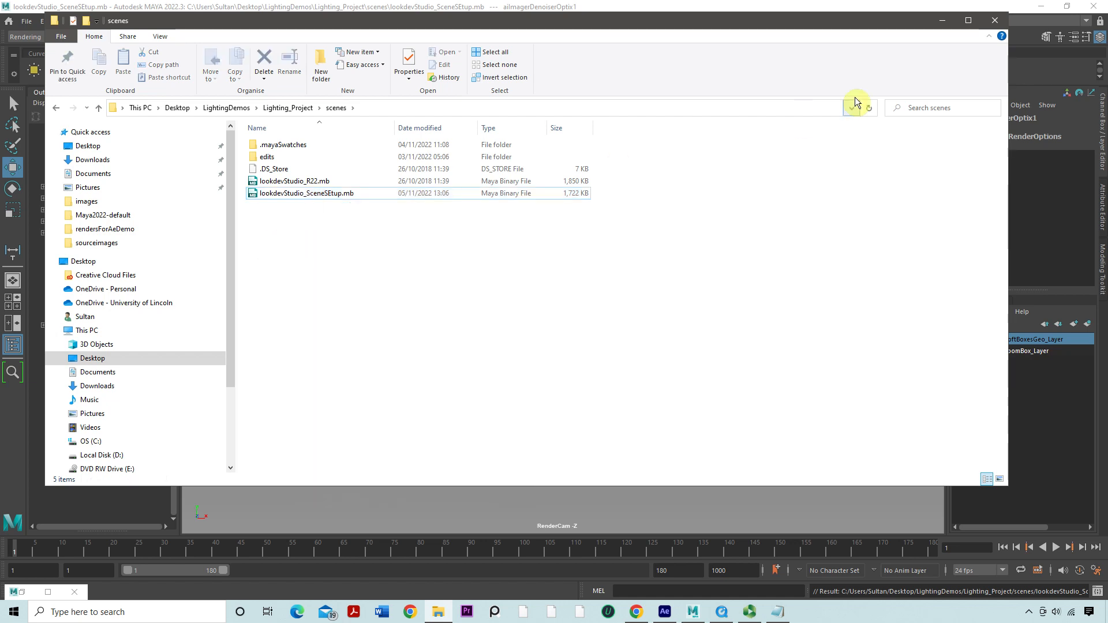
click(942, 24)
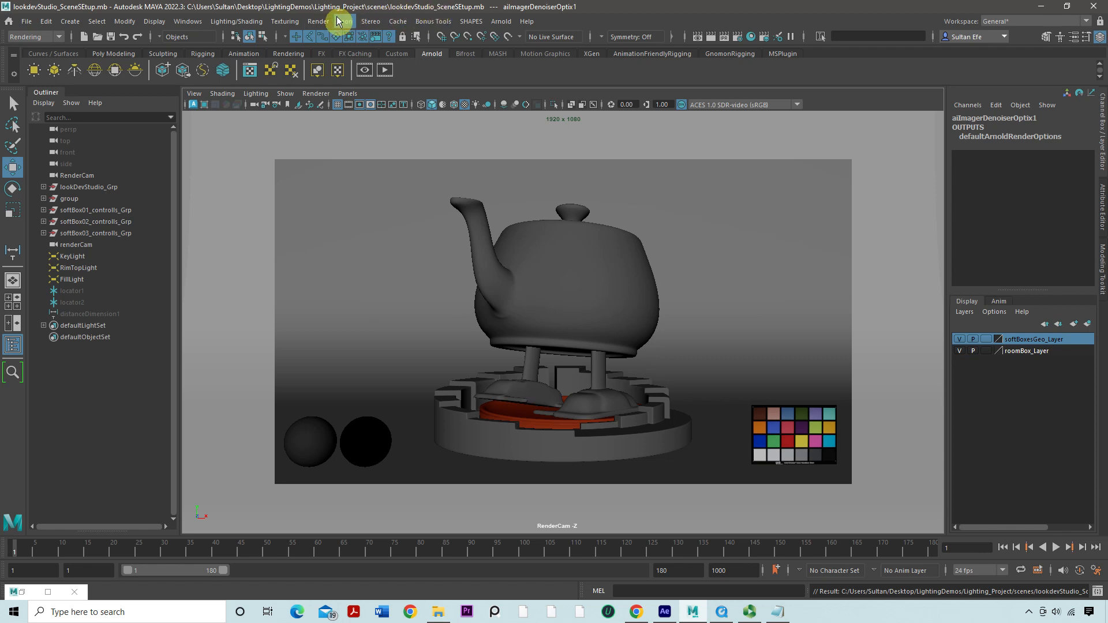
Step: Review the Render Sequence options, including the current camera and alternate output file location, and close them without rendering
click(321, 23)
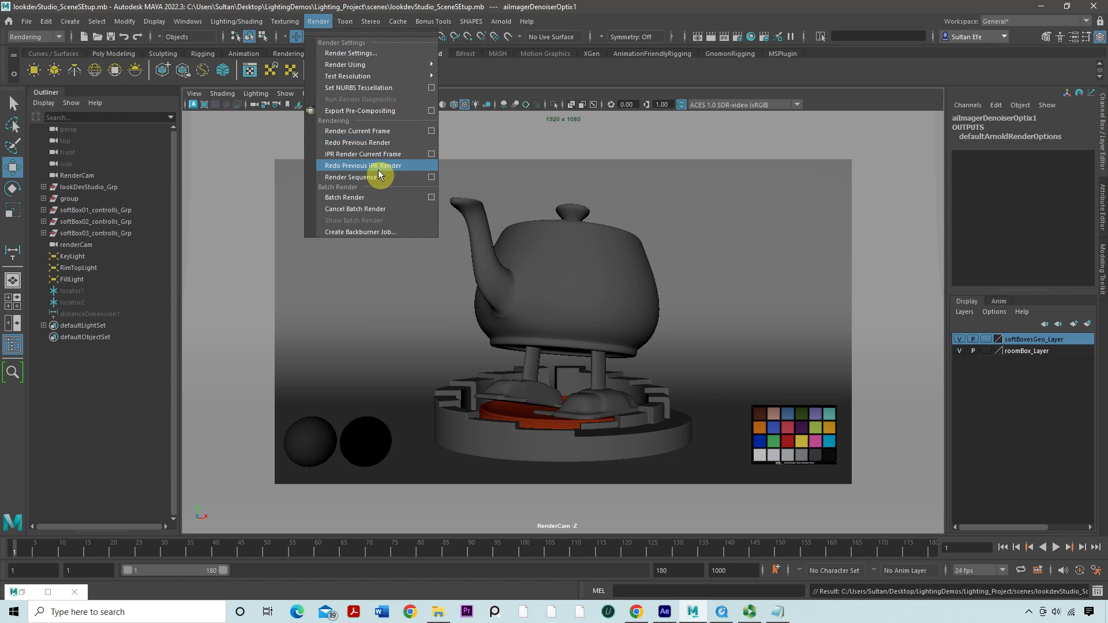
click(426, 180)
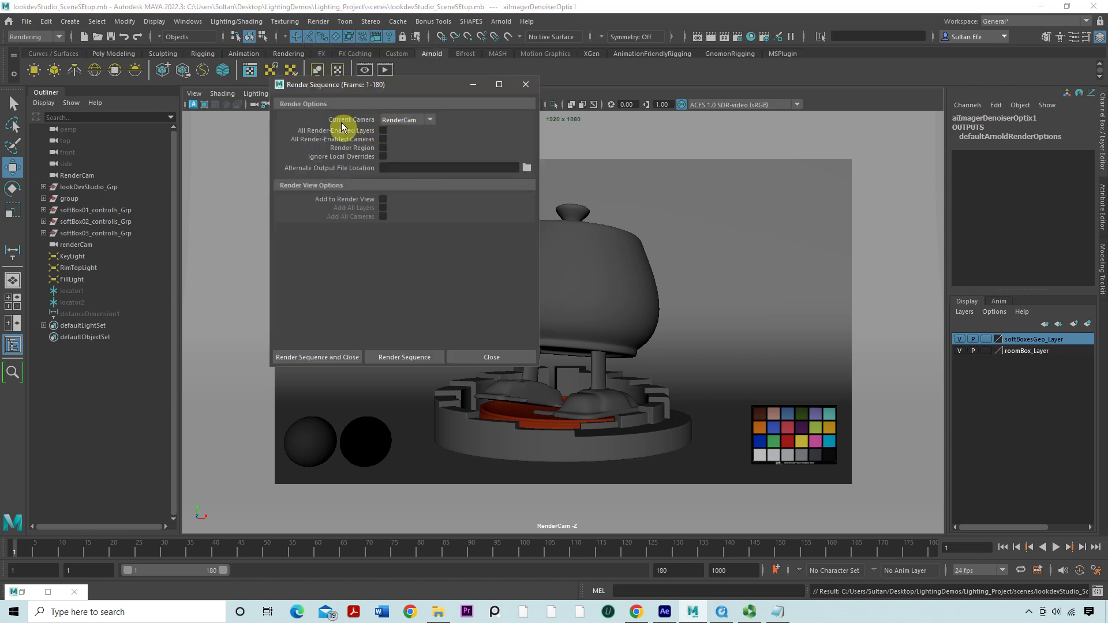
click(390, 120)
click(392, 120)
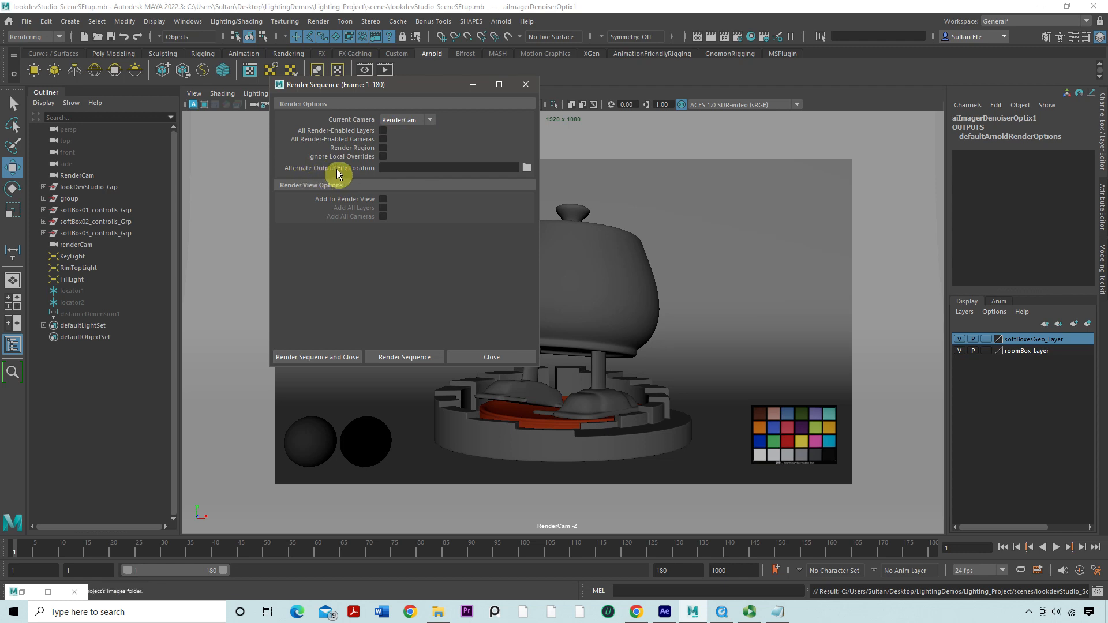
click(526, 169)
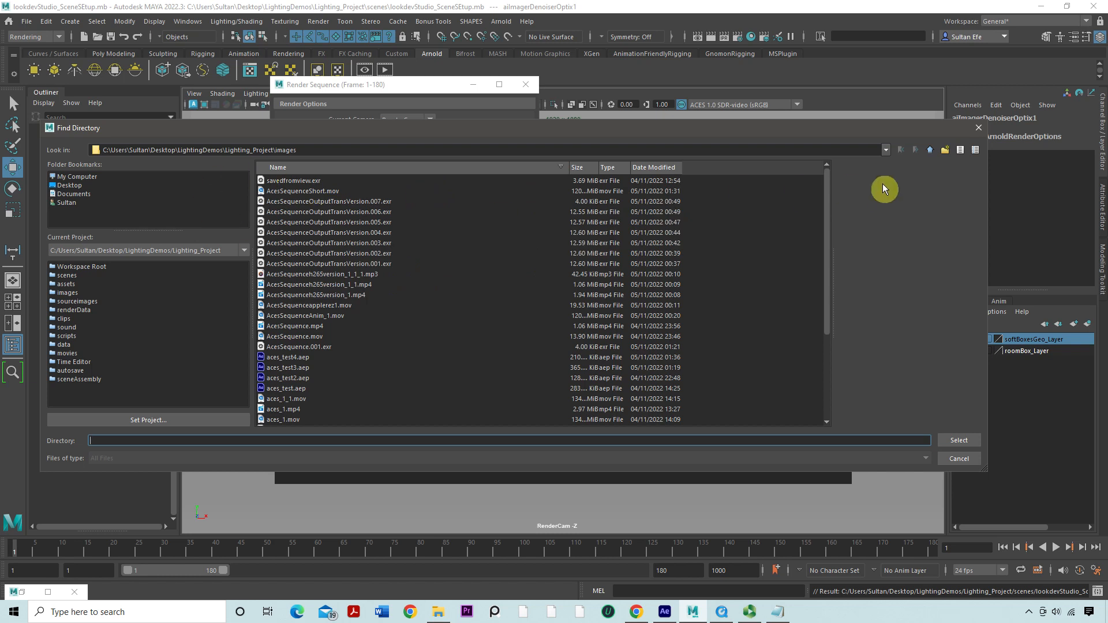
click(929, 155)
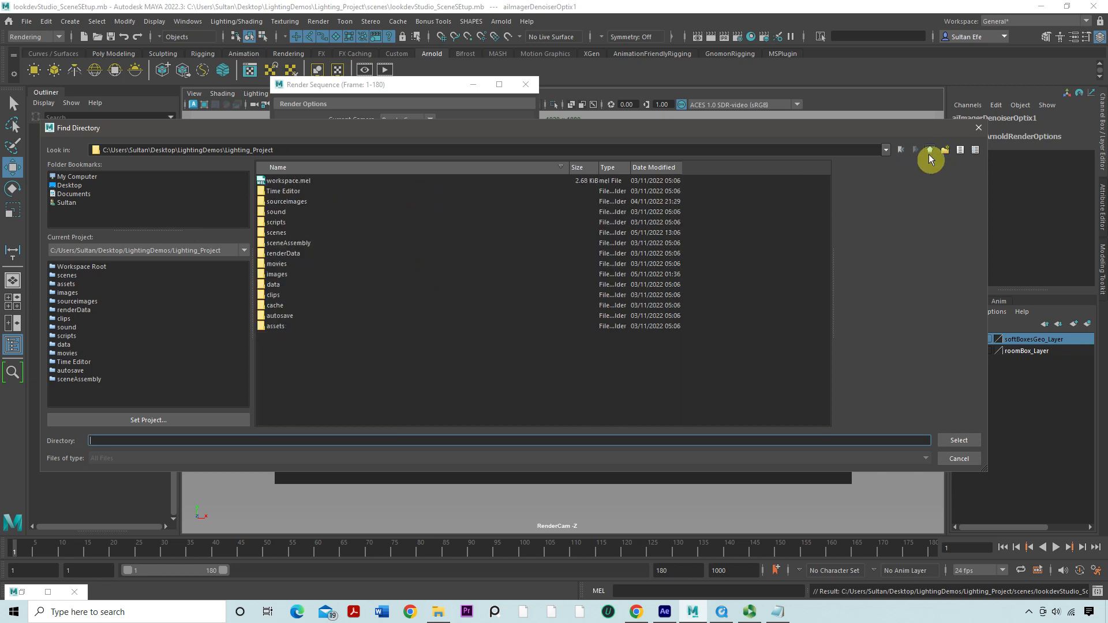
click(972, 132)
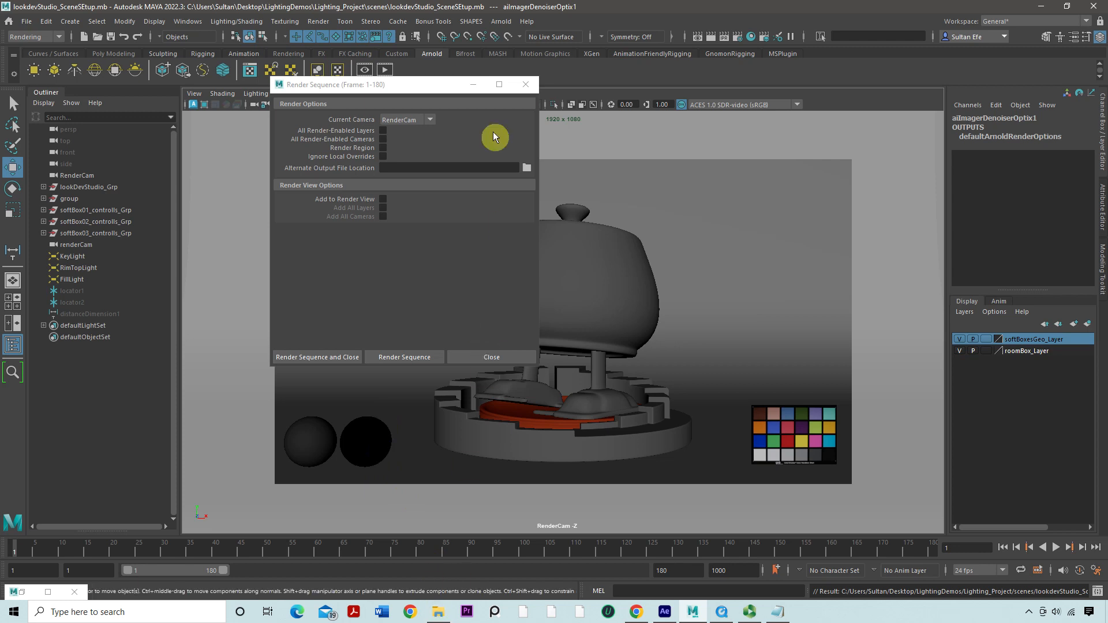
click(526, 84)
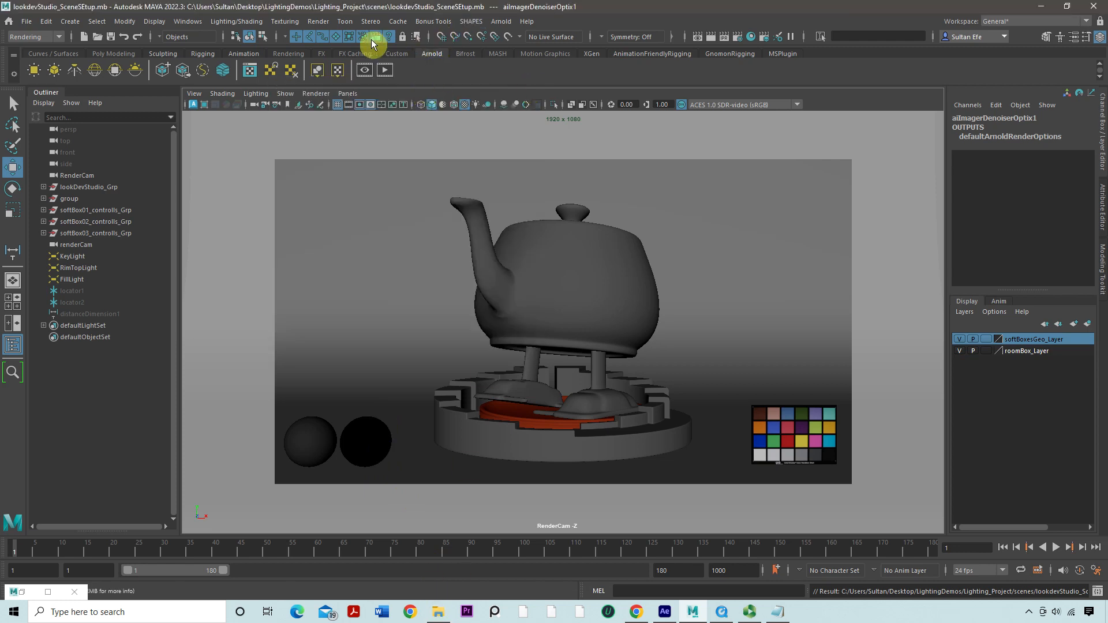
Step: Start a batch render of the scene and open the Script Editor to monitor its progress
click(320, 22)
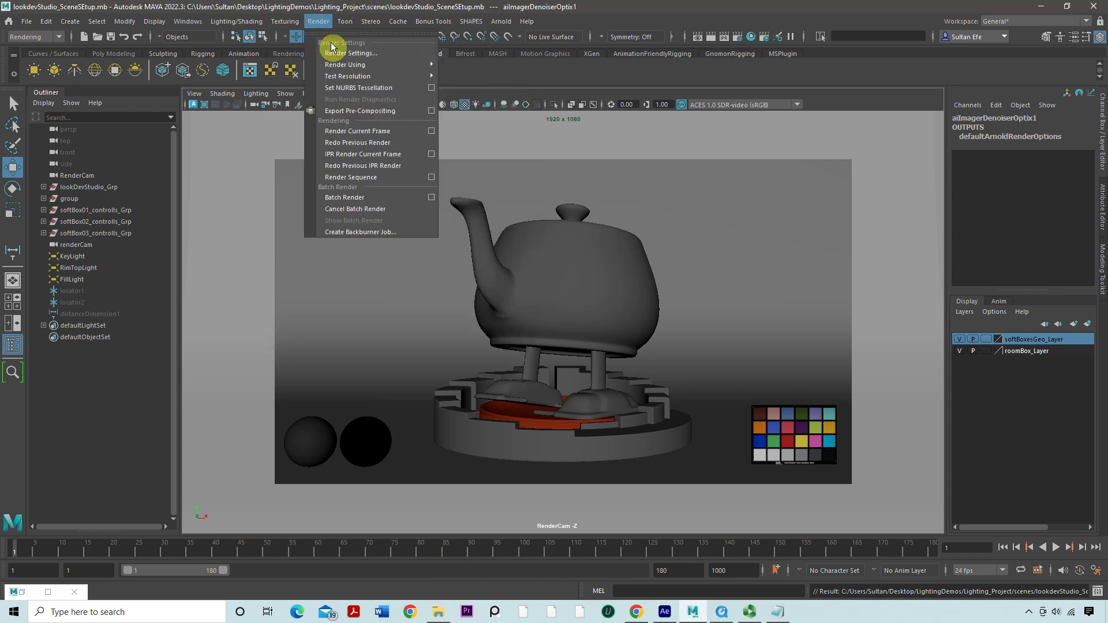
click(383, 200)
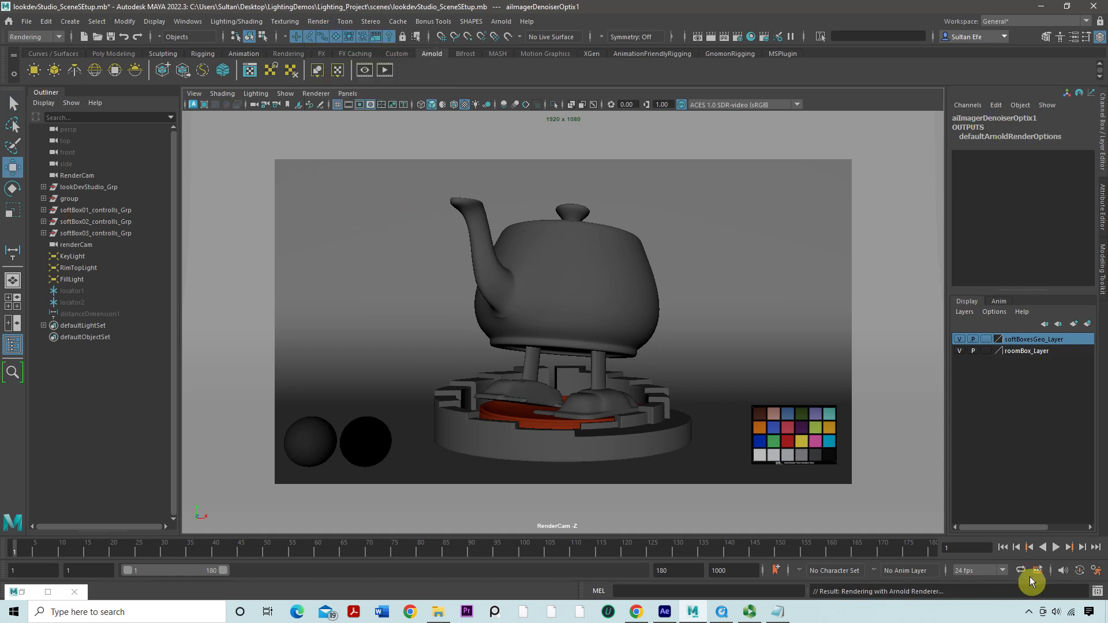
click(1098, 593)
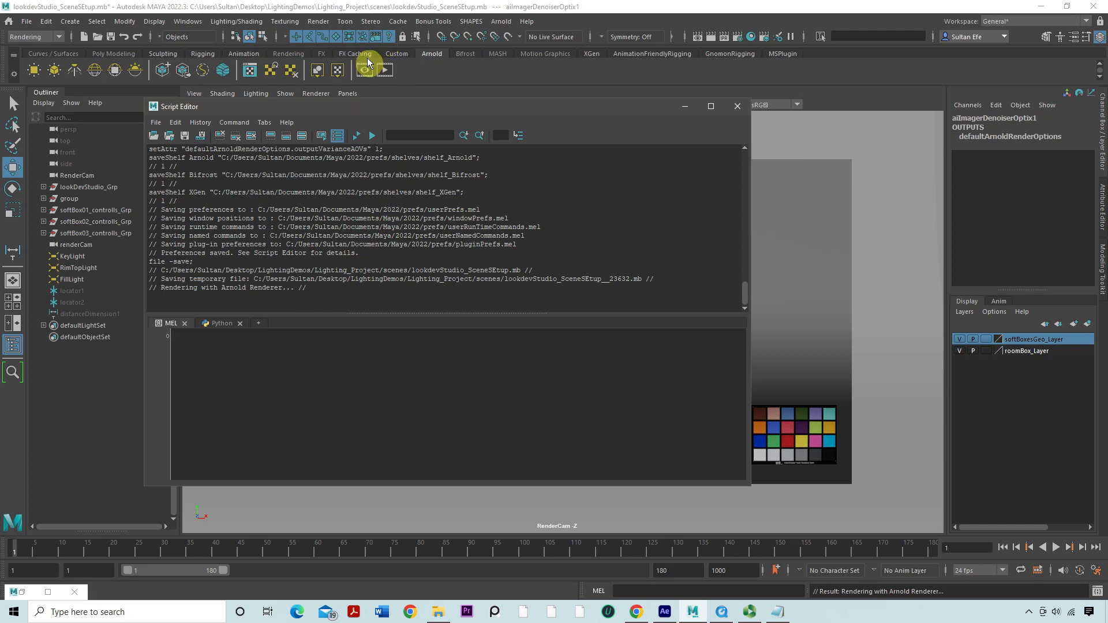
Step: View Snapshot_8 in Arnold RenderView at real size and zoomed out, collapse the snapshot strip, and minimize the render view
click(361, 72)
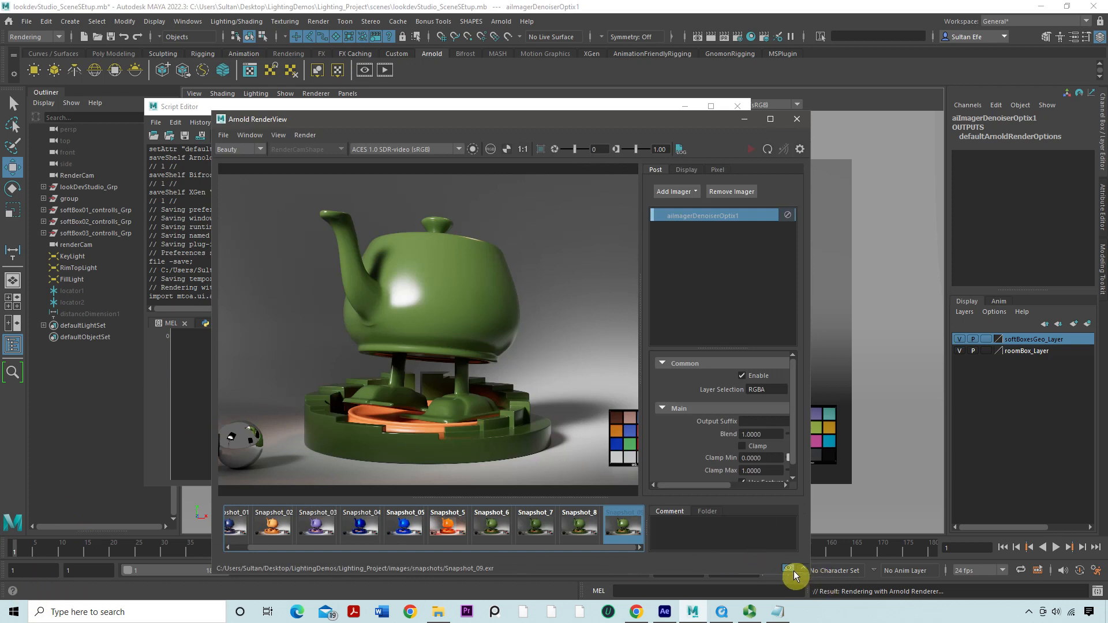
click(566, 525)
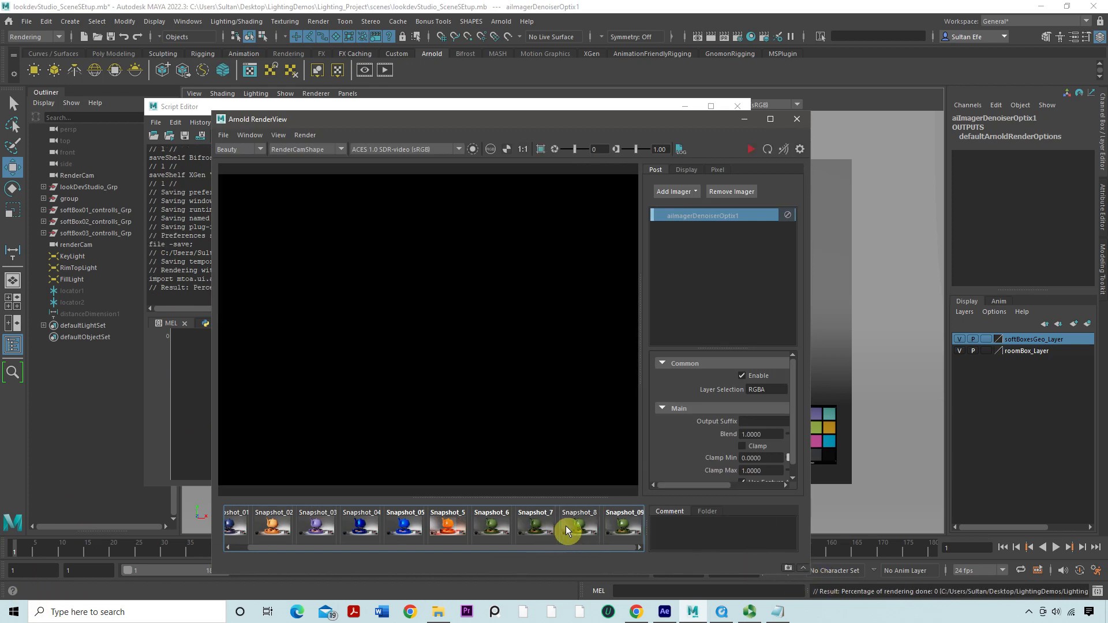
click(521, 150)
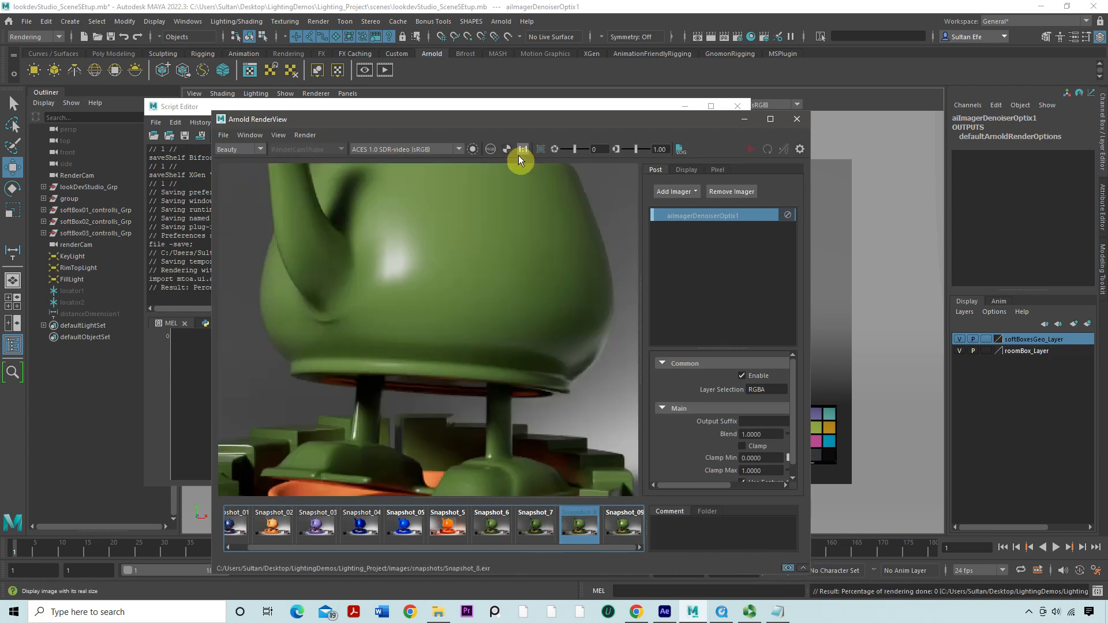
scroll(453, 322, down, 4)
drag(434, 338, 442, 317)
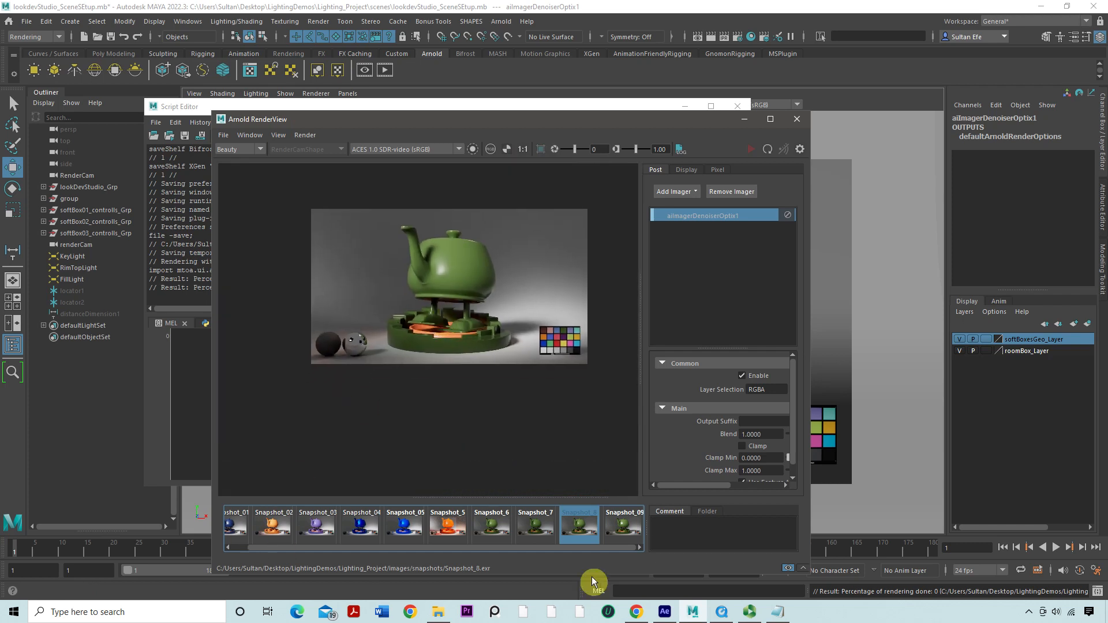
click(802, 567)
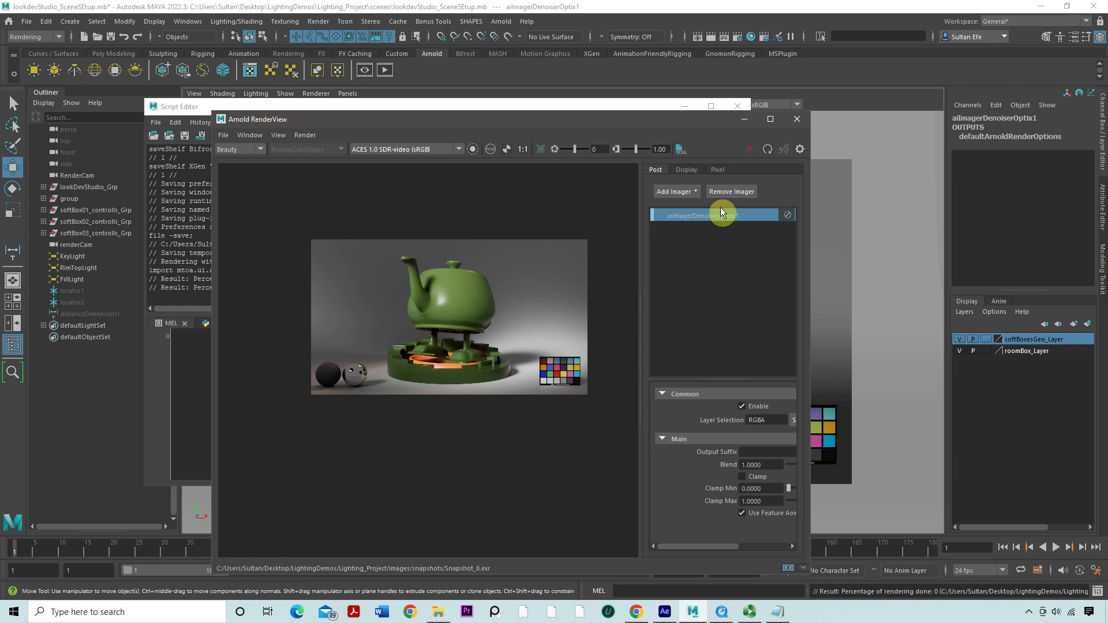
click(744, 120)
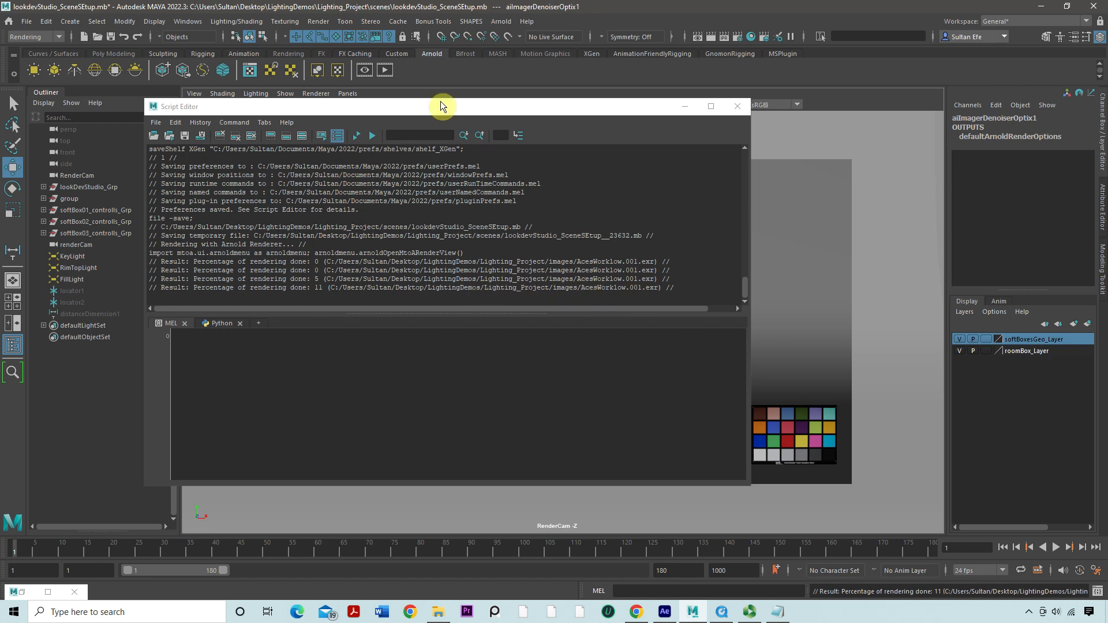
Step: Cancel the running batch render
click(323, 23)
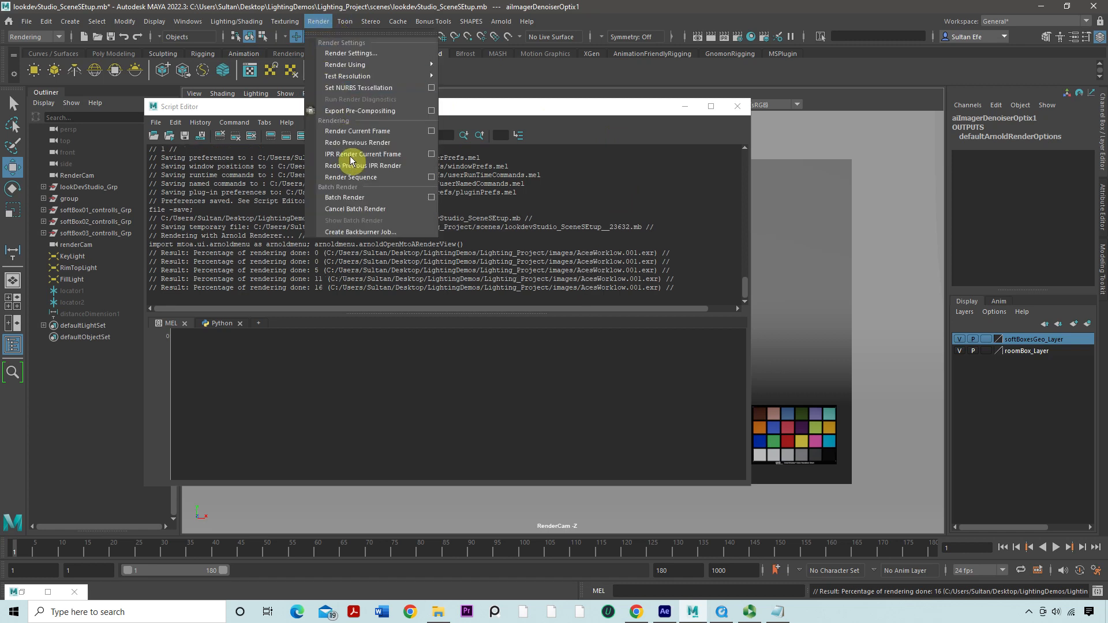
click(357, 209)
click(530, 312)
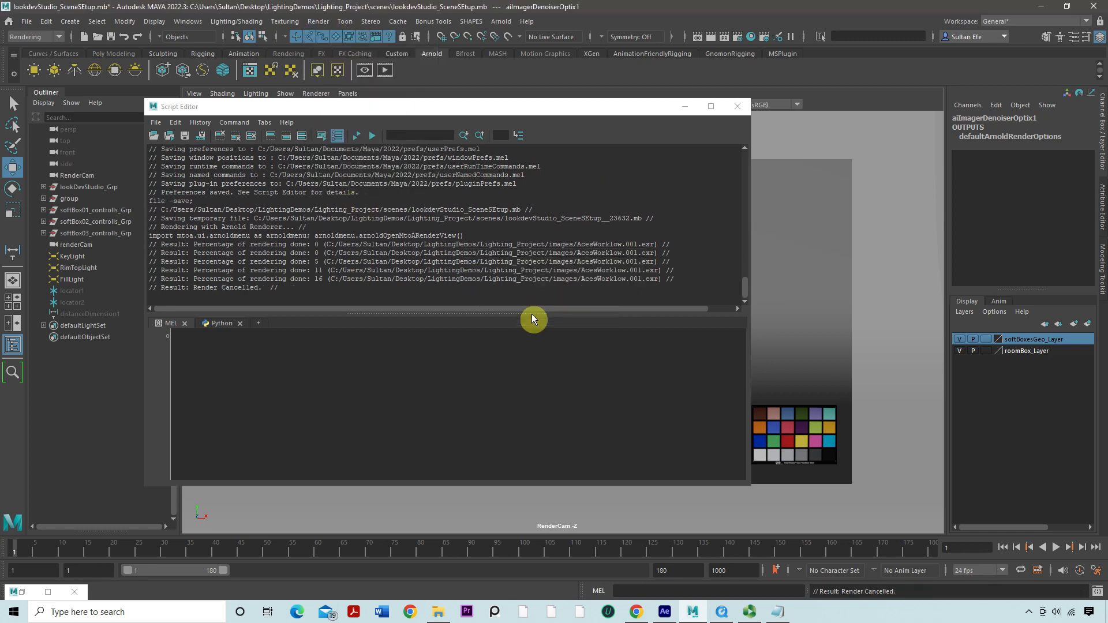
Step: In File Explorer, open the rendersForAeDemo folder inside the images folder and show its EXR files as a list
click(439, 605)
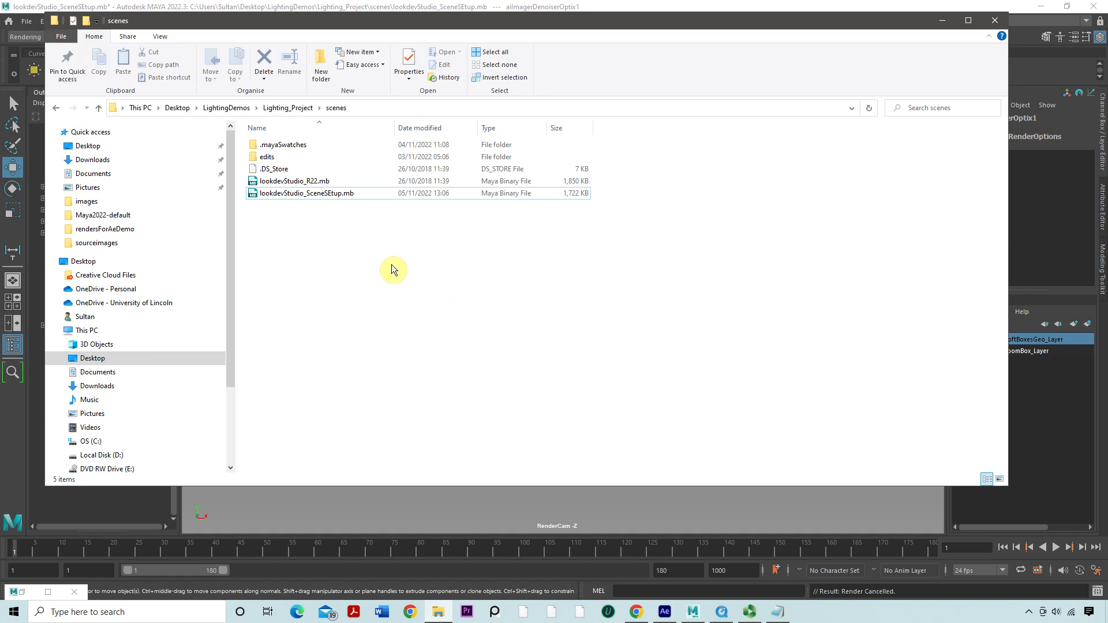
click(225, 201)
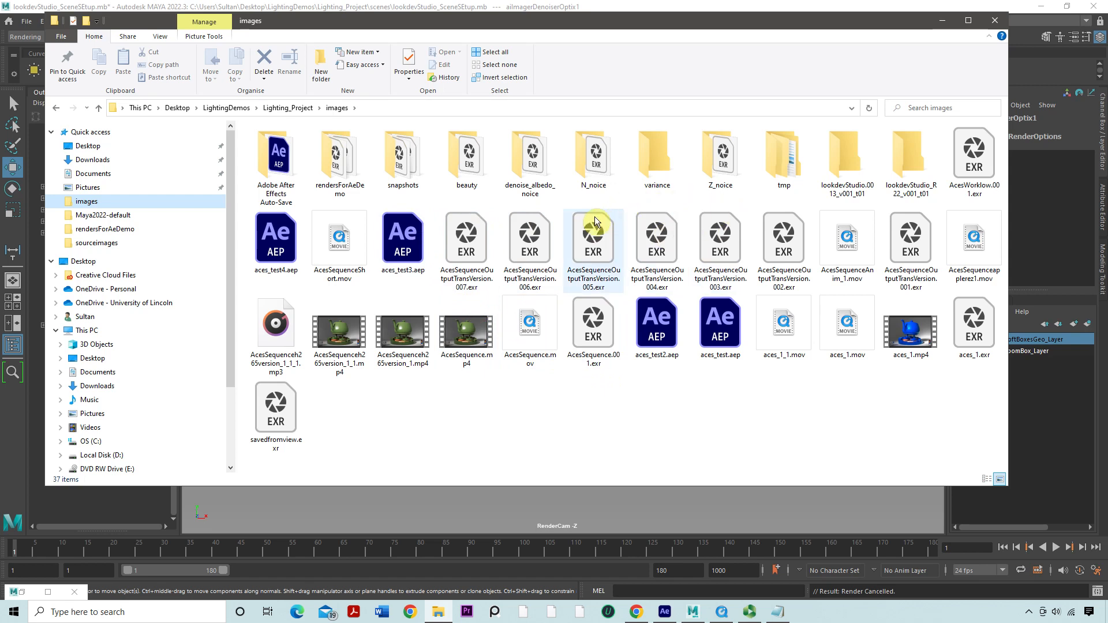
double_click(352, 186)
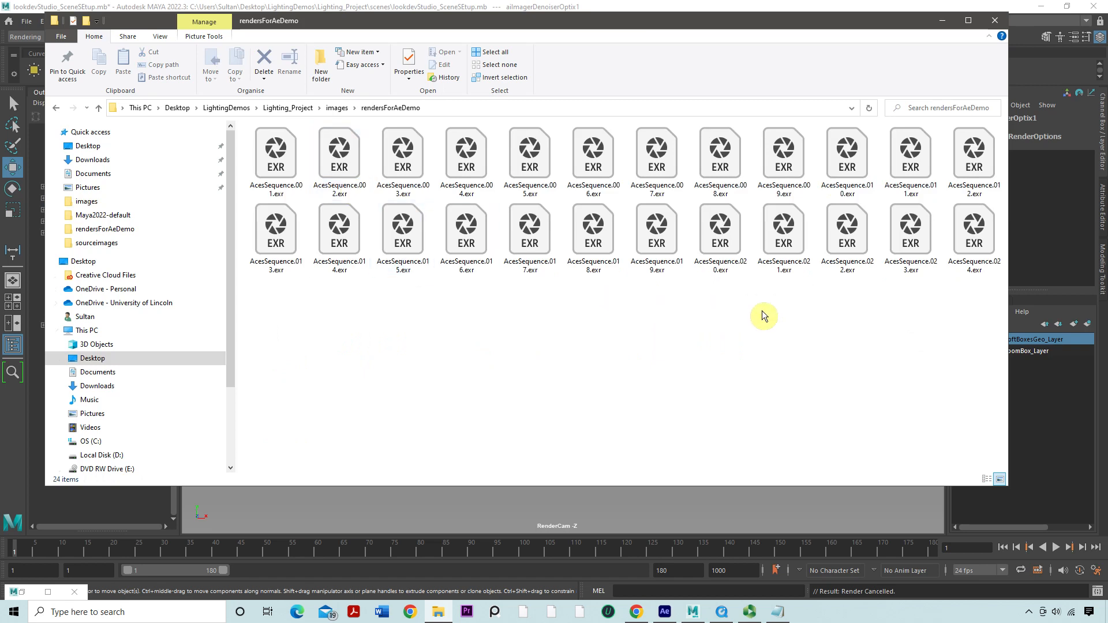
right_click(576, 304)
mouse_move(579, 309)
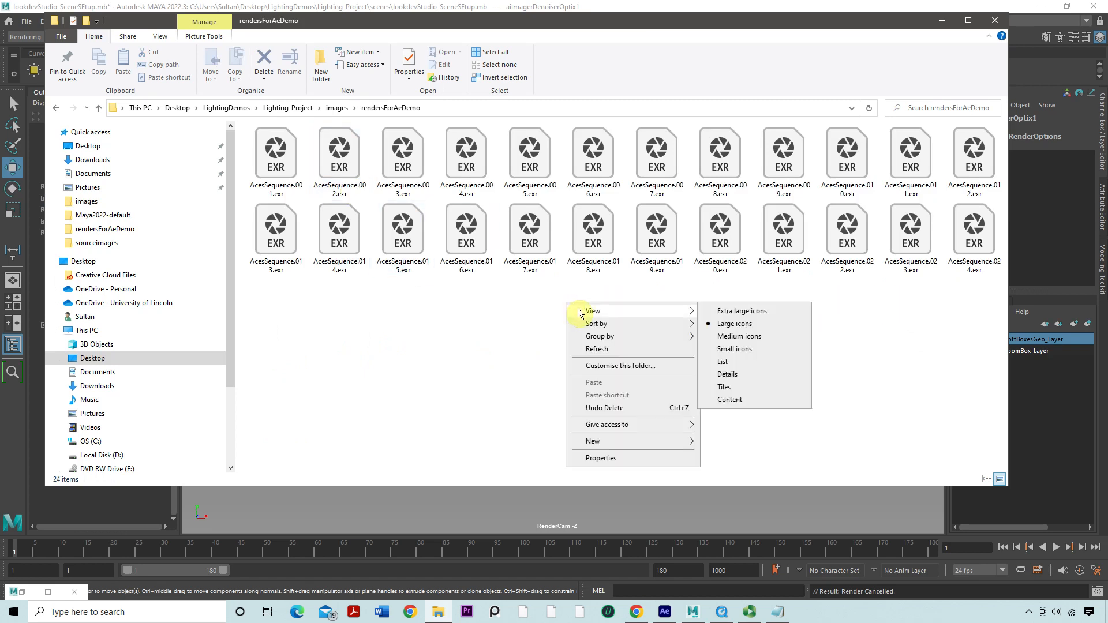
click(763, 355)
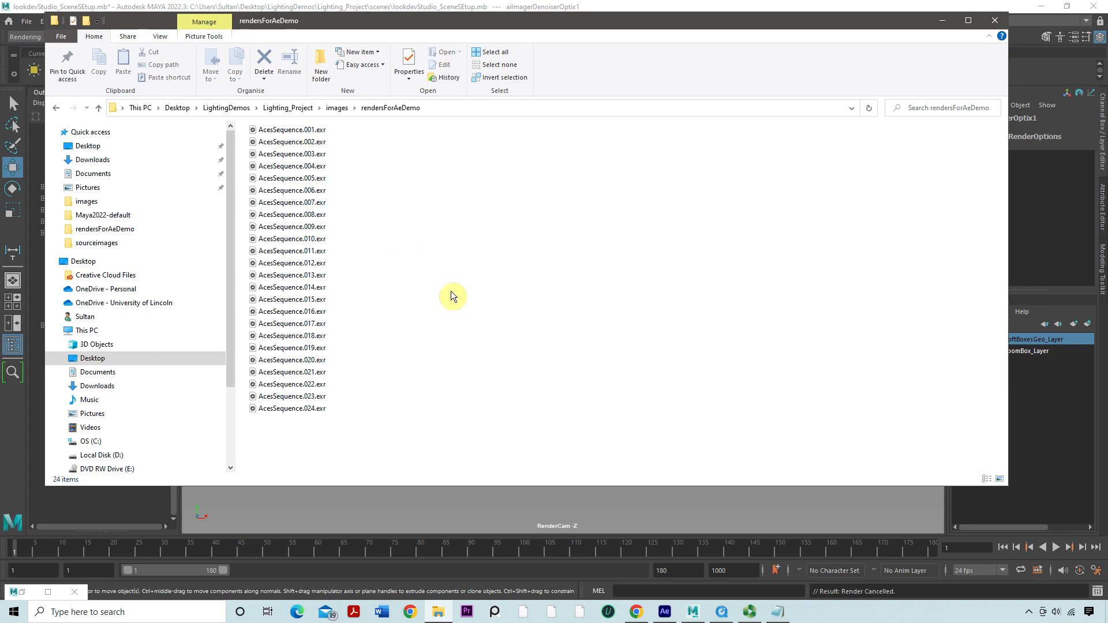
click(750, 611)
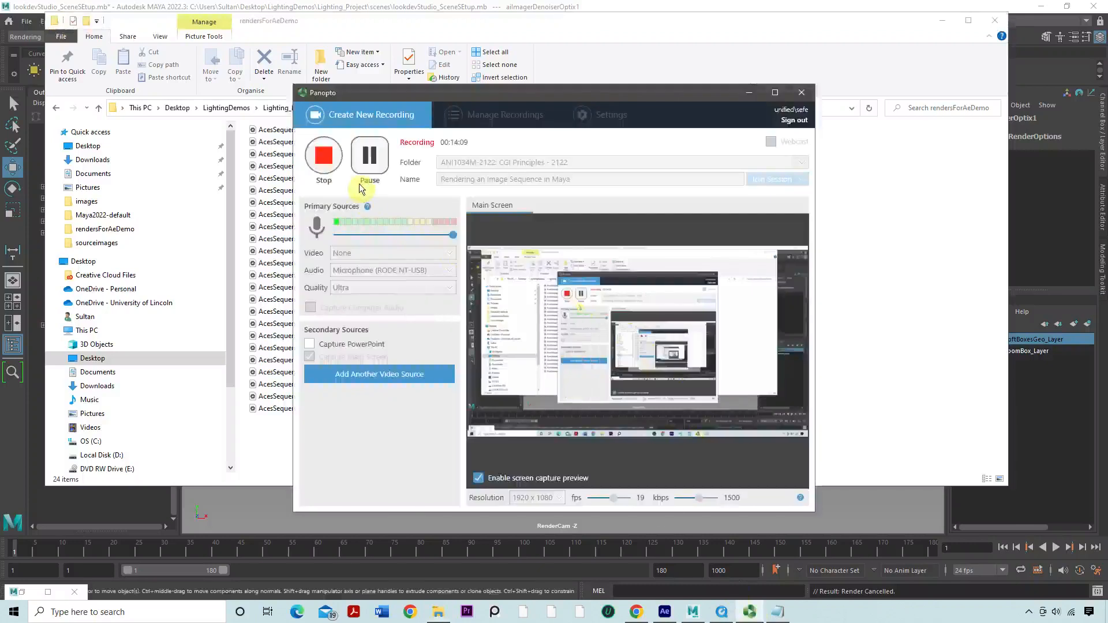